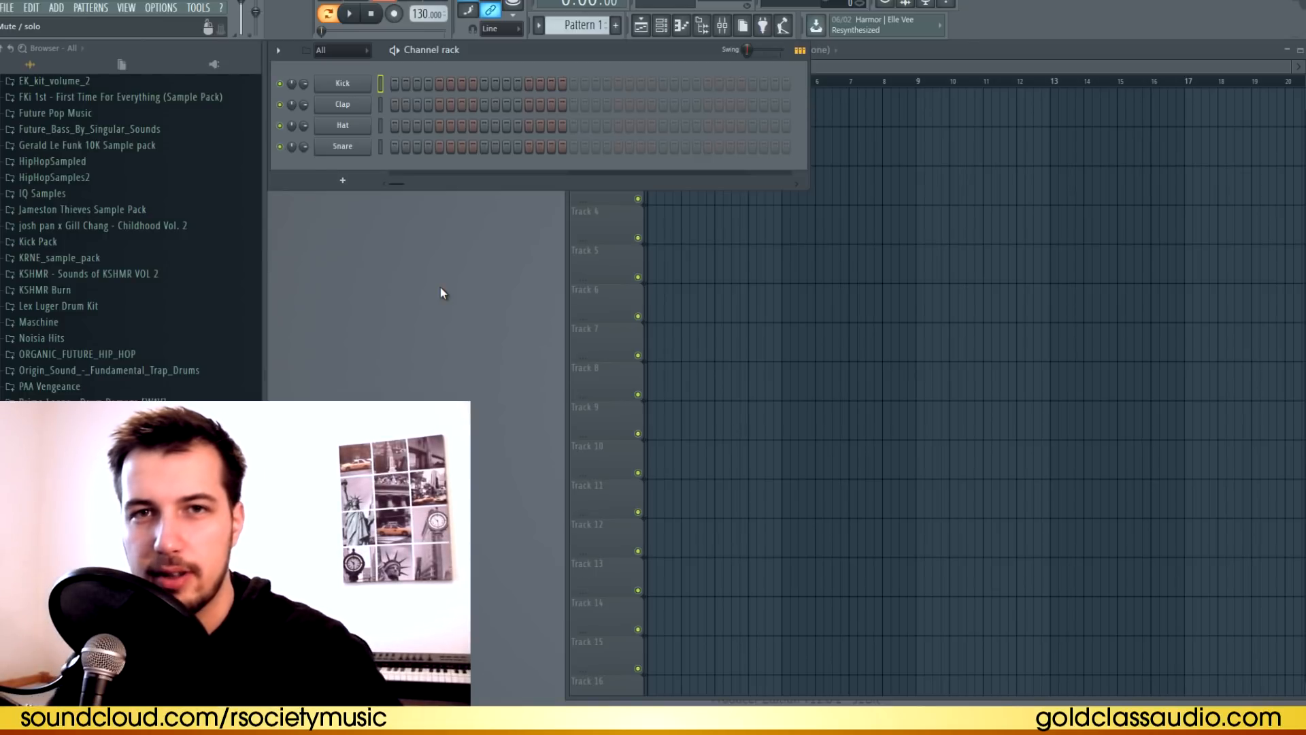
Load the Decap_DTKV3_808_10 sample into the first channel and check its envelope and miscellaneous channel settings.
scroll(193, 294, "up", 3)
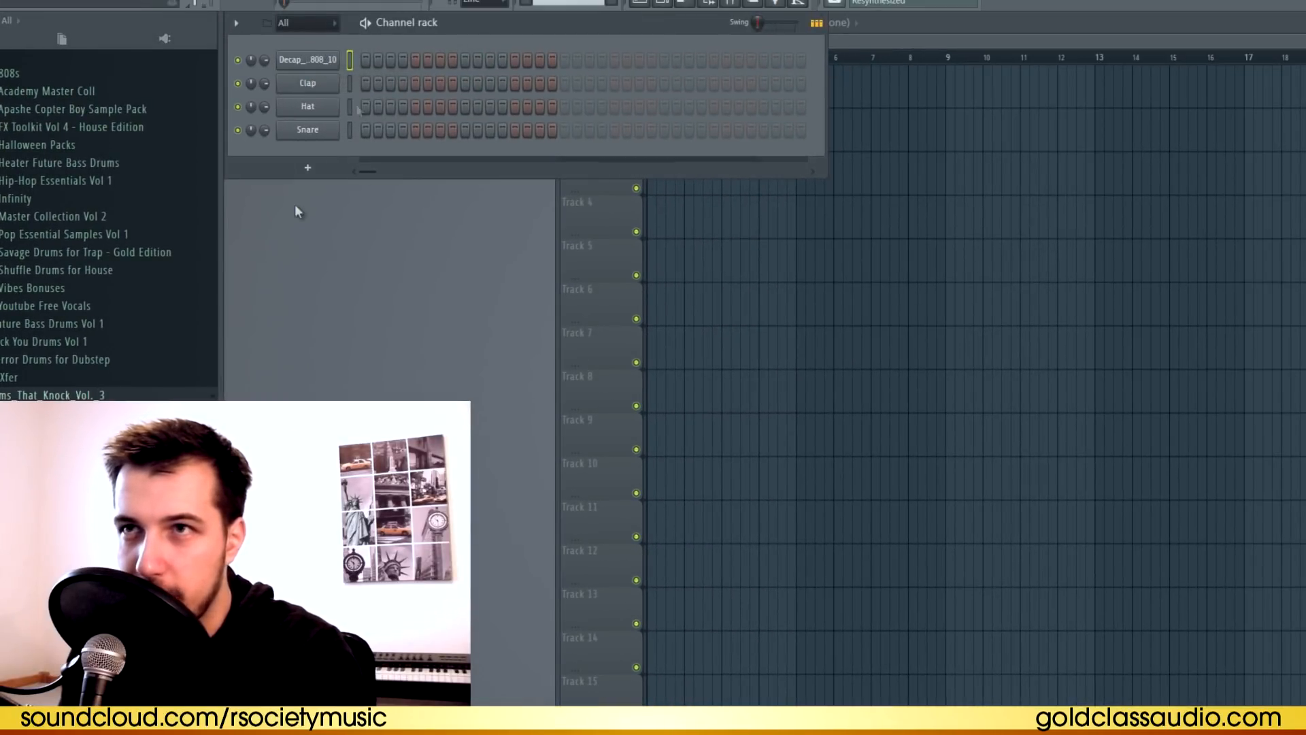
right_click(332, 60)
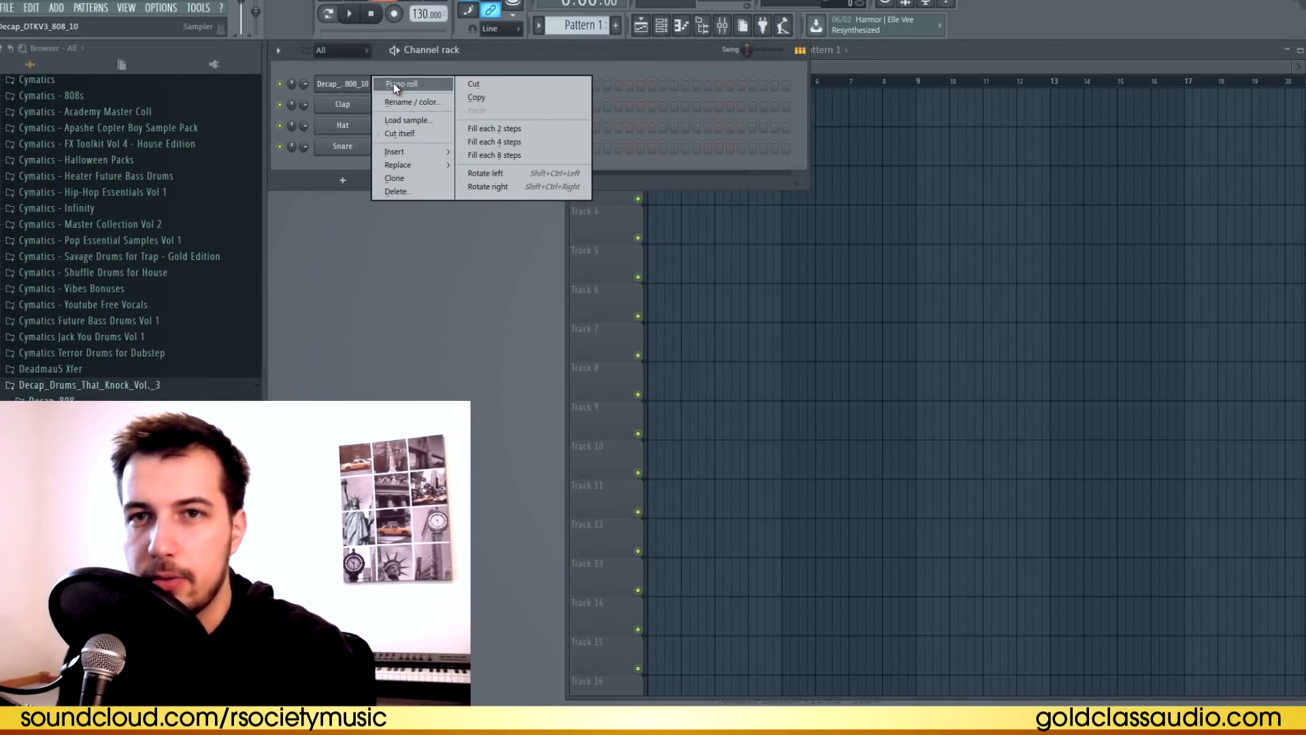
left_click(340, 83)
left_click(431, 247)
left_click(464, 248)
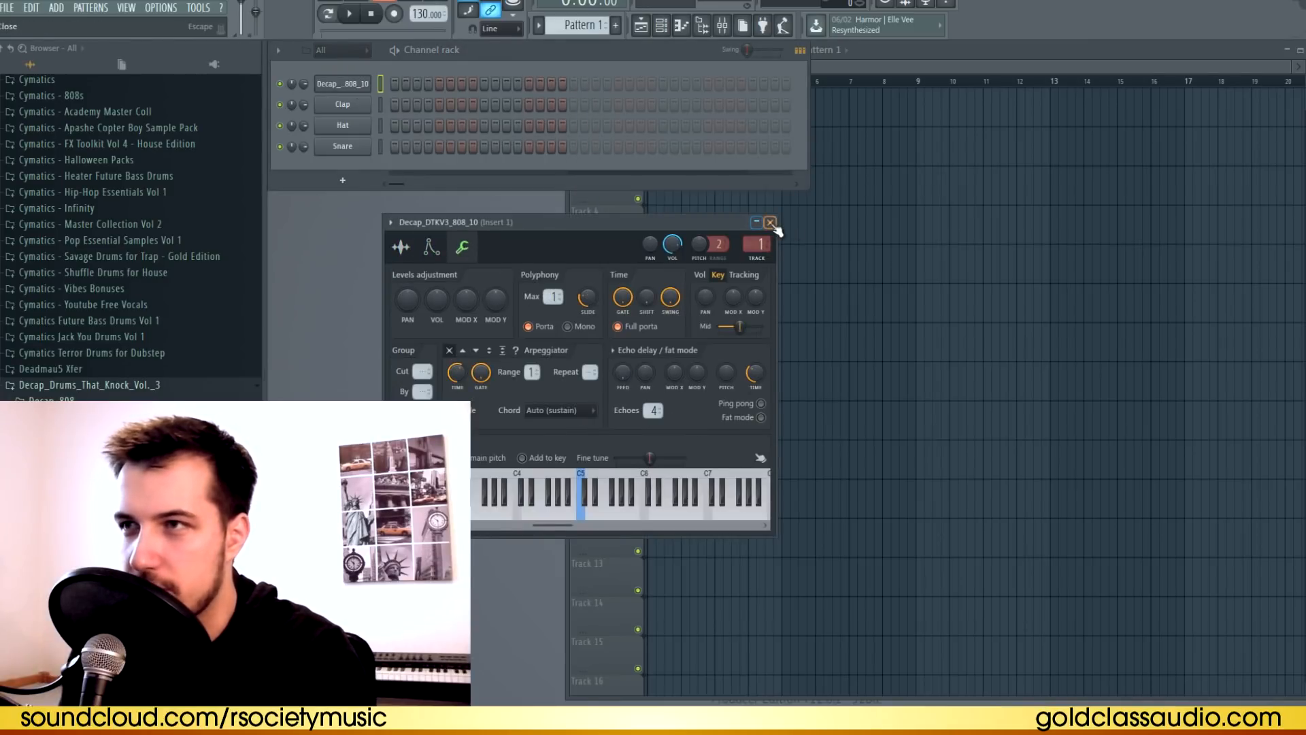
left_click(770, 221)
Place a C5 note at the start of bar 1 in the 808's piano roll and set the tempo to 140 BPM.
right_click(360, 88)
left_click(381, 96)
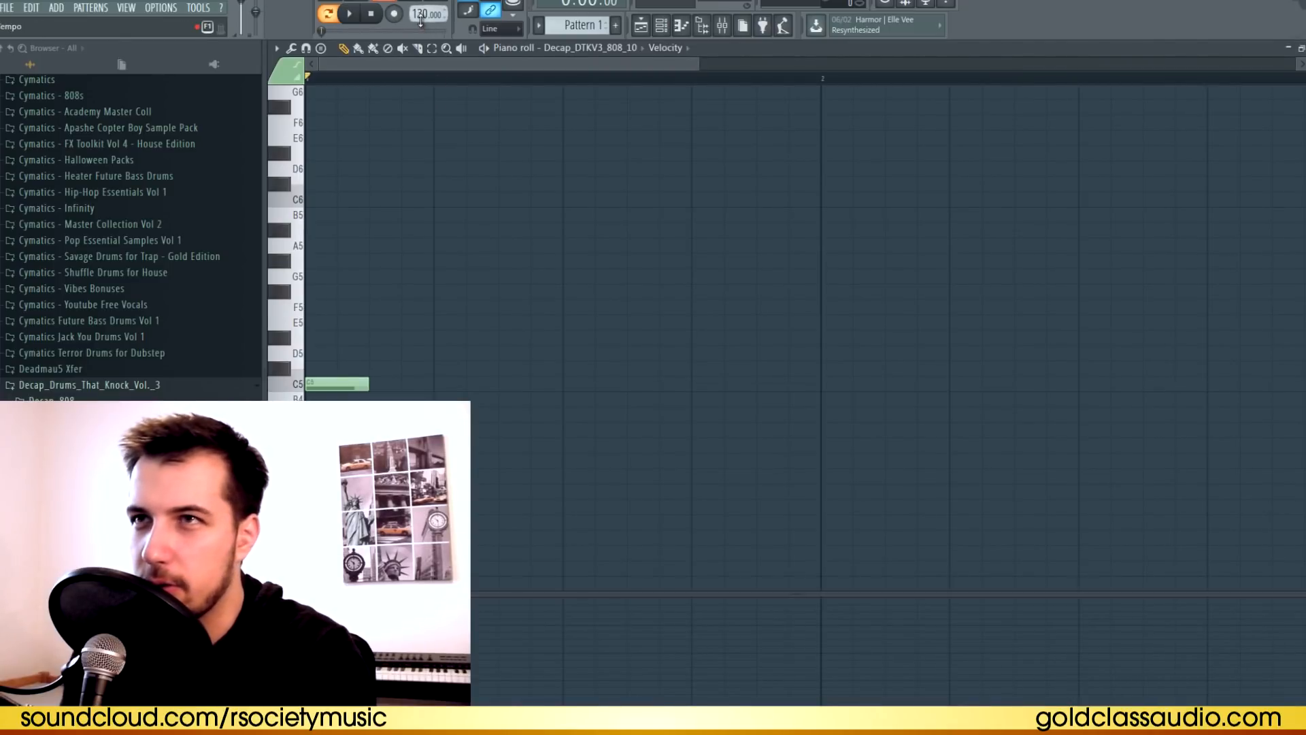
scroll(437, 65, "down", 2)
left_click_drag(426, 14, 426, 8)
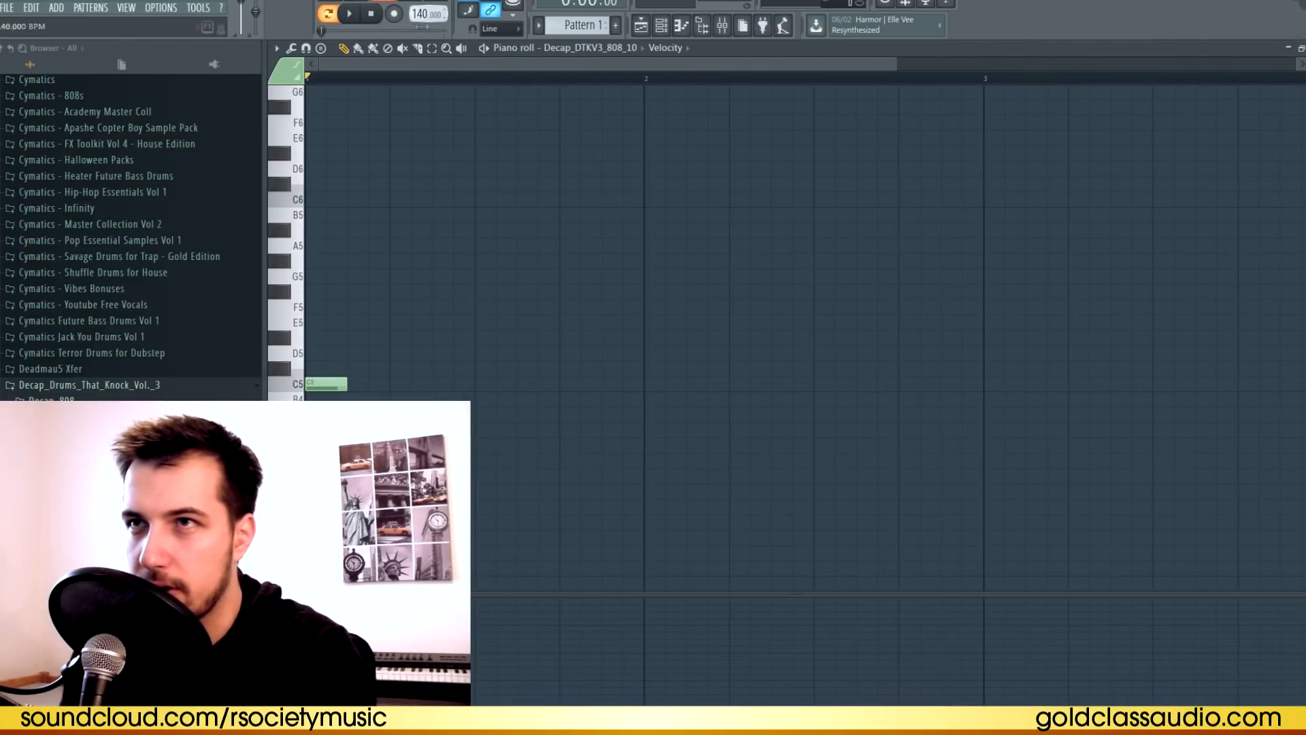
Add a second C5 note on beat 4 of bar 1 and play the 808 line back.
scroll(425, 75, "down", 2)
key("space")
left_click_drag(442, 385, 477, 393)
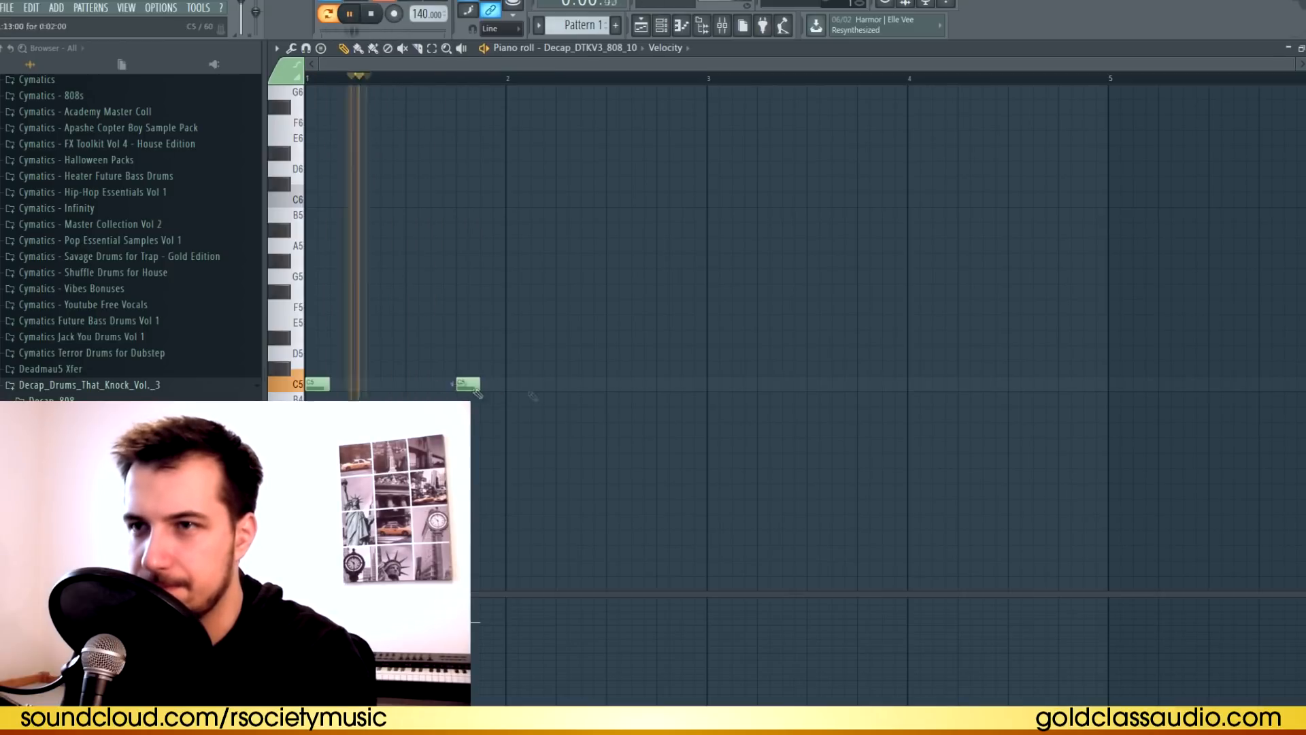
left_click_drag(512, 262, 515, 198)
right_click(515, 199)
key("space")
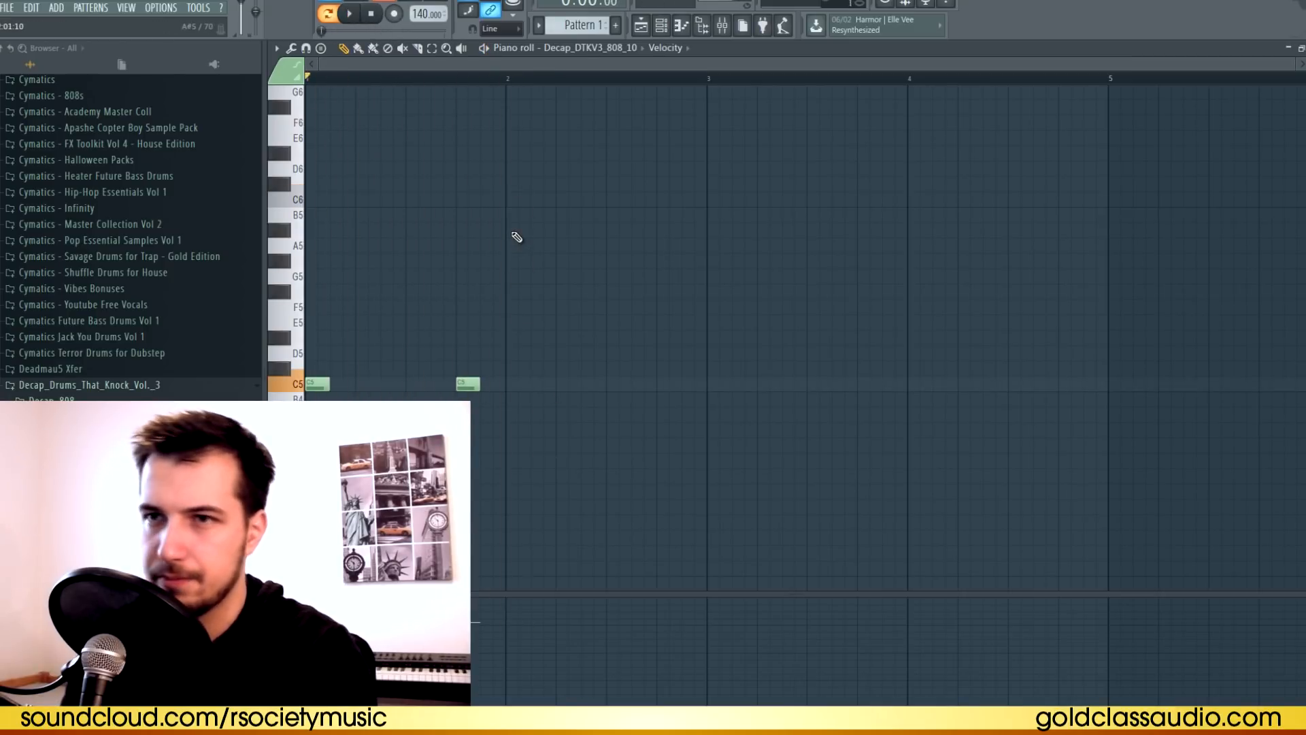
Transpose the two 808 notes up three semitones to D#5 and listen to the result.
key("space")
key("space")
key("shift+Up")
key("shift+Up")
key("shift+Up")
key("space")
key("space")
Place D5 notes on beats 2 and 4 of bar 2 in the 808 line, checking them with playback.
left_click(533, 354)
key("space")
scroll(517, 352, "down", 1)
left_click_drag(499, 351, 520, 353)
key("space")
key("space")
key("space")
left_click(610, 356)
Place G5 notes on beats 1 and 4 of bar 3 and on beats 2 and 4 of bar 4.
left_click_drag(647, 446, 635, 282)
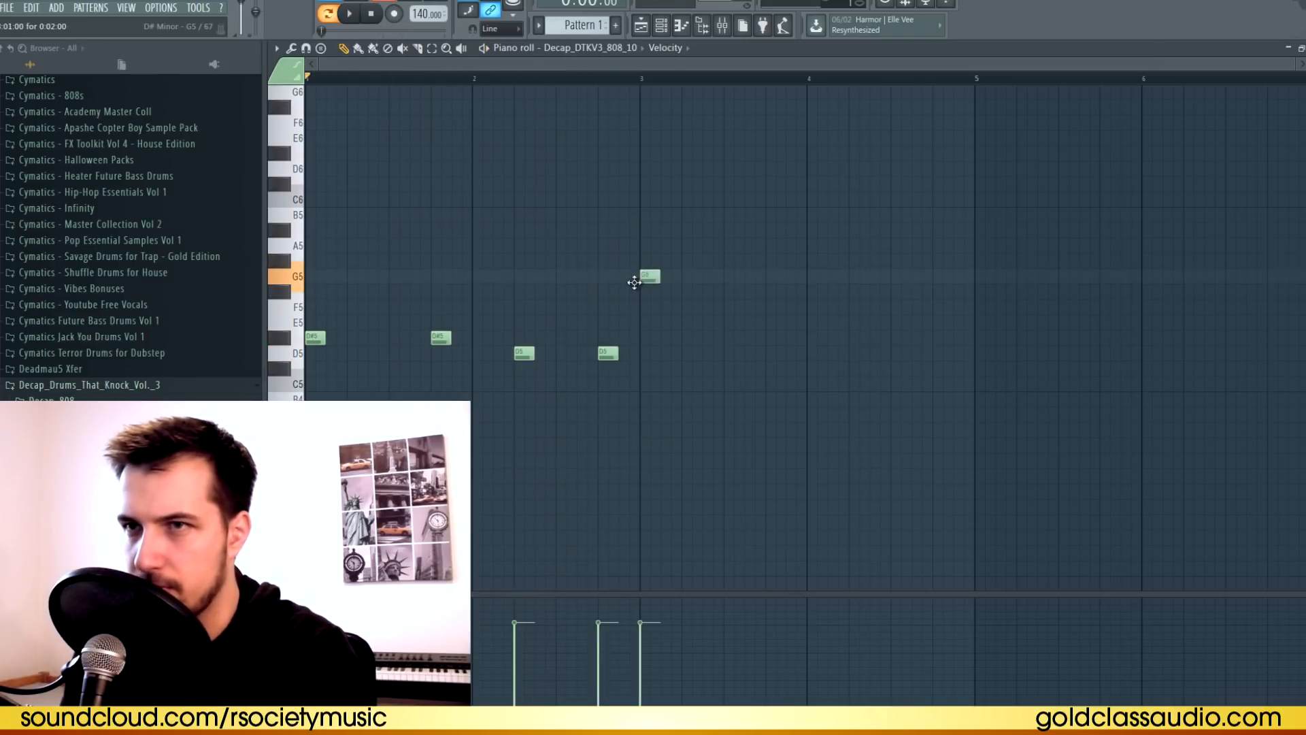
key("space")
left_click(775, 276)
scroll(638, 107, "down", 1)
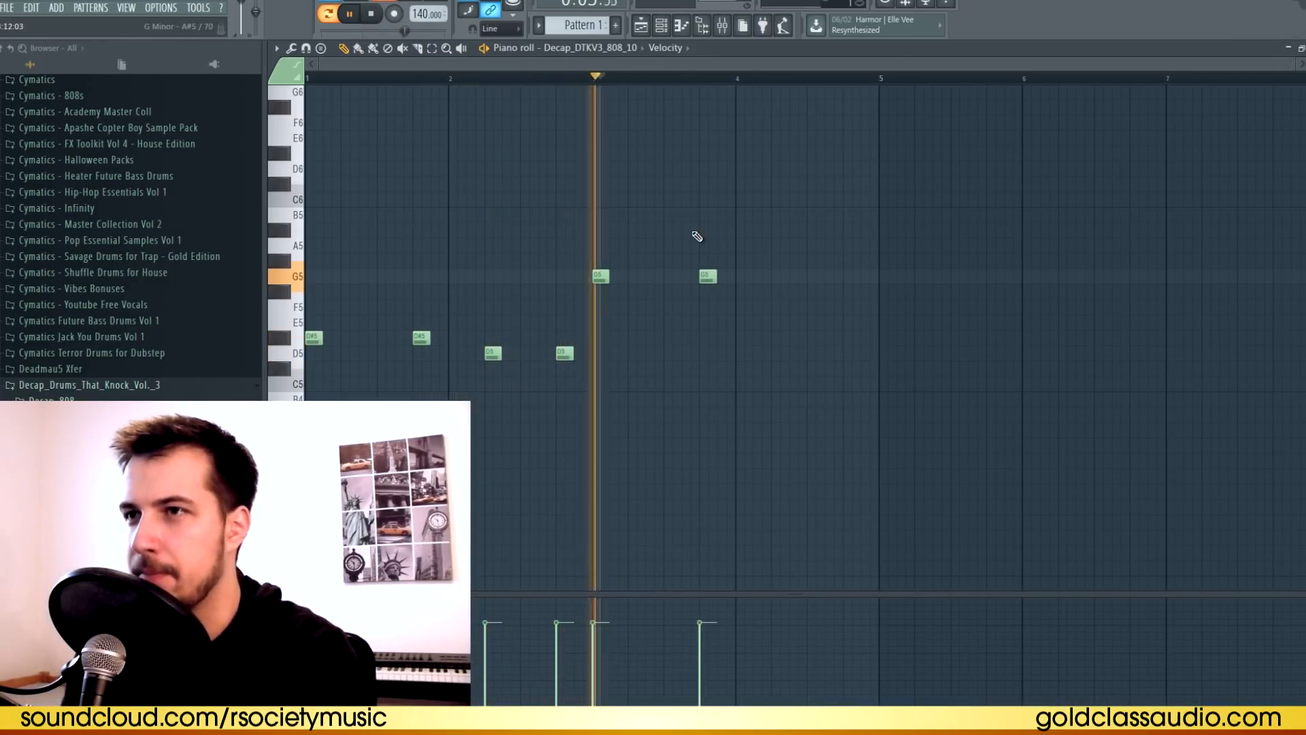
left_click(777, 278)
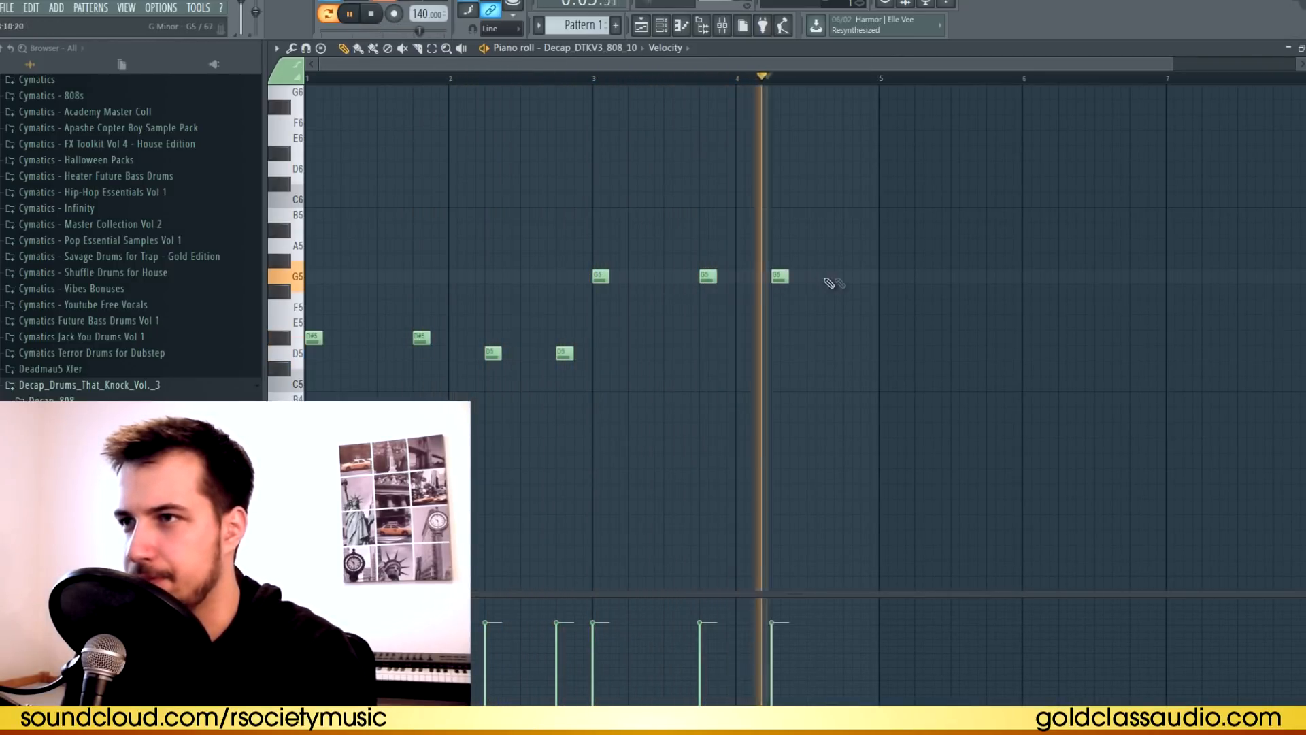
left_click(849, 277)
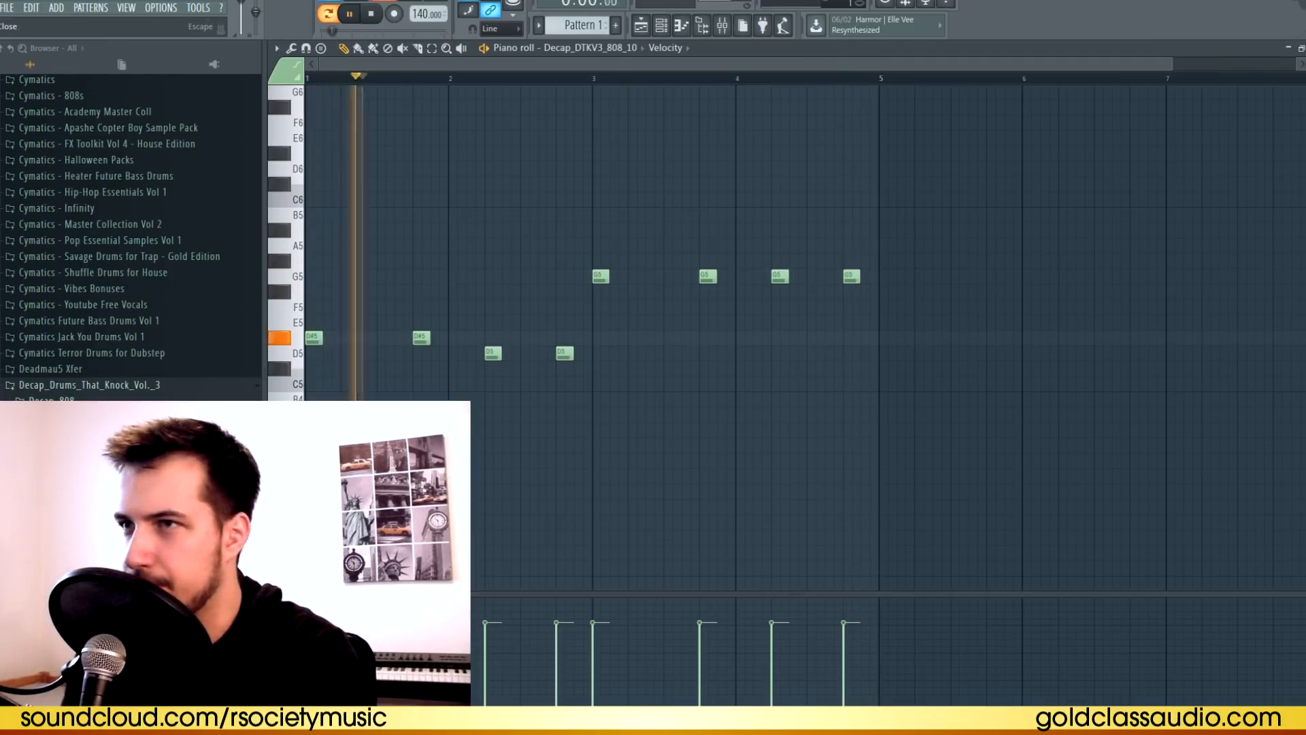
Close the piano roll, place Pattern 1 at bar 1 of playlist track 1 and duplicate it at bar 5.
left_click(1305, 49)
key("space")
left_click(771, 210)
left_click_drag(735, 146, 566, 101)
key("ctrl+b")
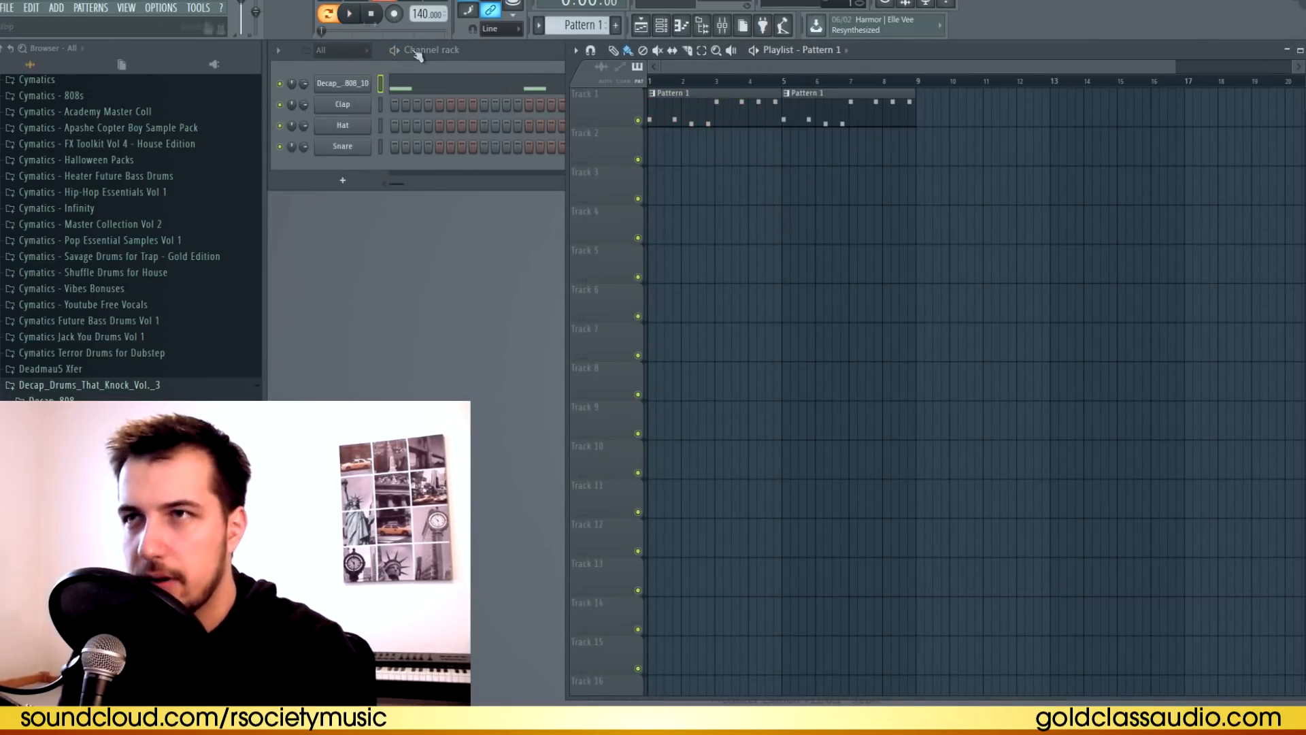
In a new Pattern 2, load Decap kick and snare samples with kicks on steps 1 and 3 and a snare on step 9.
left_click(616, 27)
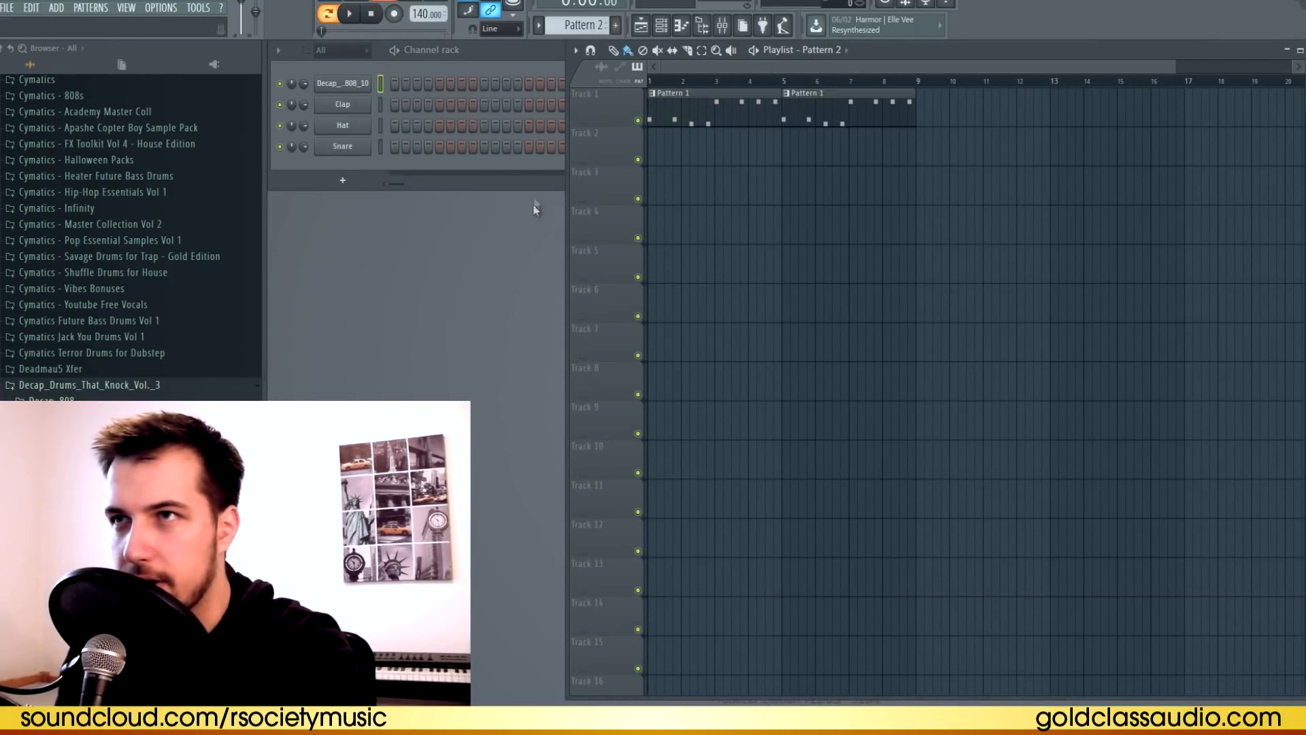
left_click(54, 481)
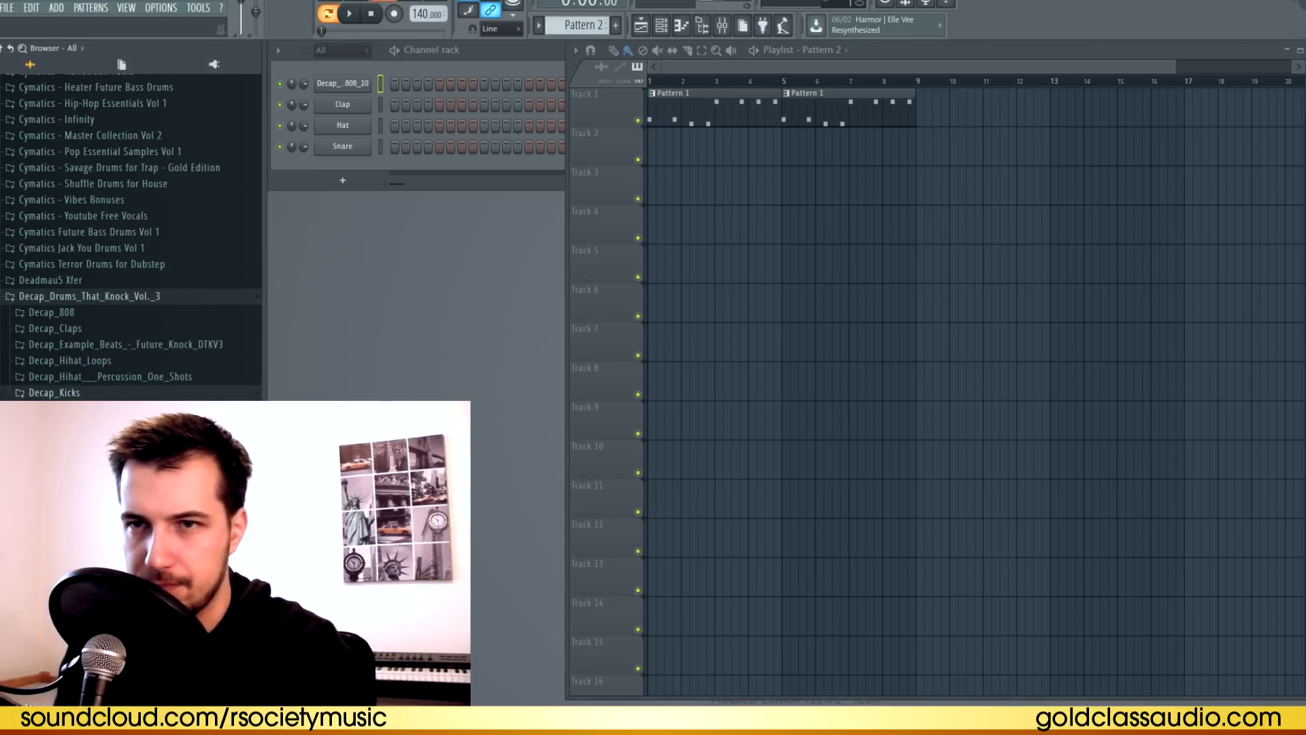
left_click(493, 166)
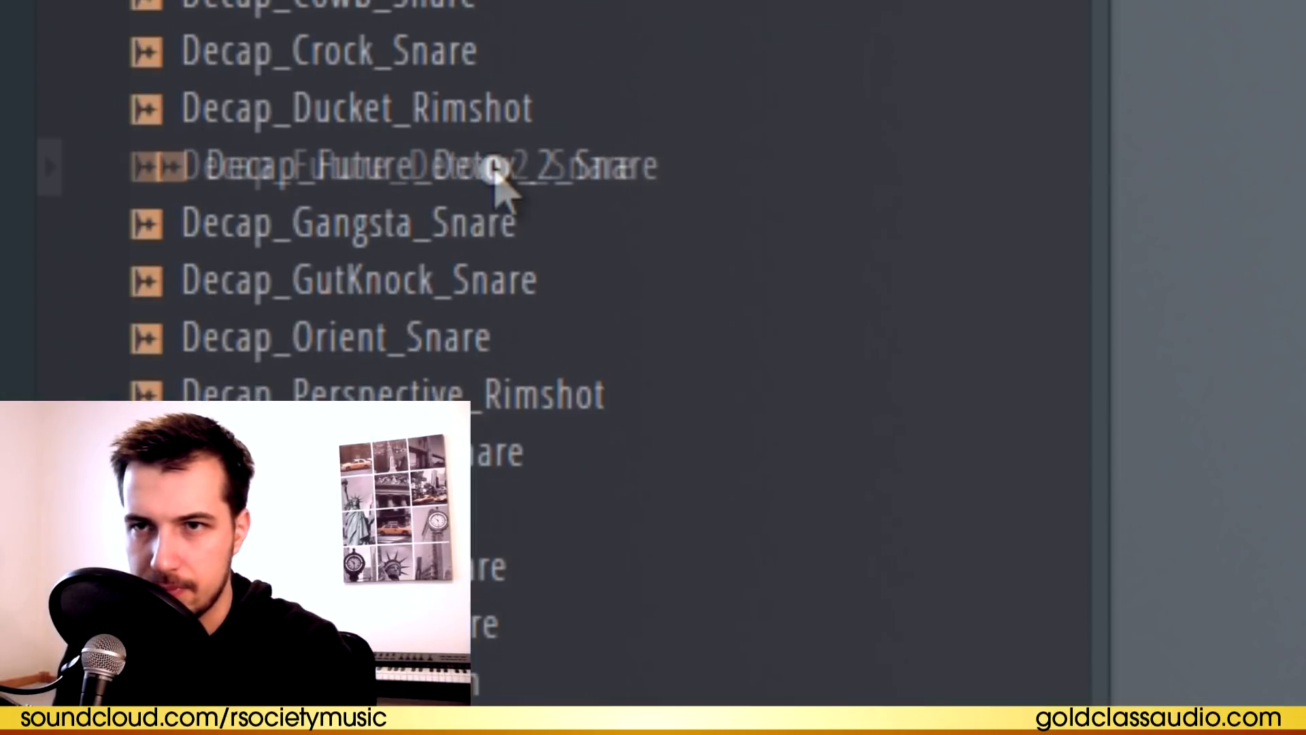
left_click(504, 13)
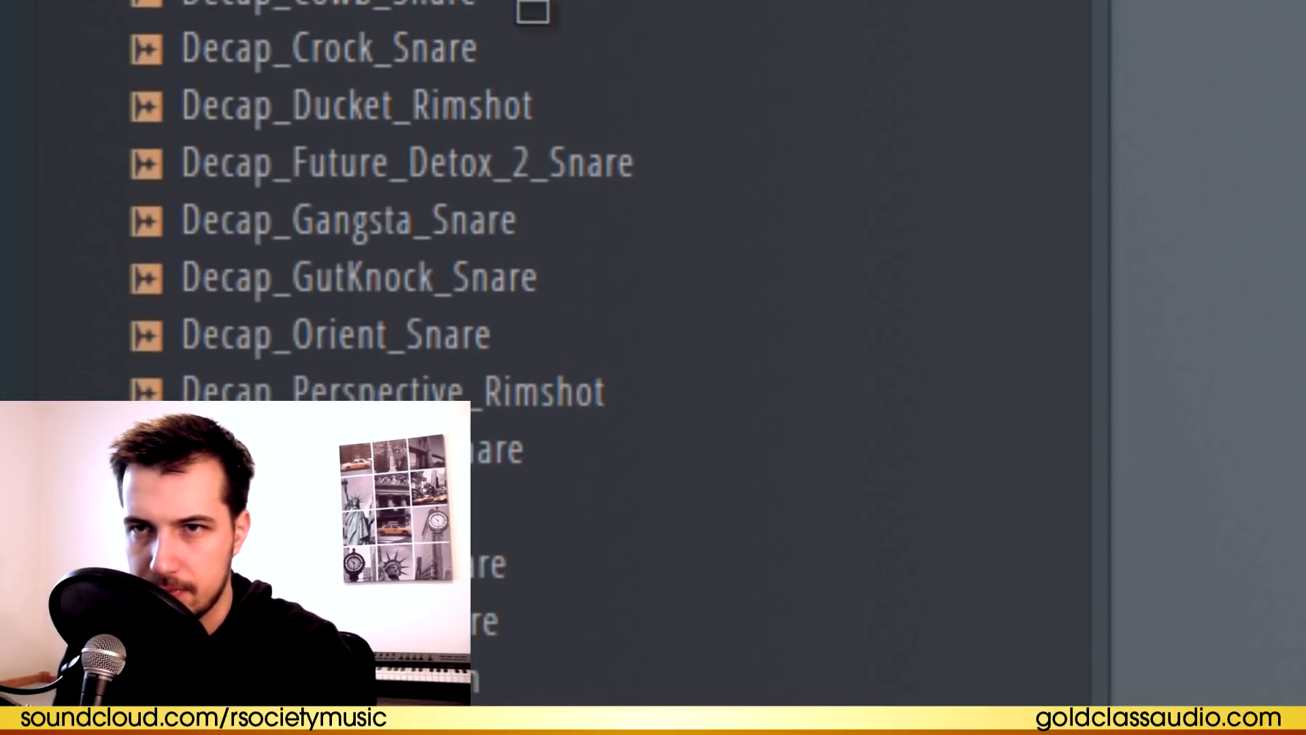
left_click(554, 238)
left_click(606, 402)
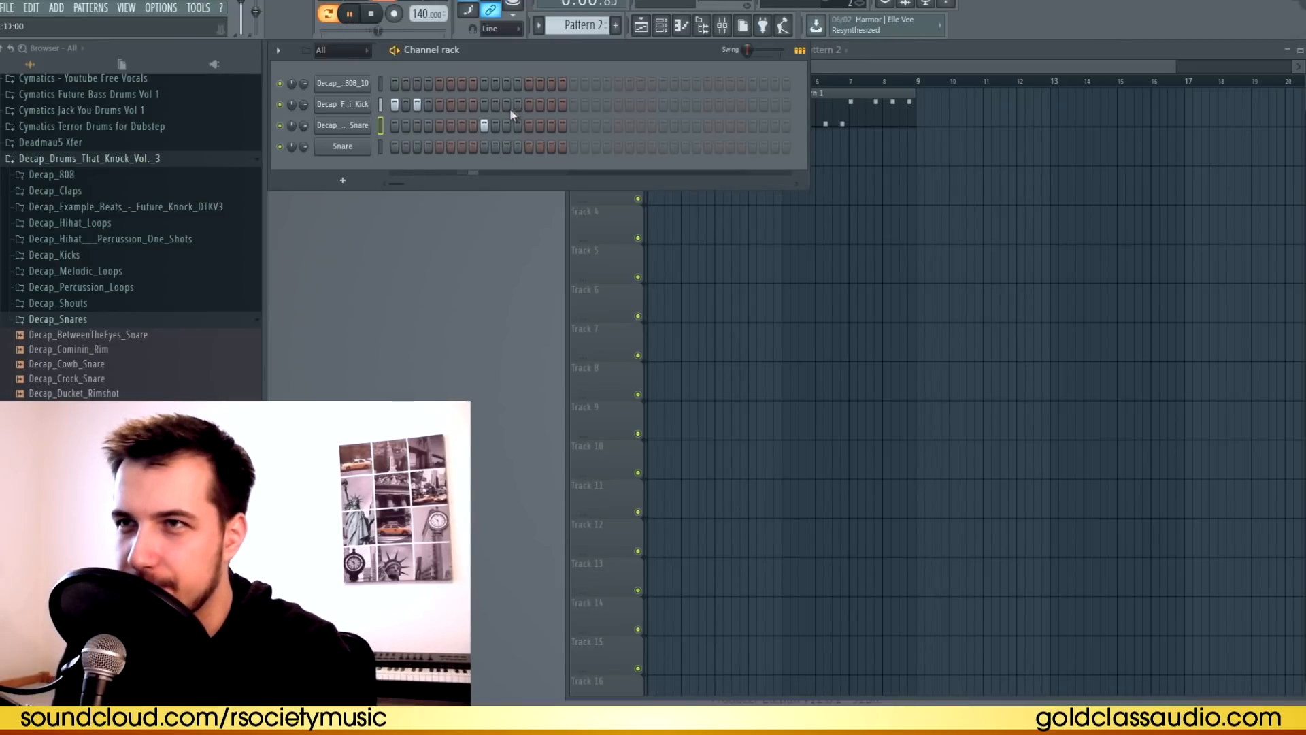
Set the tempo to 150 BPM and add a kick on step 13 and a snare on step 15.
key("space")
left_click_drag(420, 14, 421, 6)
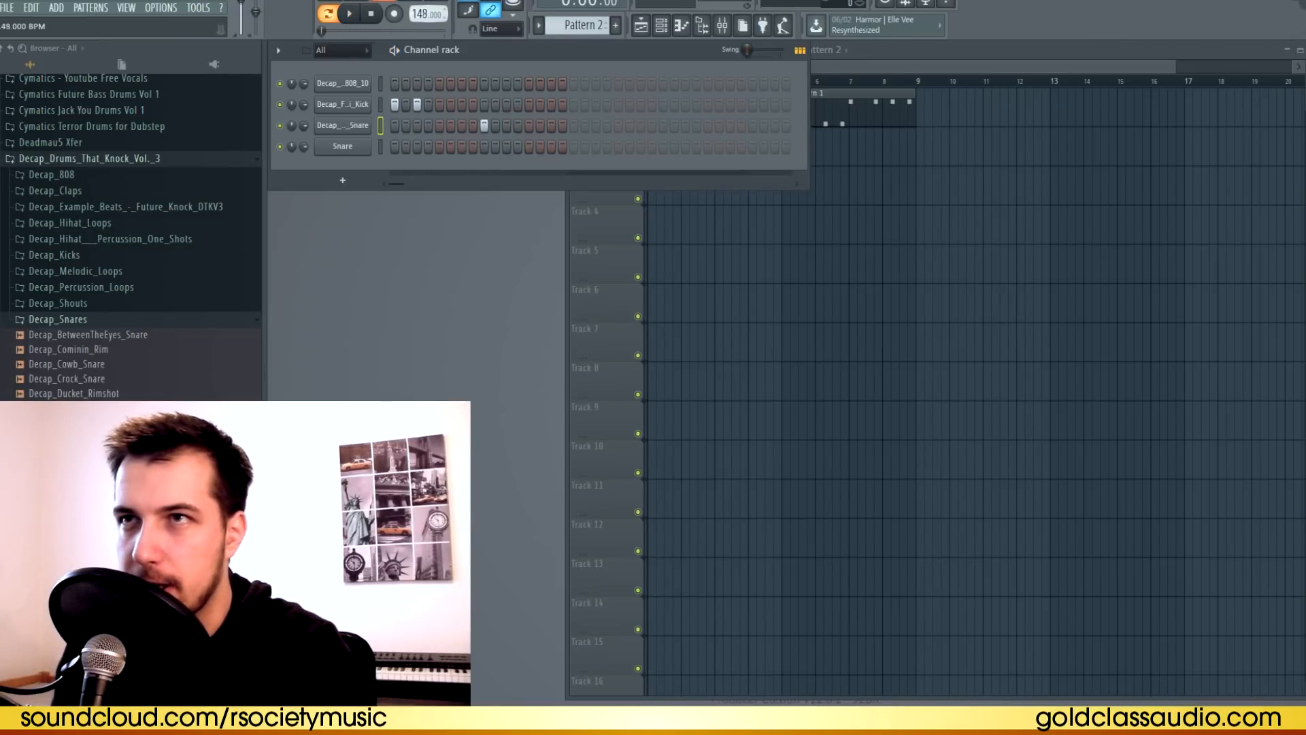
key("space")
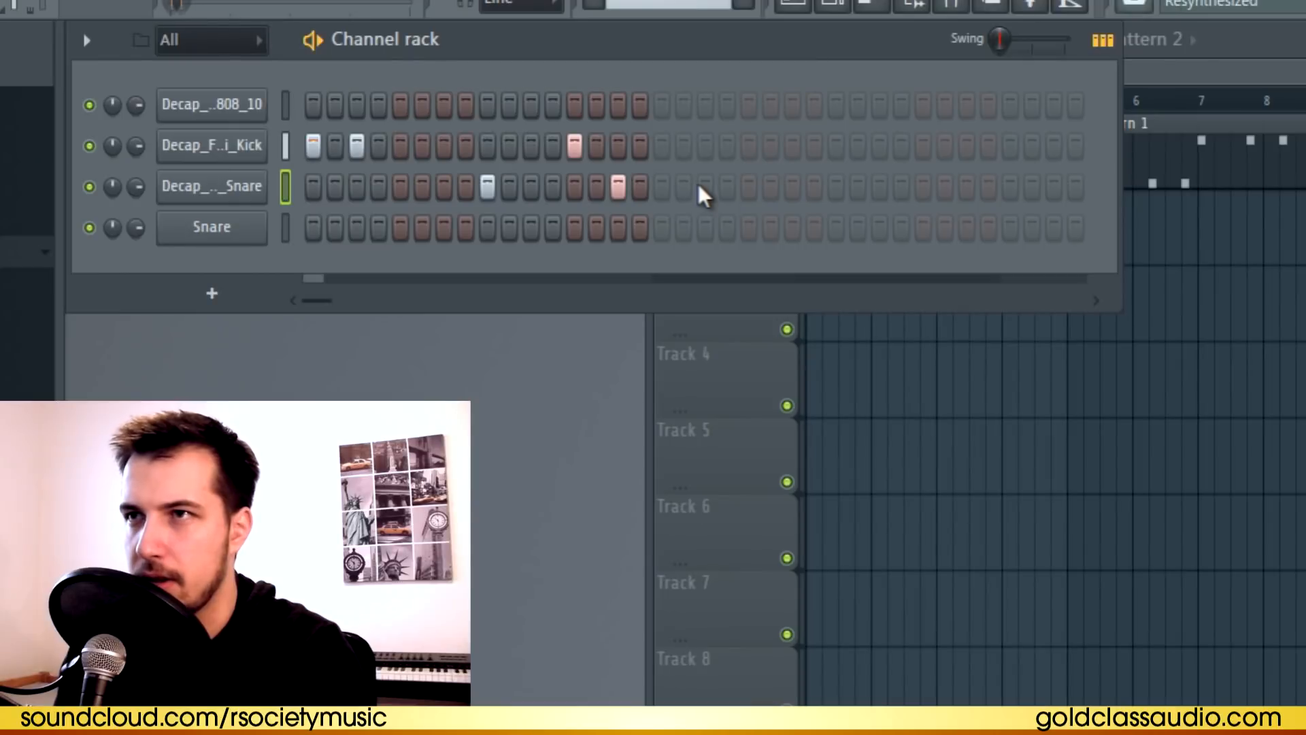
Extend the drum pattern with snares on steps 19 and 25 and a kick on step 21, and play it back.
left_click(705, 186)
left_click(749, 144)
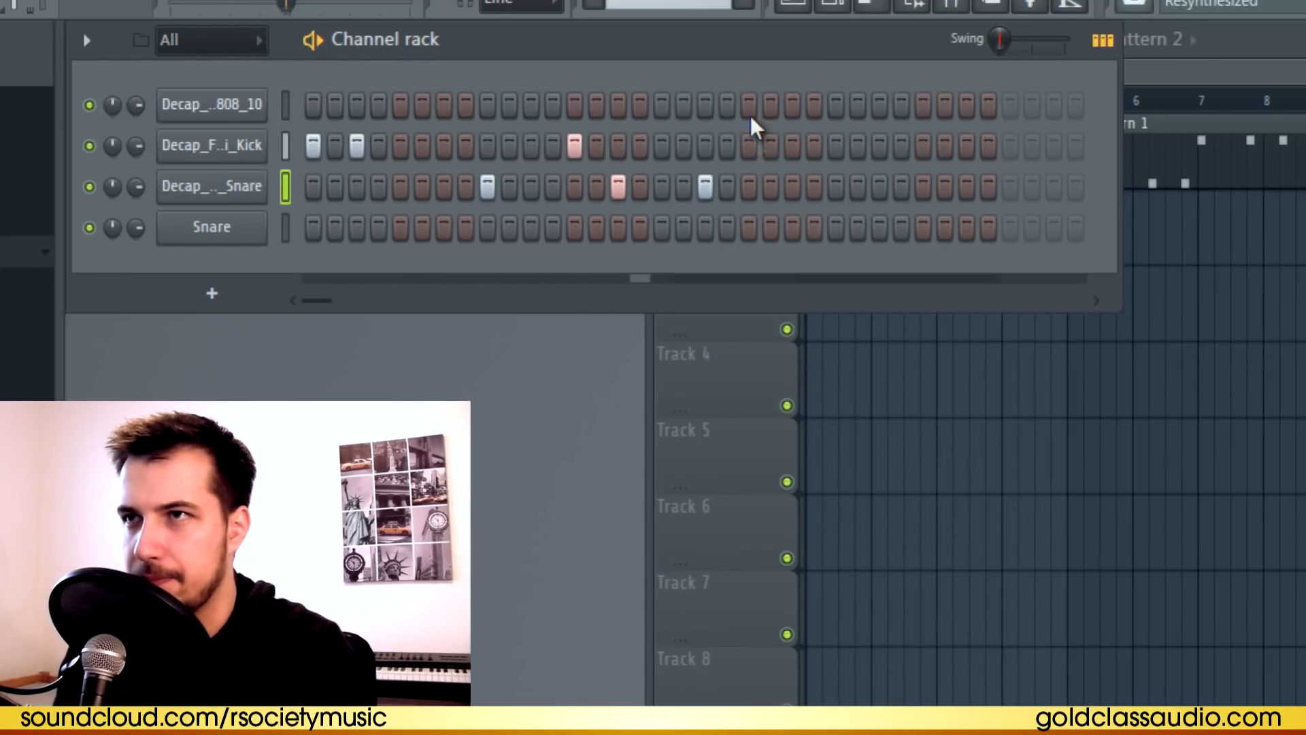
left_click(836, 185)
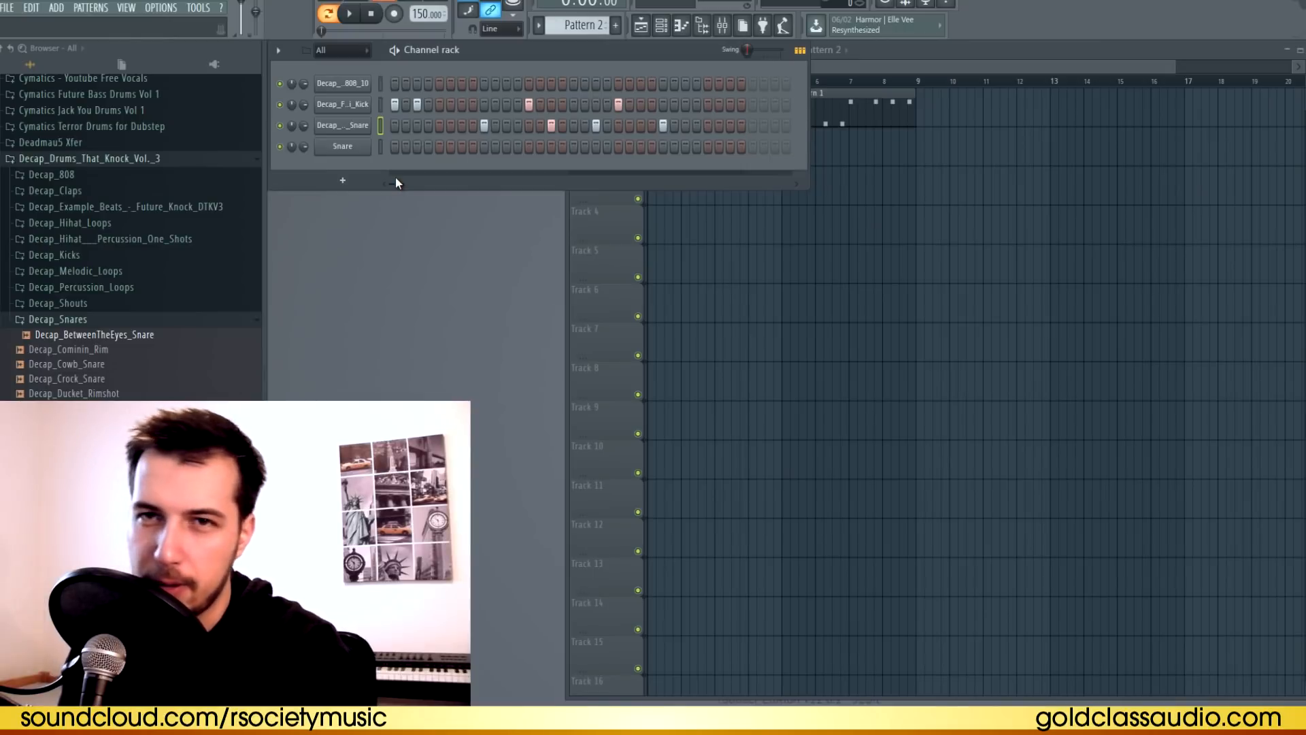
key("space")
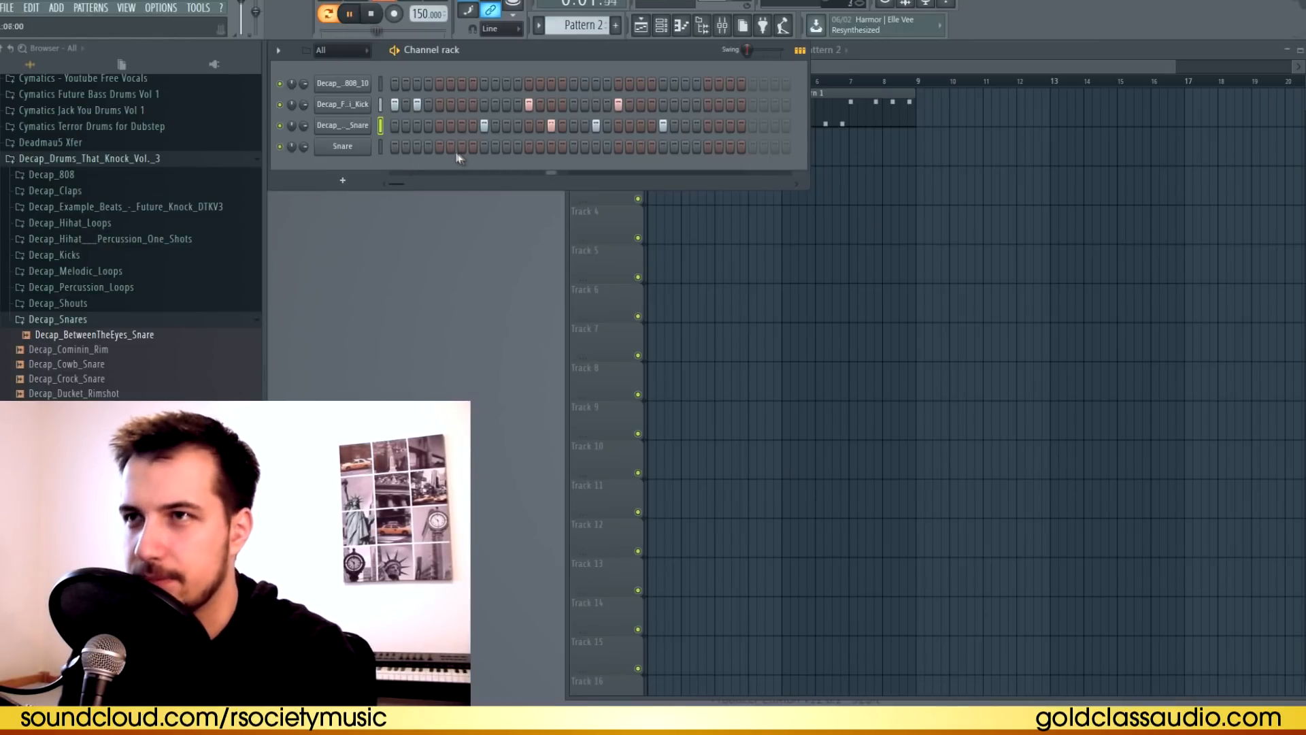
key("space")
Load TW_High_Snare for the snare hits on steps 15 and 19 and layer a TW kick on step 1.
left_click(60, 319)
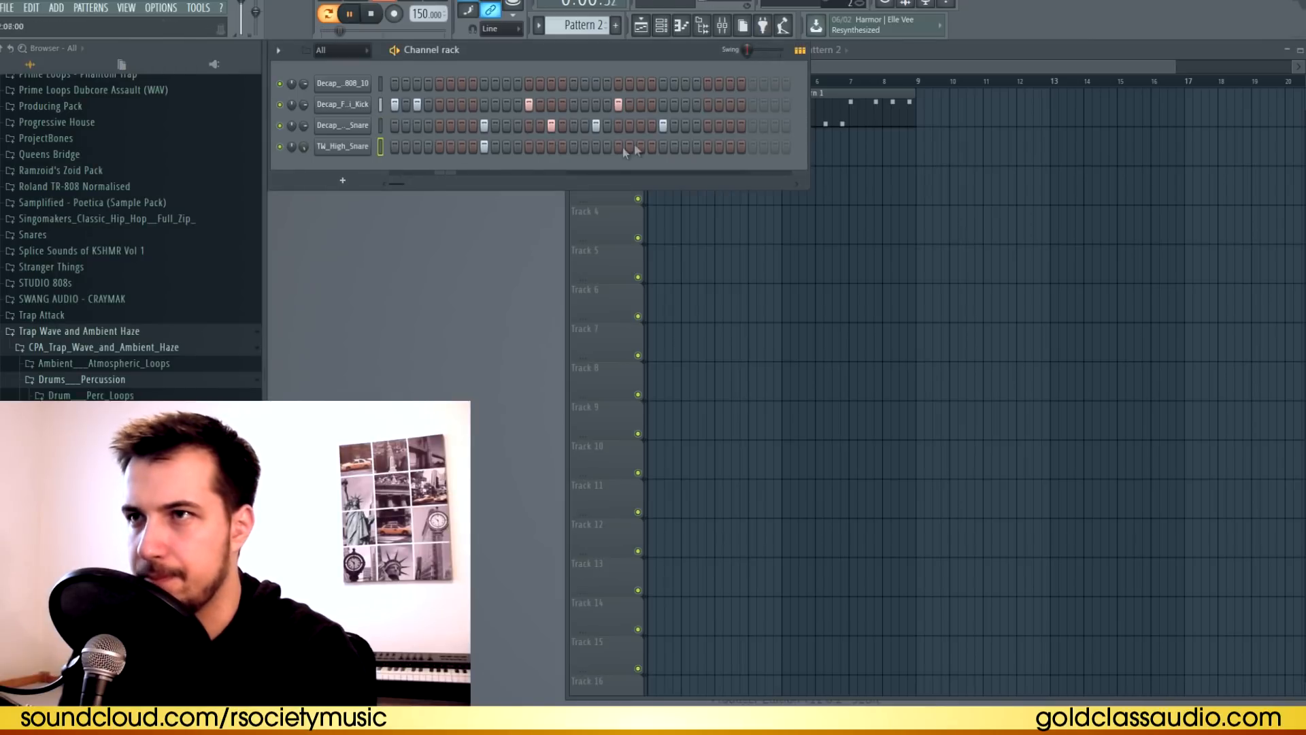
left_click(663, 146)
key("space")
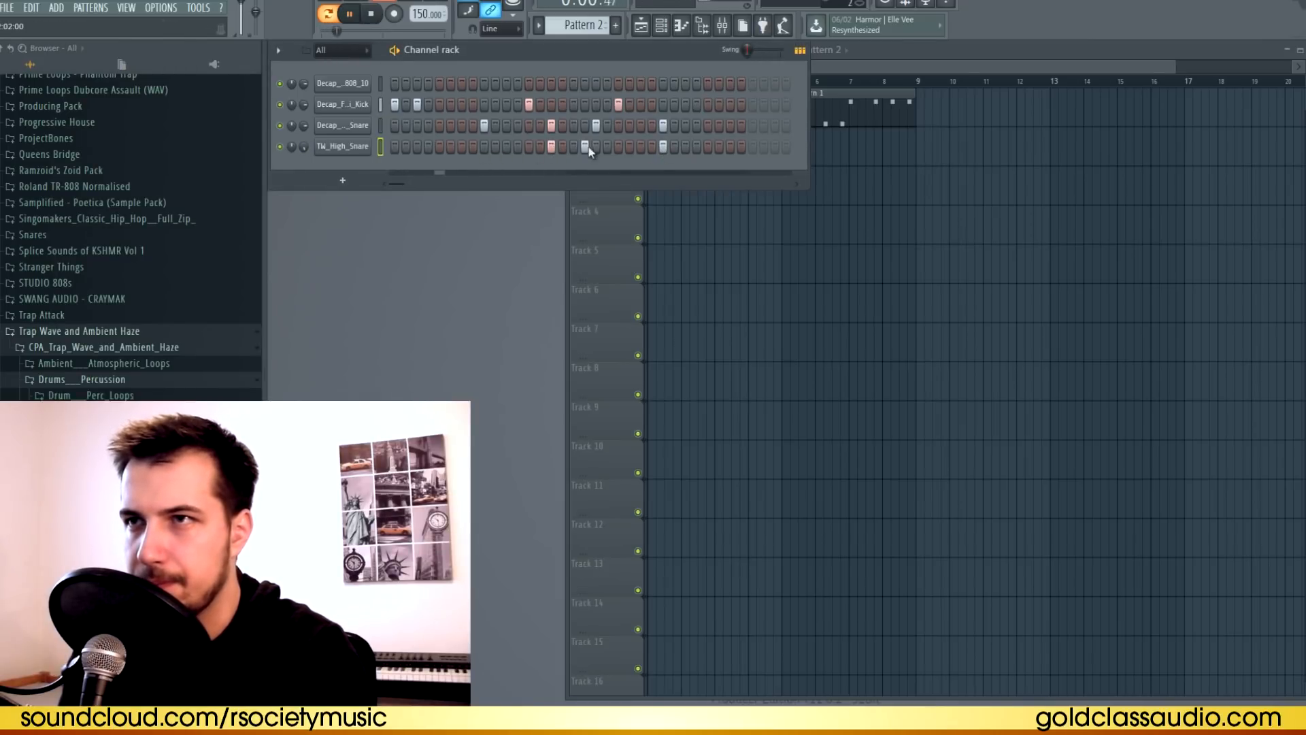
right_click(662, 148)
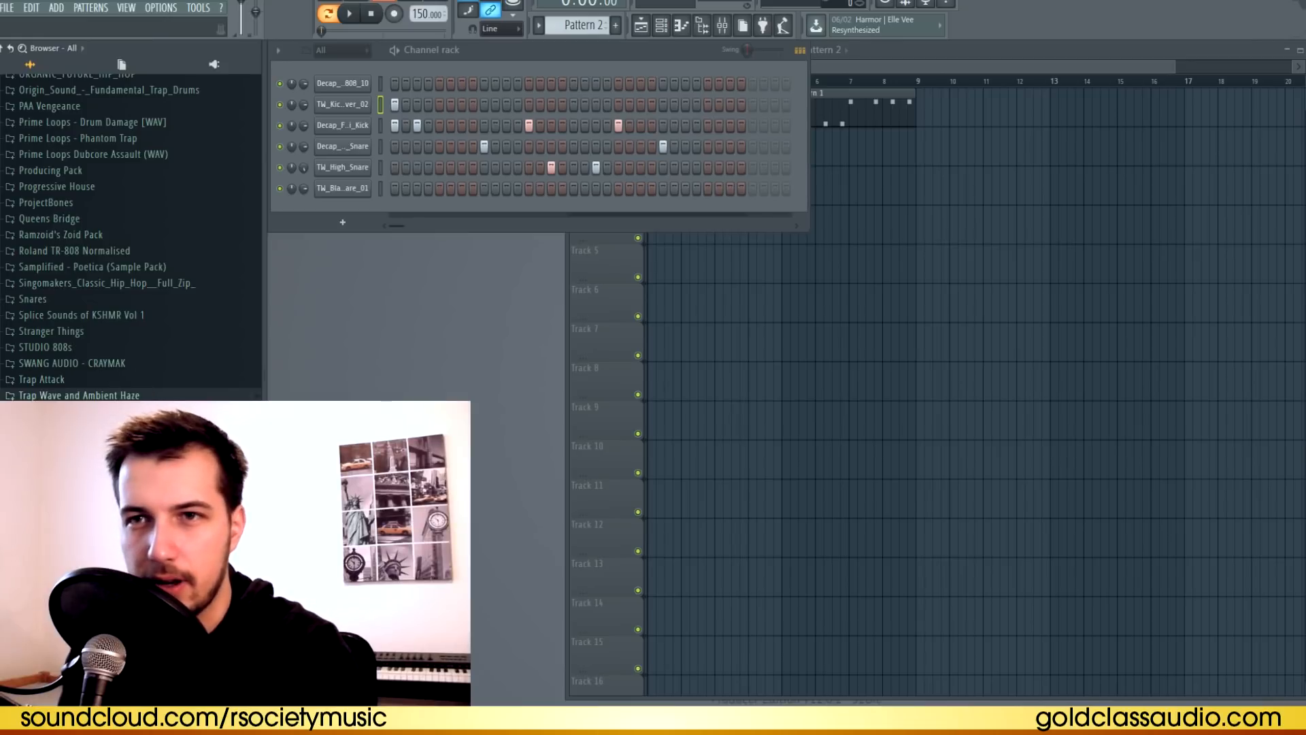
Add Sausage Fattener to the Decap_Pinnacle_Snare's mixer insert 3 and turn up Fatness and Color during playback.
left_click(362, 148)
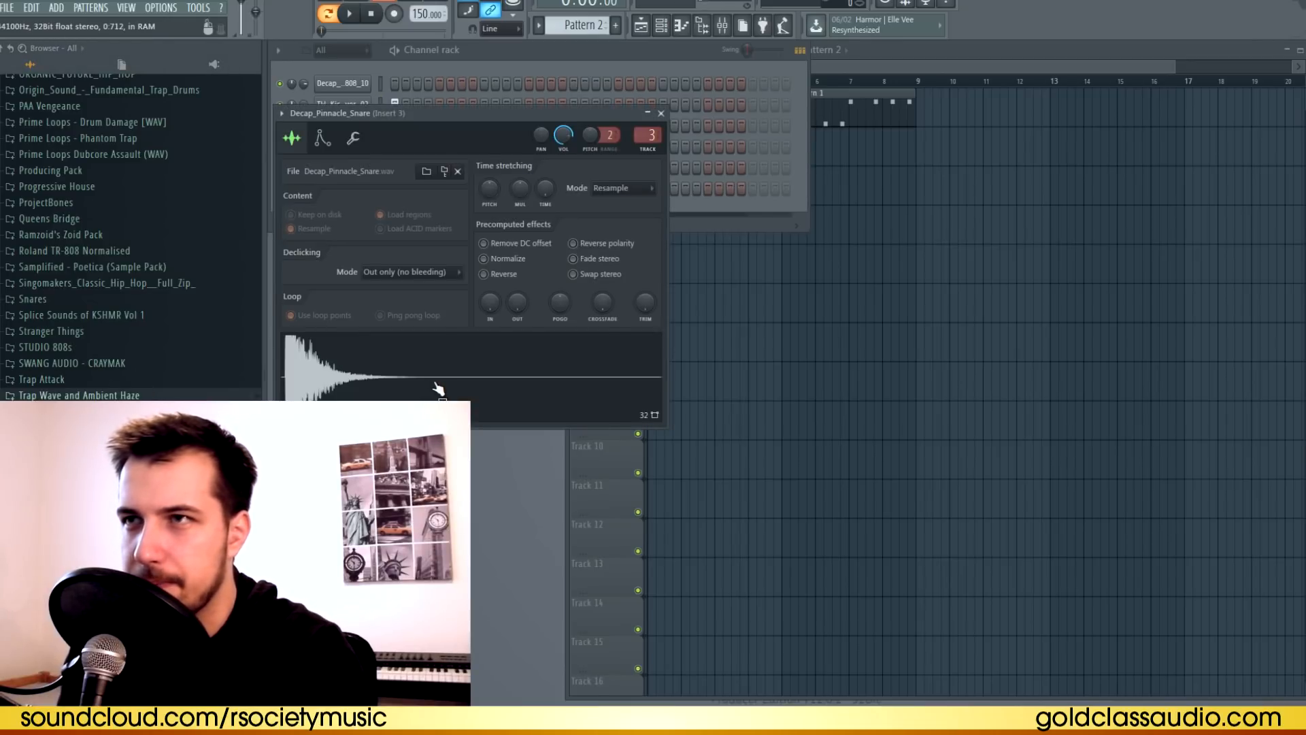
left_click(723, 25)
left_click(1156, 155)
left_click(1156, 139)
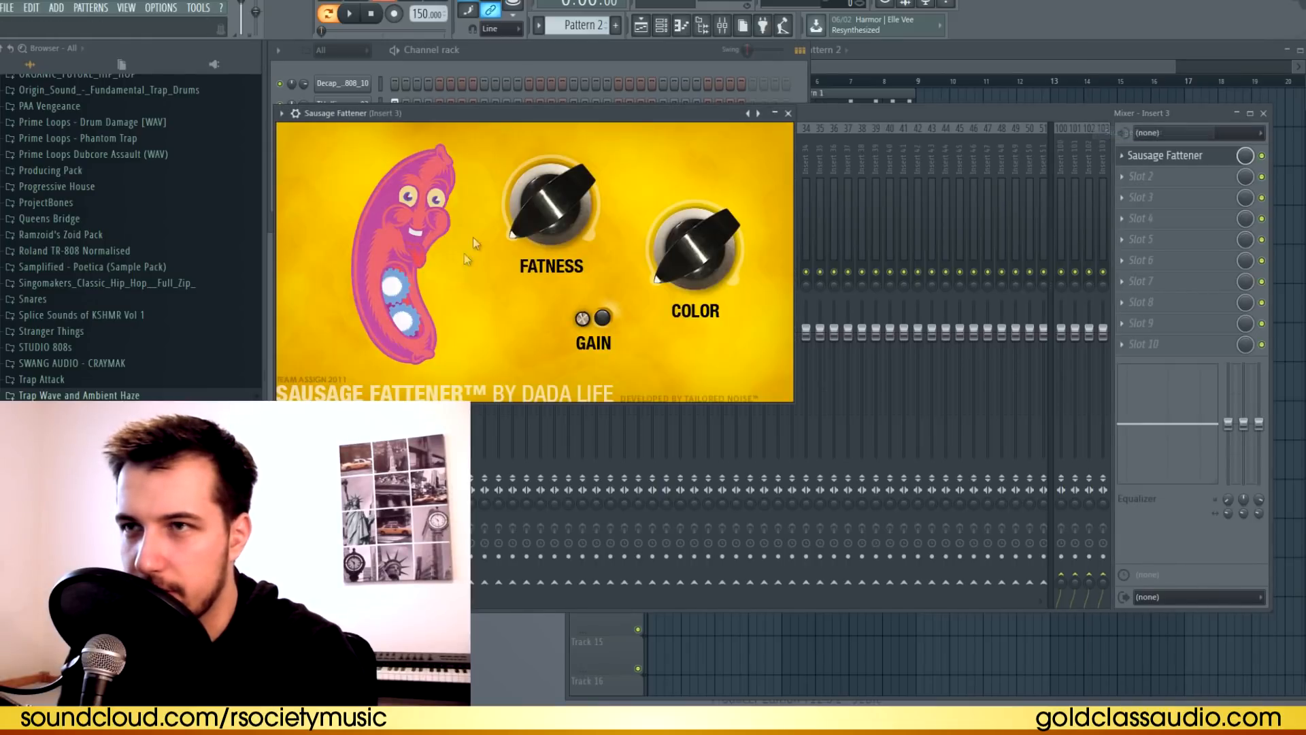
key("space")
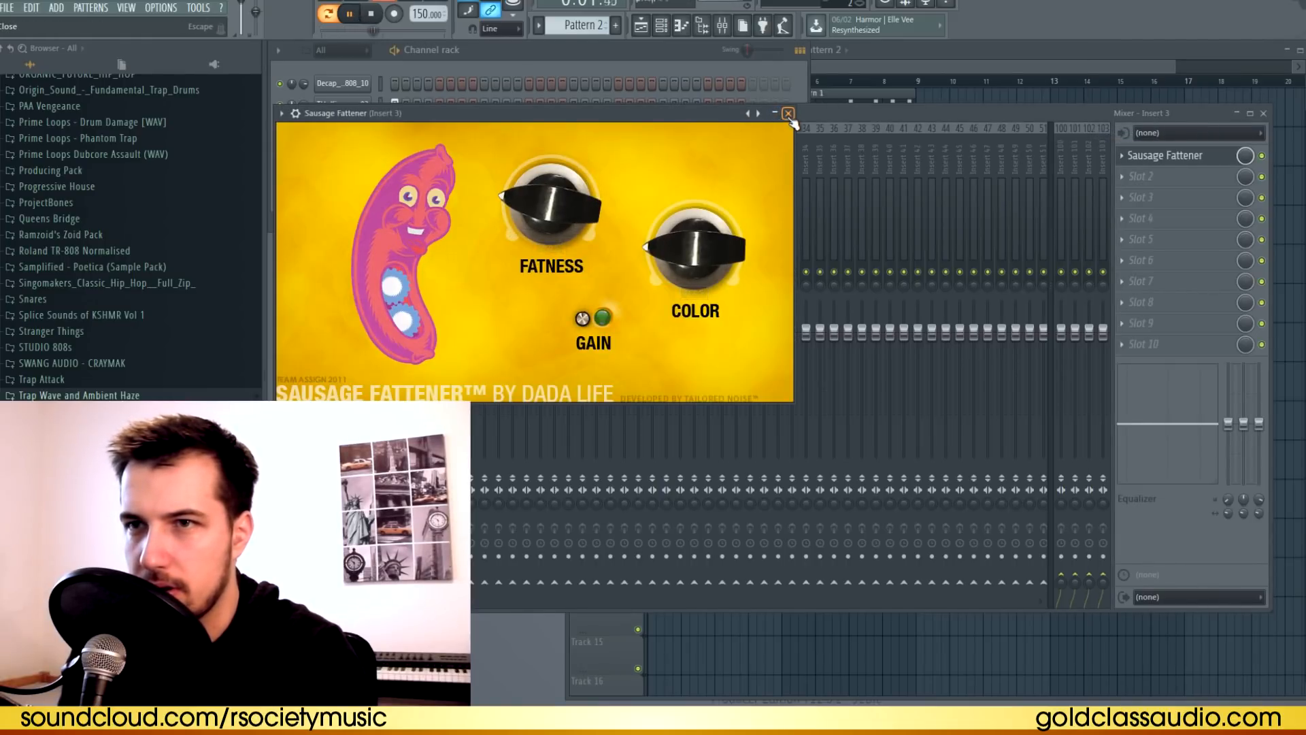
left_click(788, 113)
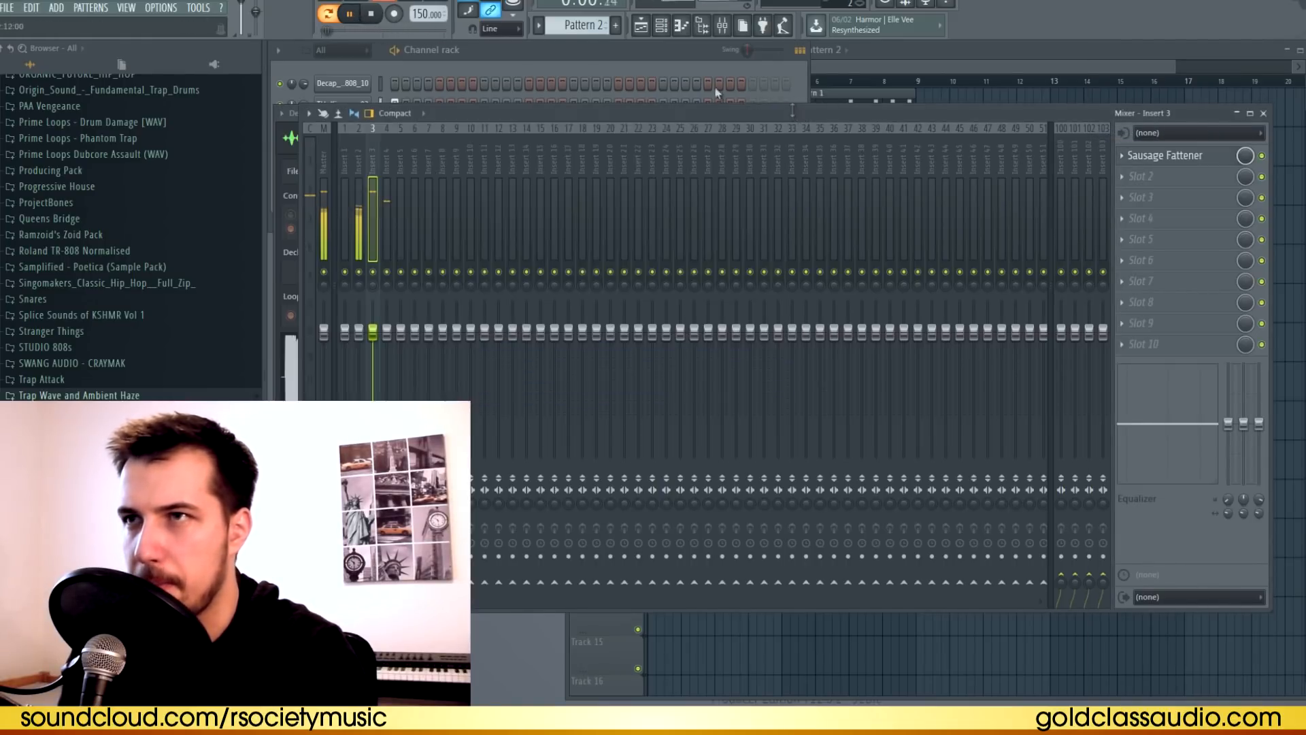
Try replacement snare samples from the Tri Samples 808 Trapstep pack and put an 808 snare on steps 9, 19 and 25.
left_click(716, 93)
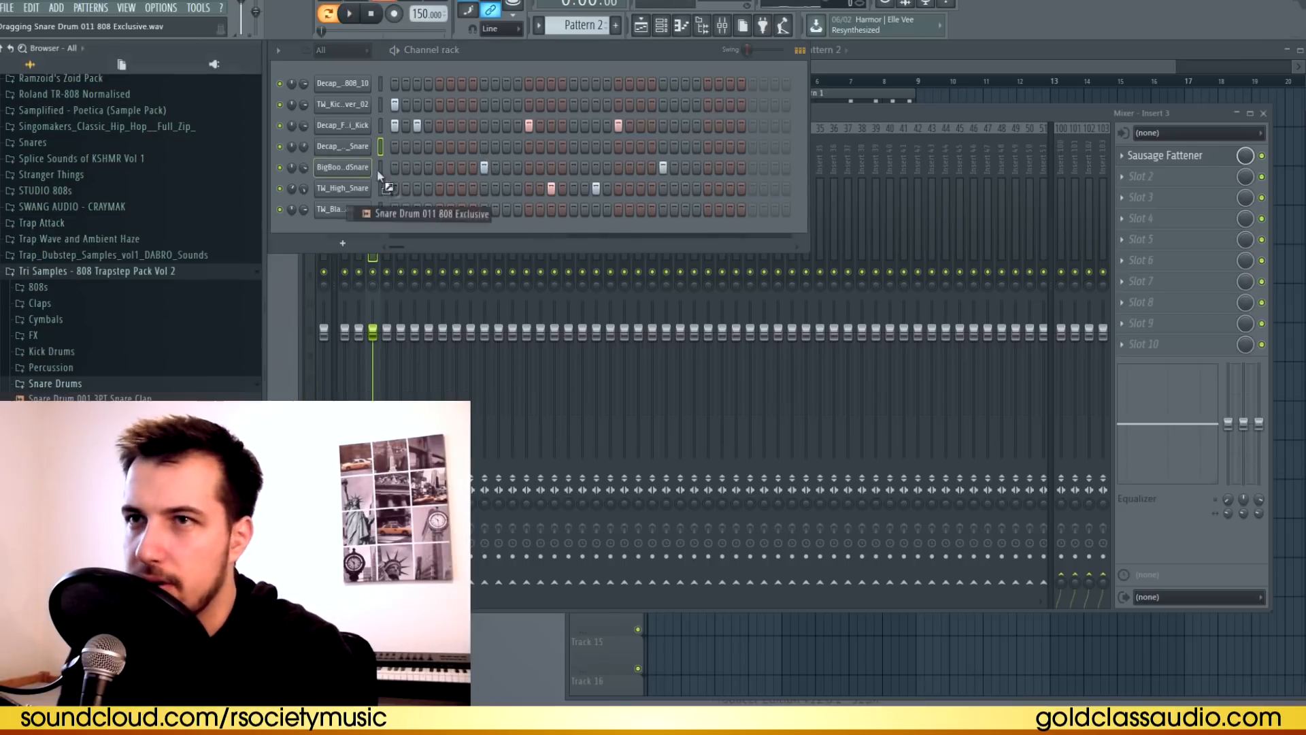
left_click_drag(377, 169, 487, 176)
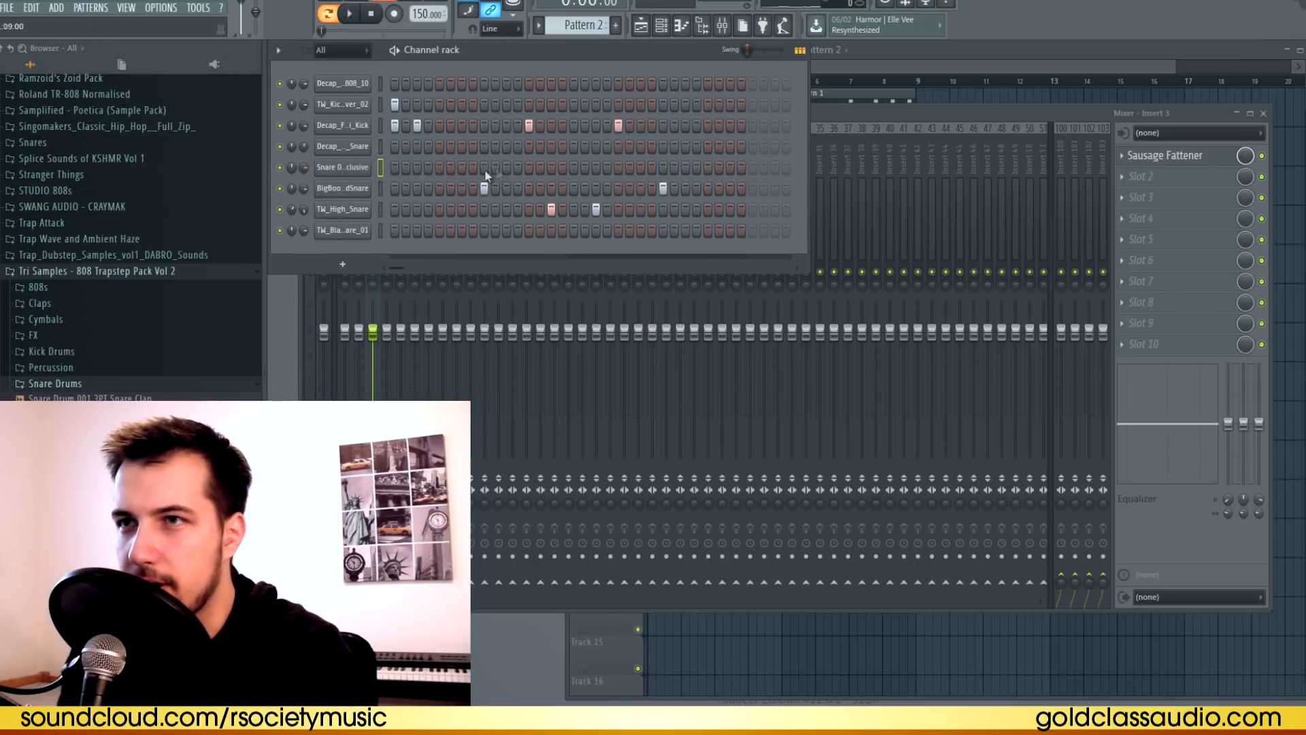
left_click(349, 174)
left_click(740, 226)
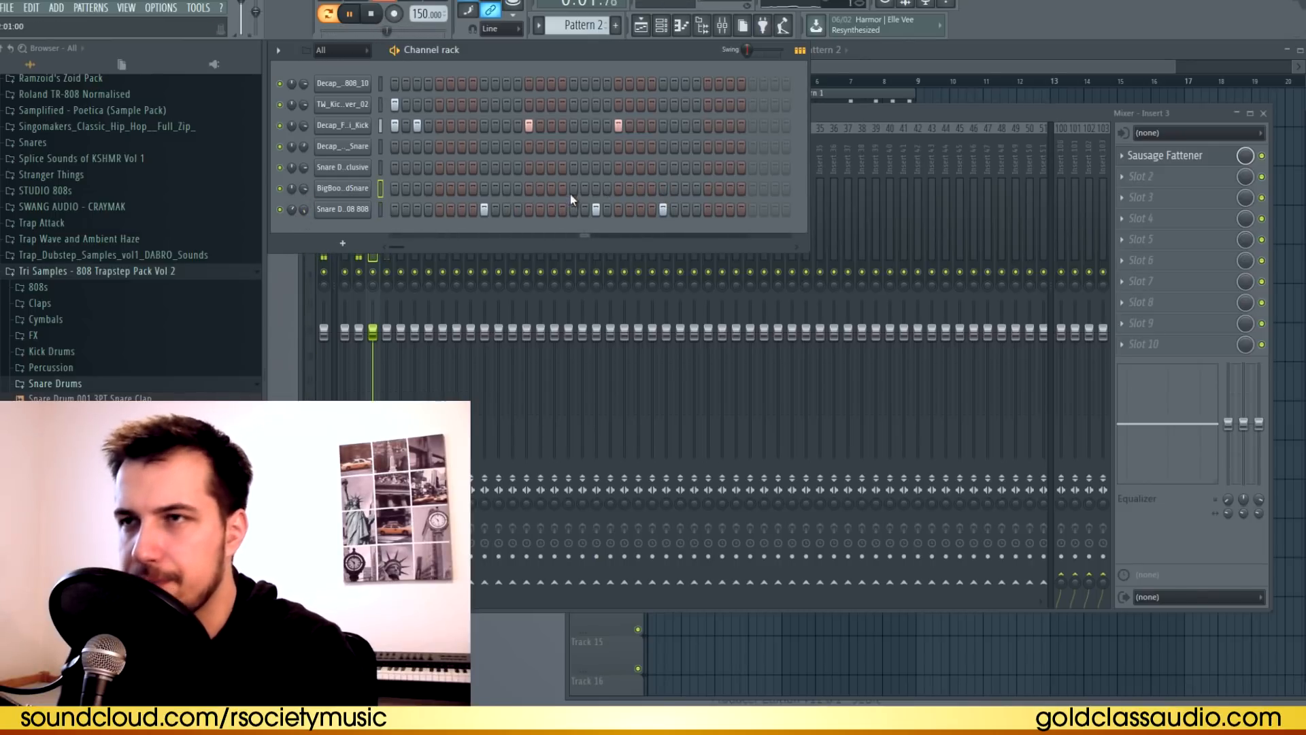
key("space")
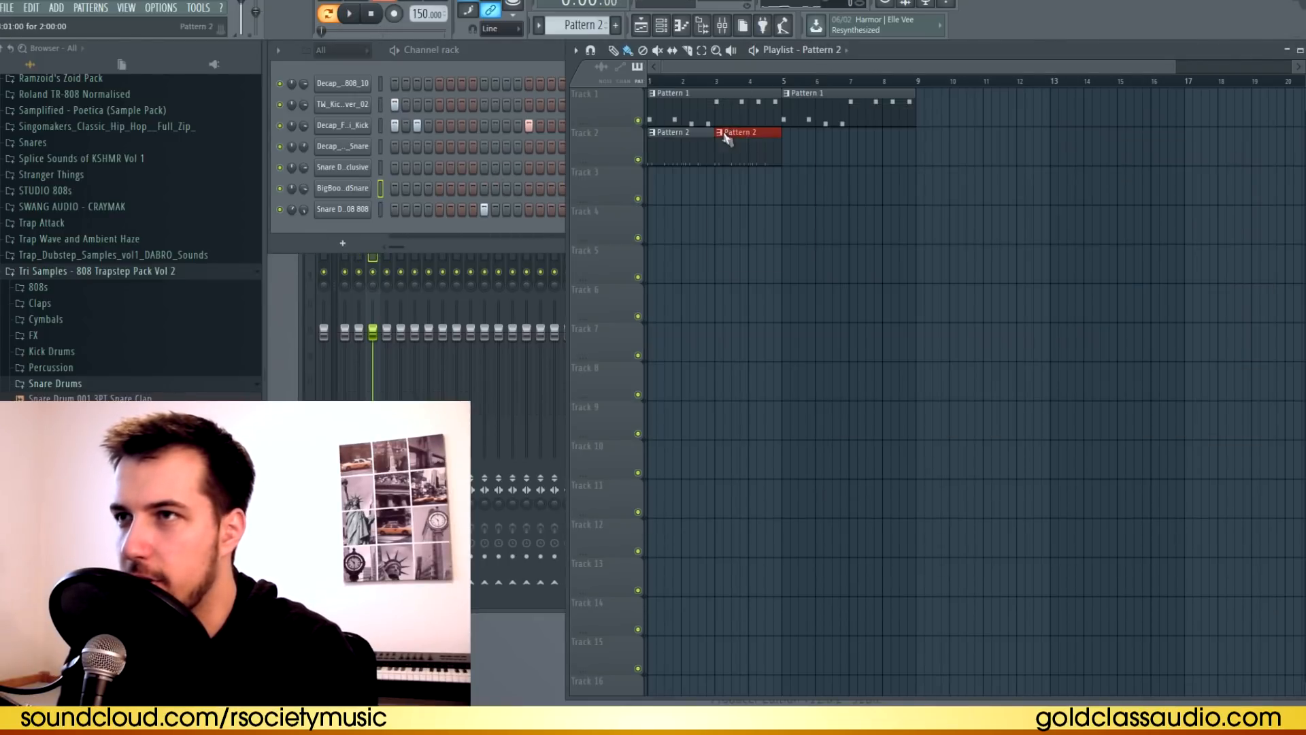
Alternate Patterns 2 and 3 on playlist track 2 across bars 1 to 8 and solo that track for playback.
left_click(721, 133)
left_click(752, 211)
key("space")
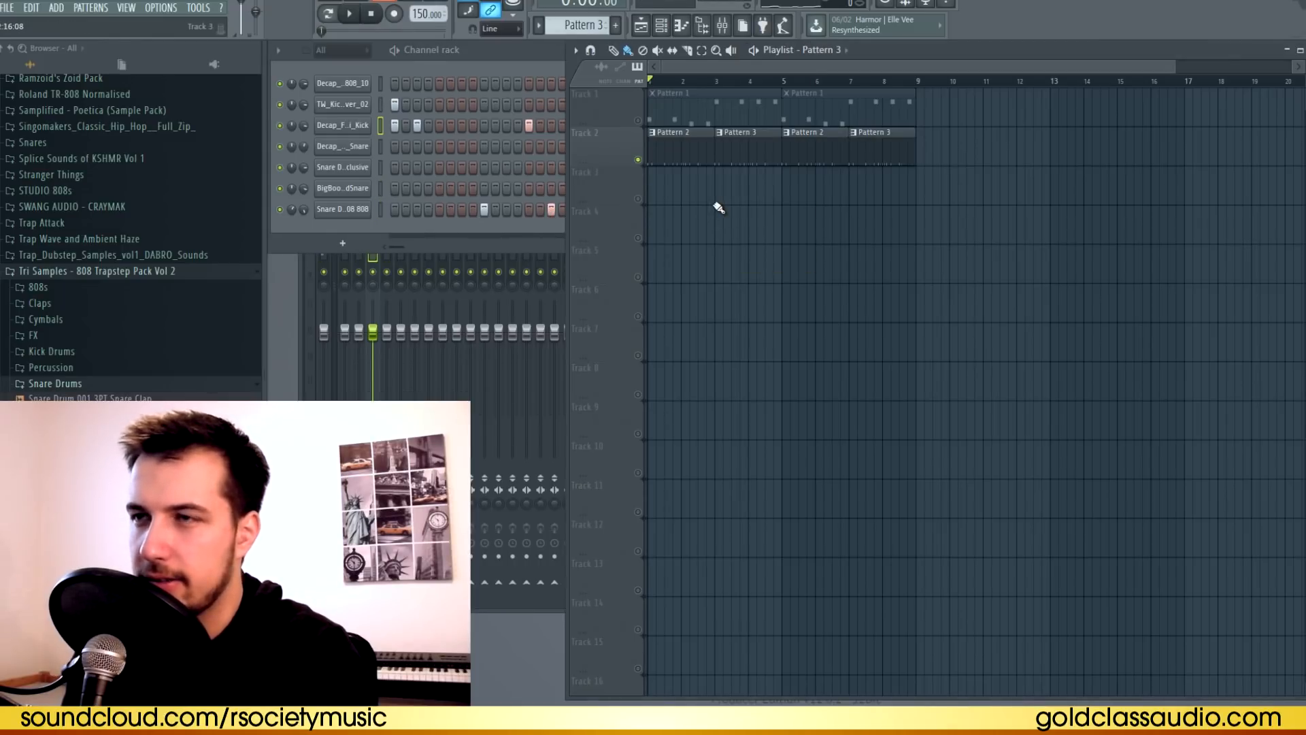
key("space")
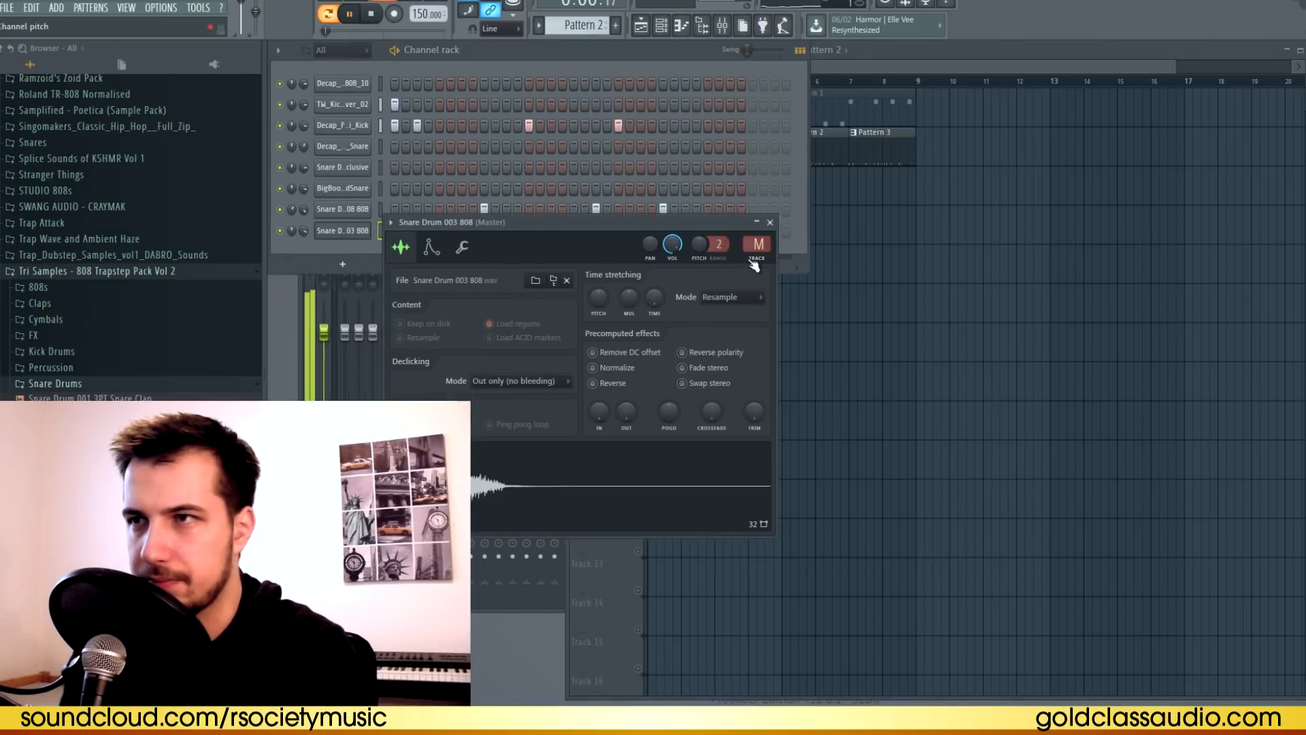
Route the Snare Drum 003 808 channel to mixer insert 4 and close its sampler settings.
key("space")
left_click_drag(757, 246, 763, 223)
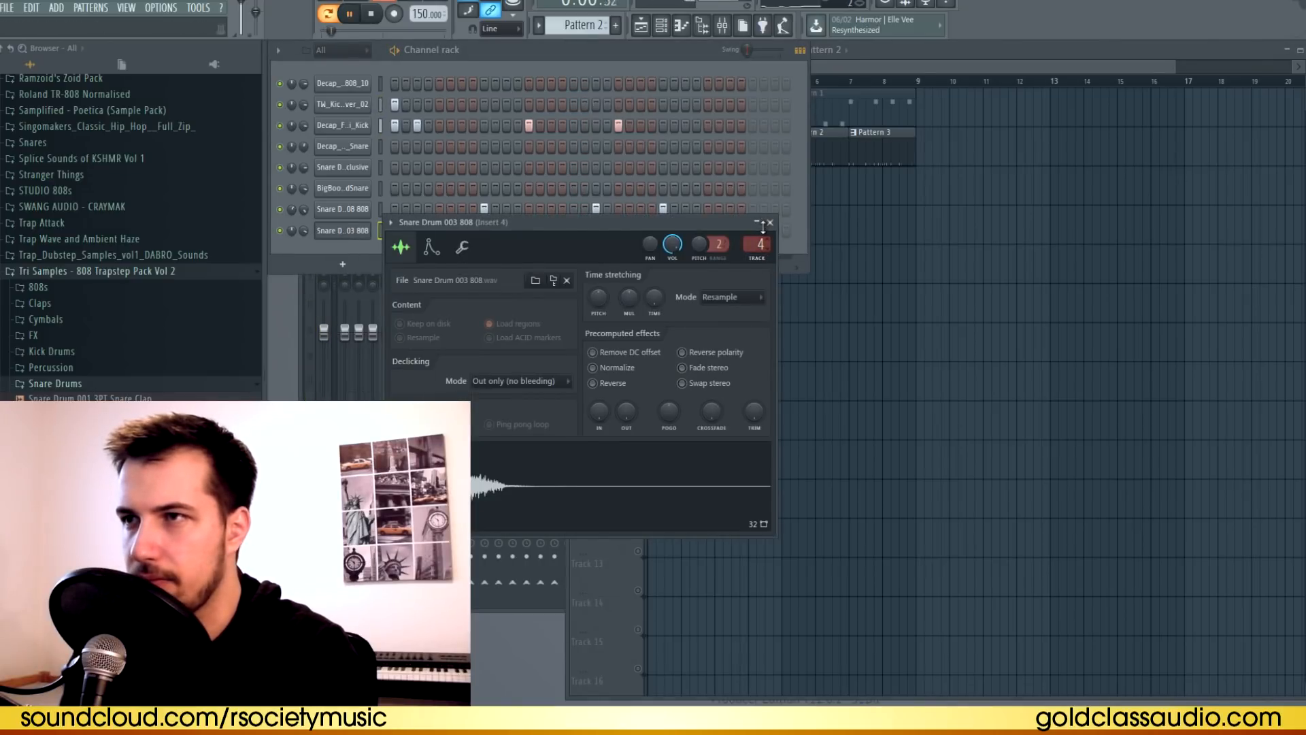
left_click(770, 223)
key("space")
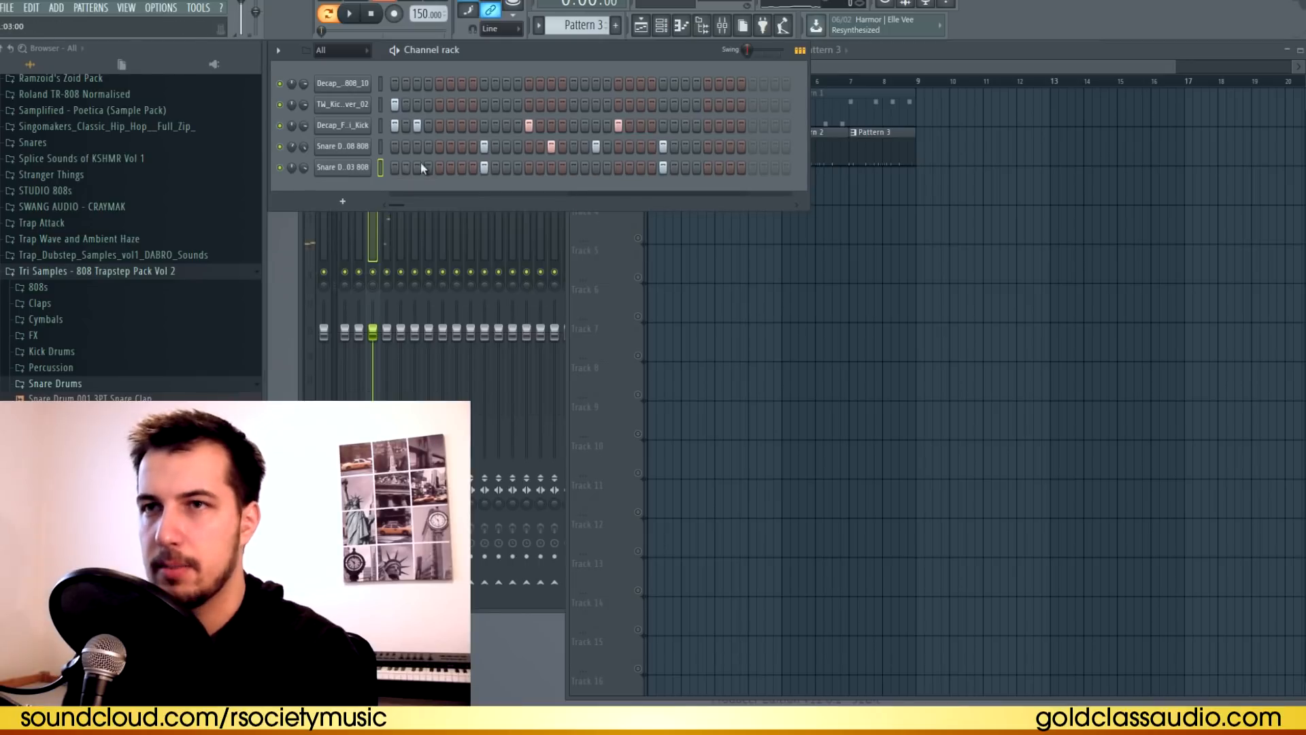
Lower the time-stretching pitch of Snare Drum 003 808, play Pattern 3 to hear it, and close the sampler.
left_click(342, 168)
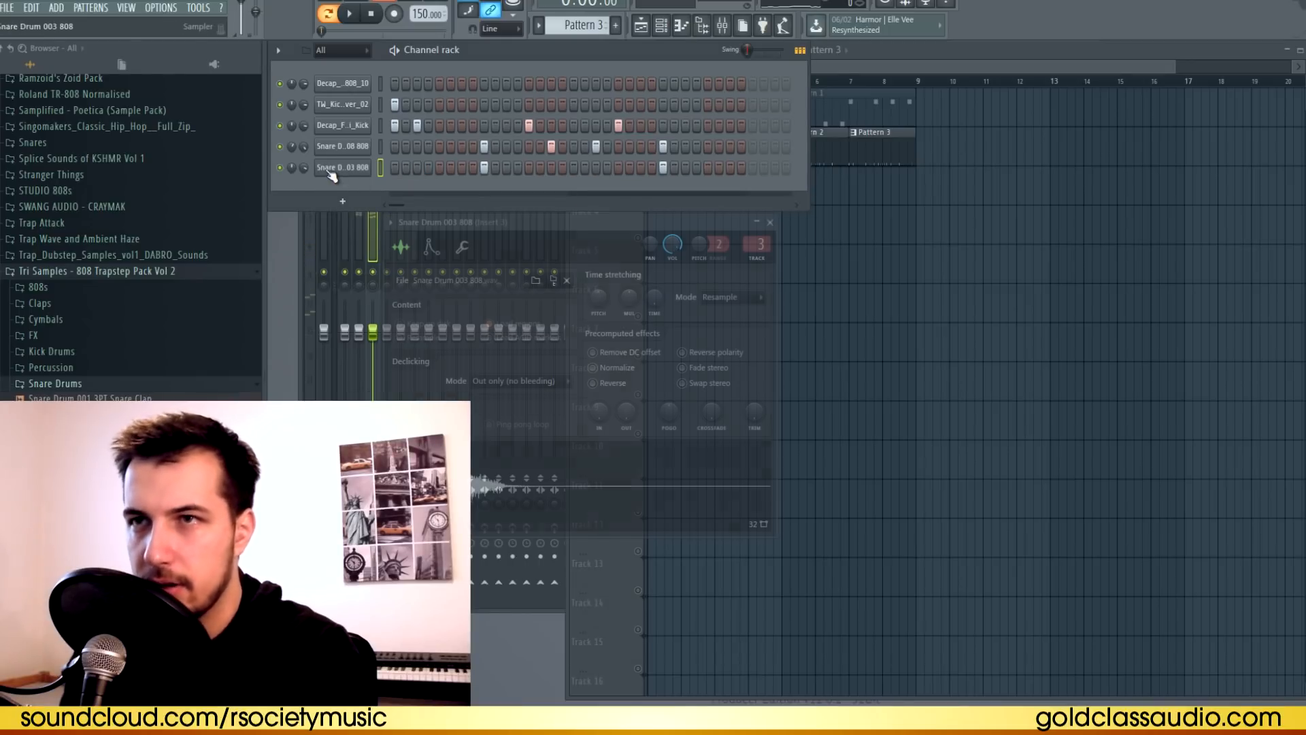
left_click_drag(599, 298, 583, 470)
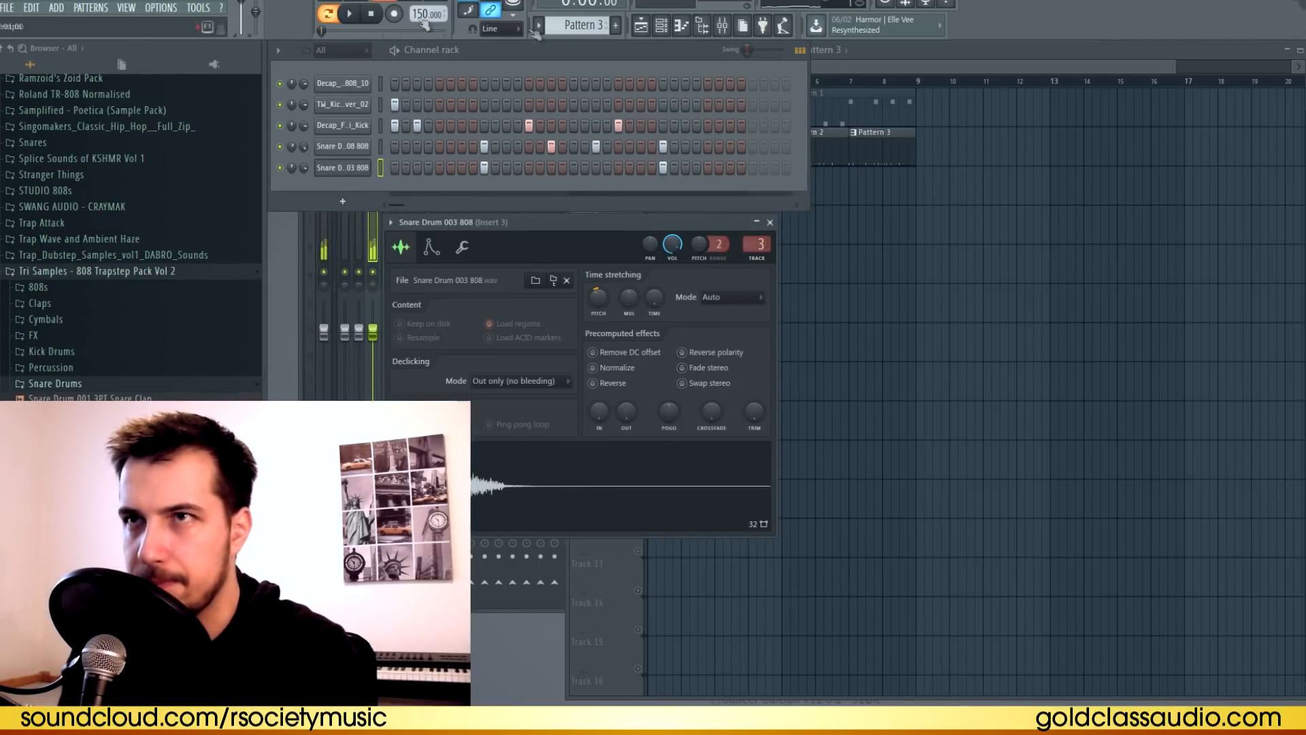
left_click(349, 13)
left_click(942, 227)
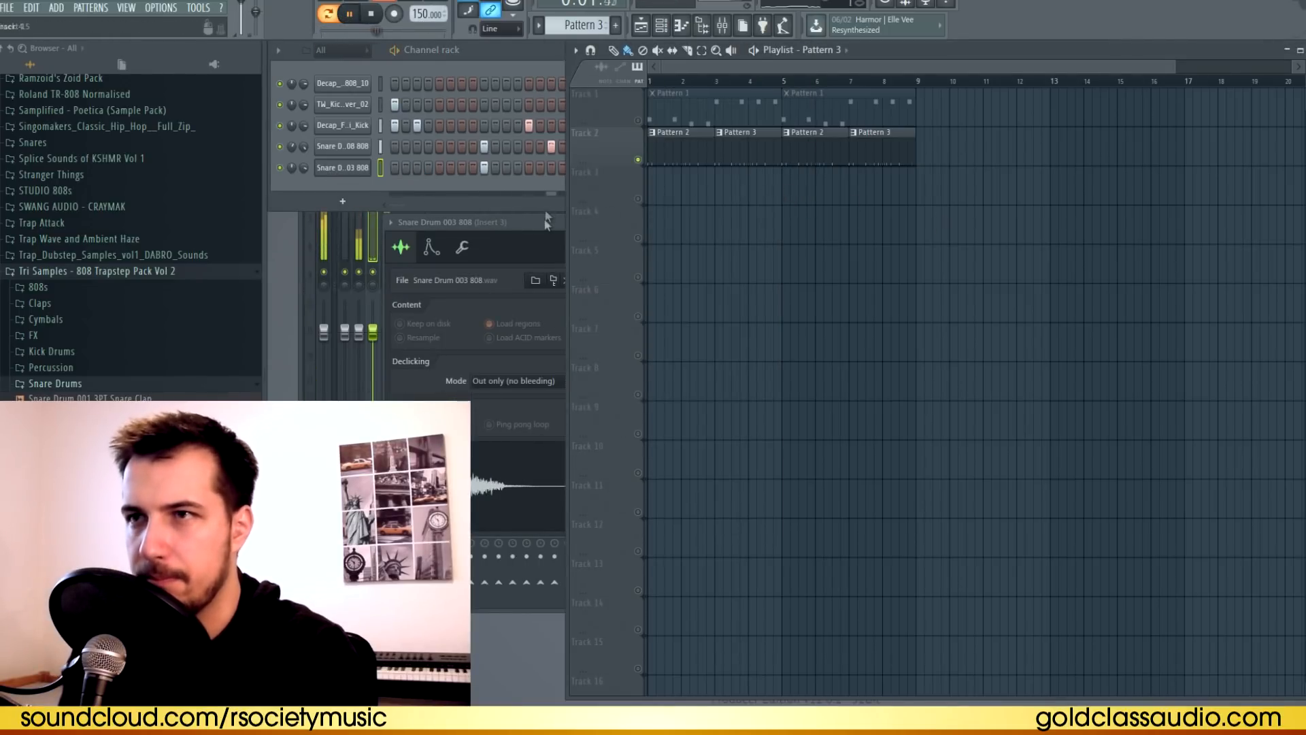
left_click(735, 229)
left_click(770, 222)
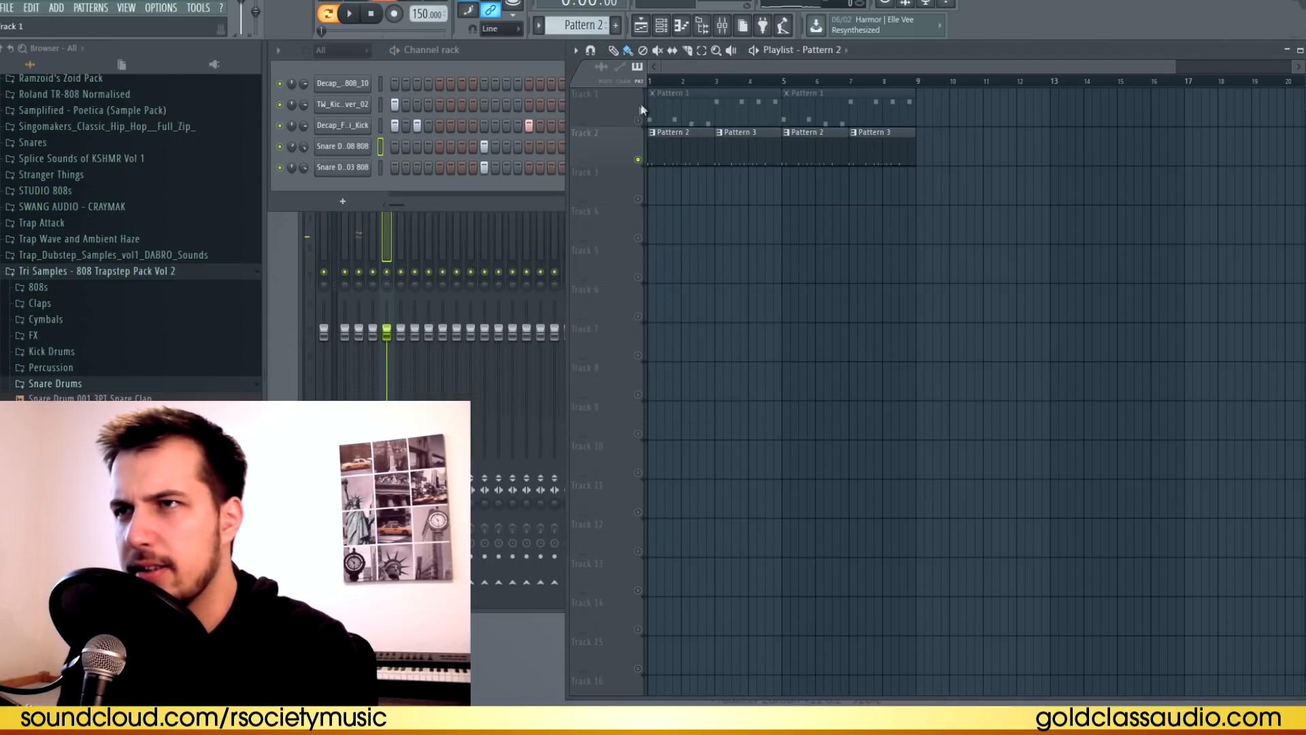
Unmute playlist track 1 and play the arrangement with the bassline and drums together.
left_click(638, 120)
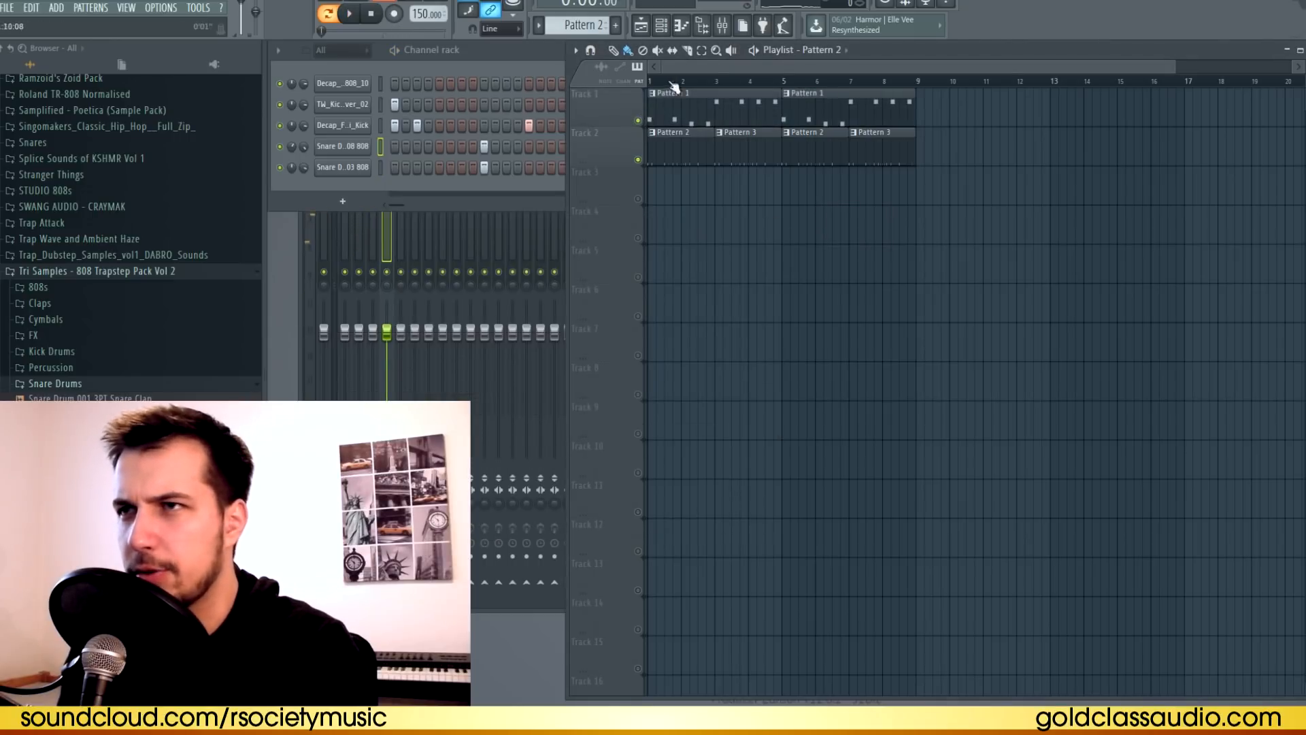
key("space")
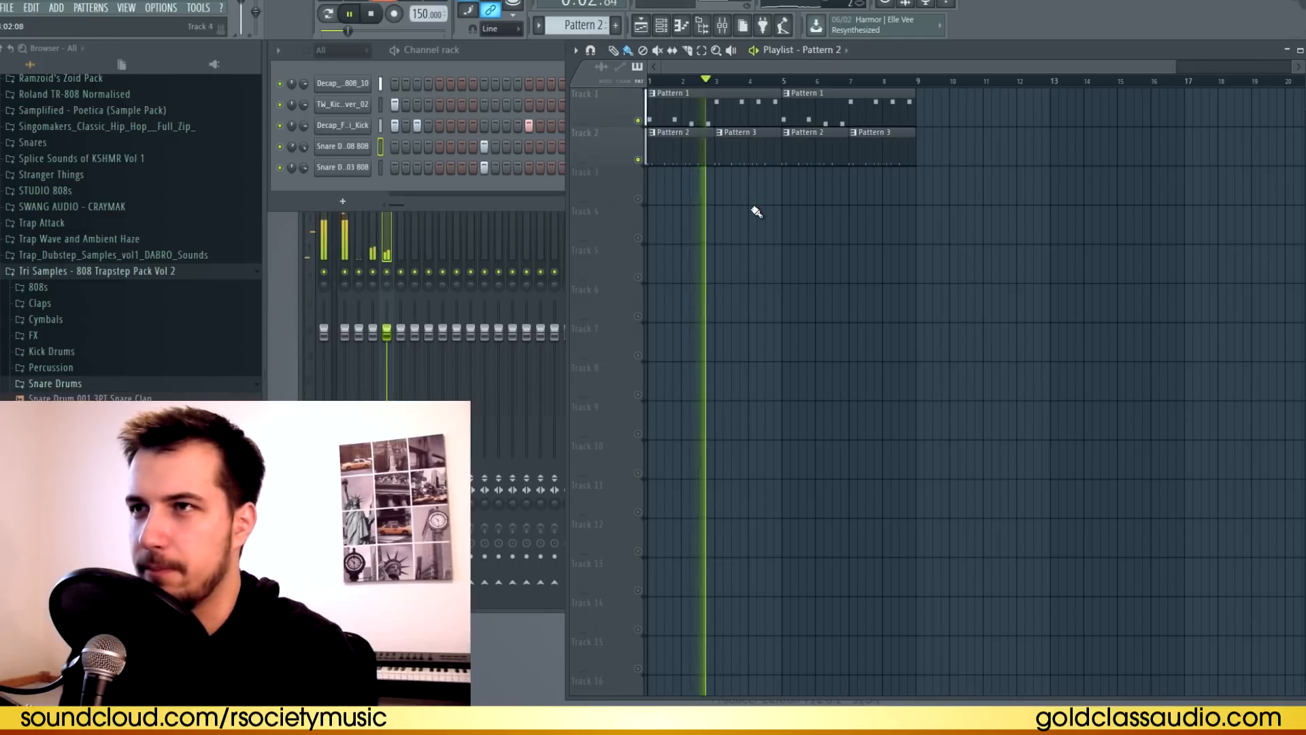
scroll(719, 81, "down", 1)
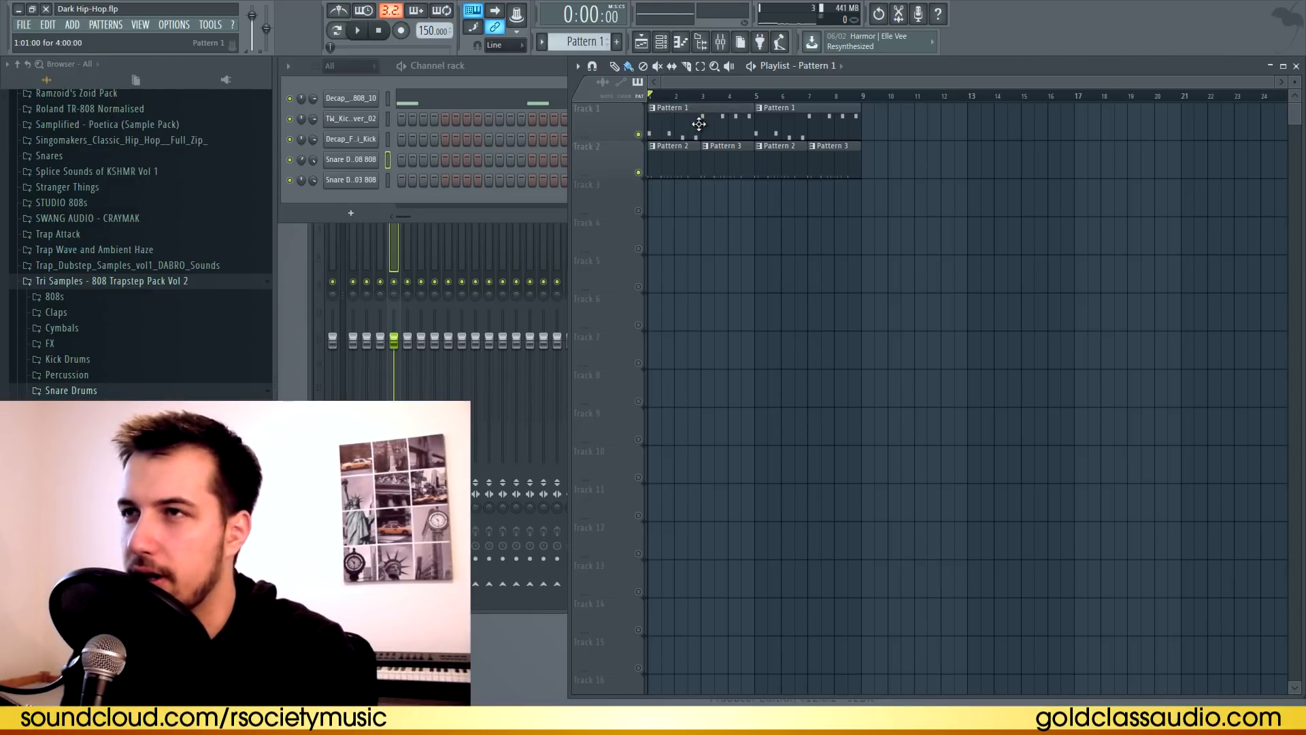
Audition basses in the Tri Samples 808s folder, add 808 Bass F# Raw as a new channel, and save the project.
left_click(55, 296)
left_click(102, 356)
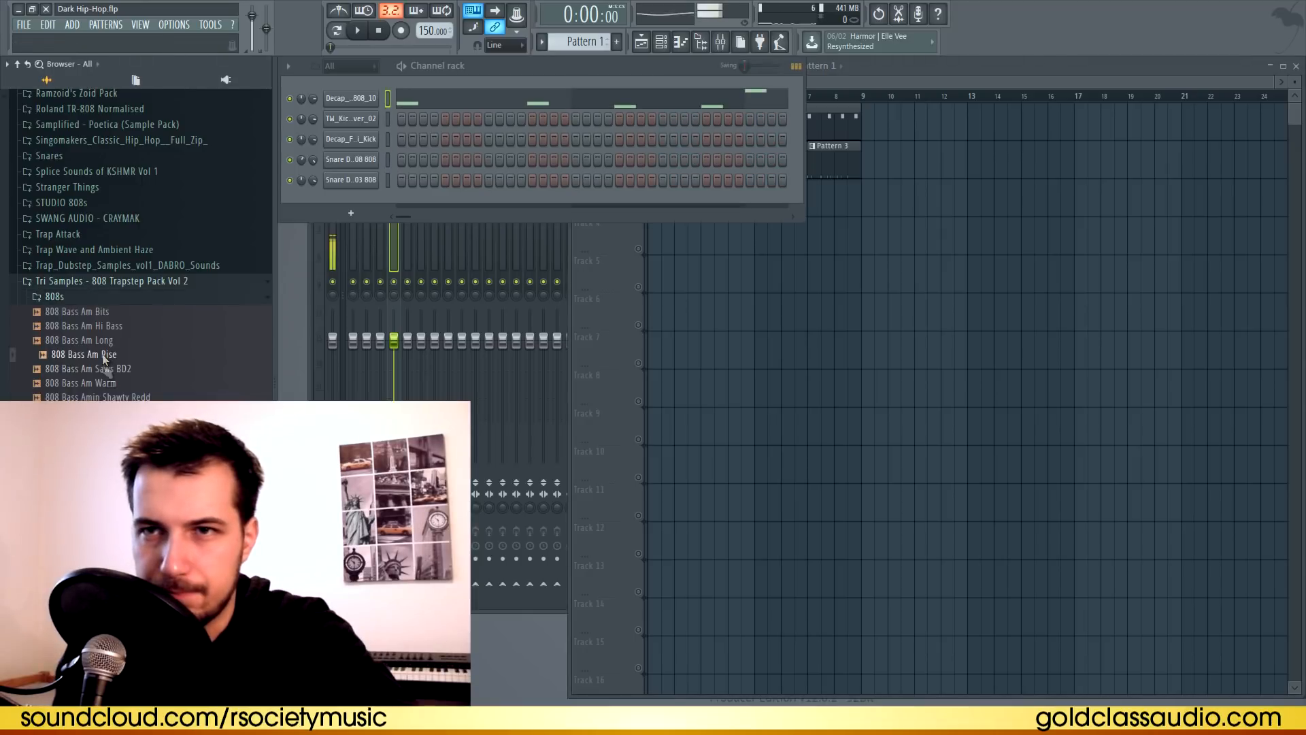
left_click(102, 398)
left_click(102, 435)
left_click(102, 469)
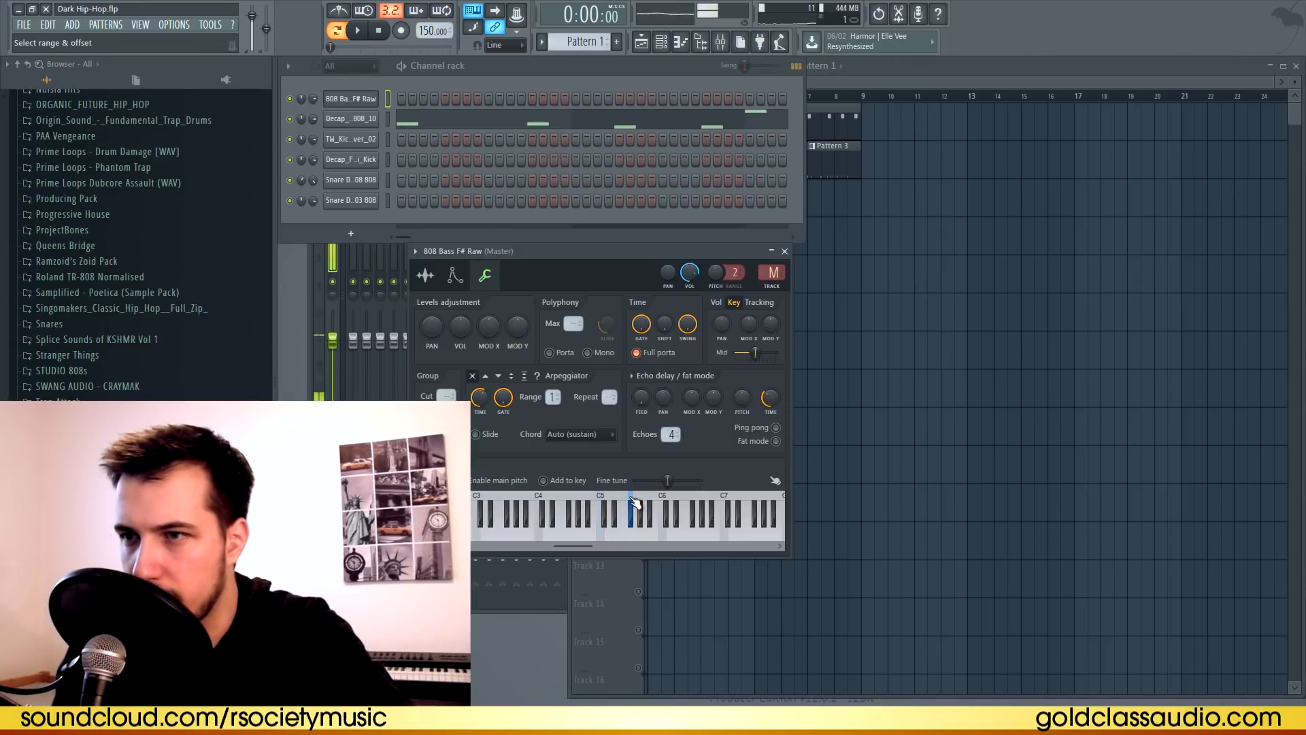
key("space")
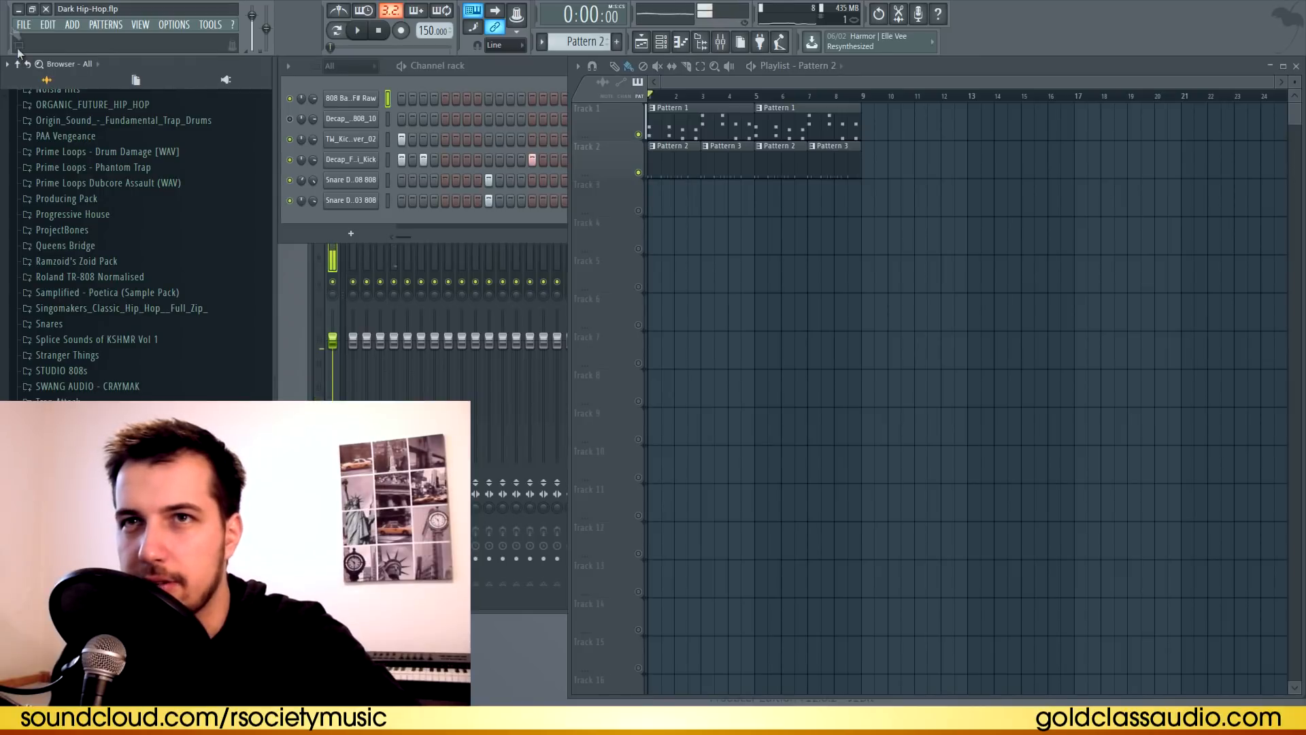
left_click(22, 26)
left_click(32, 82)
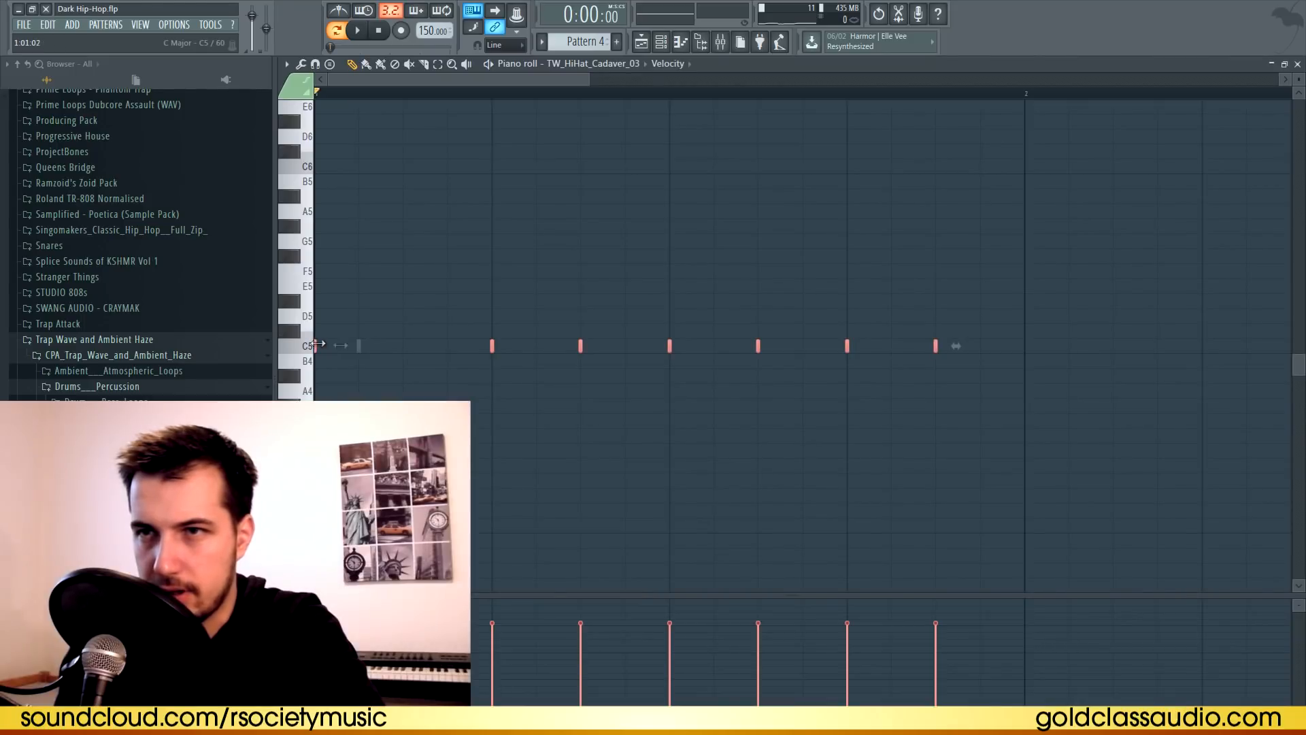
Lengthen all the TW_HiHat_Cadaver_03 notes together in Pattern 4's piano roll and play the pattern.
left_click_drag(319, 344, 355, 345)
left_click(439, 392, "ctrl")
scroll(459, 98, "down", 3)
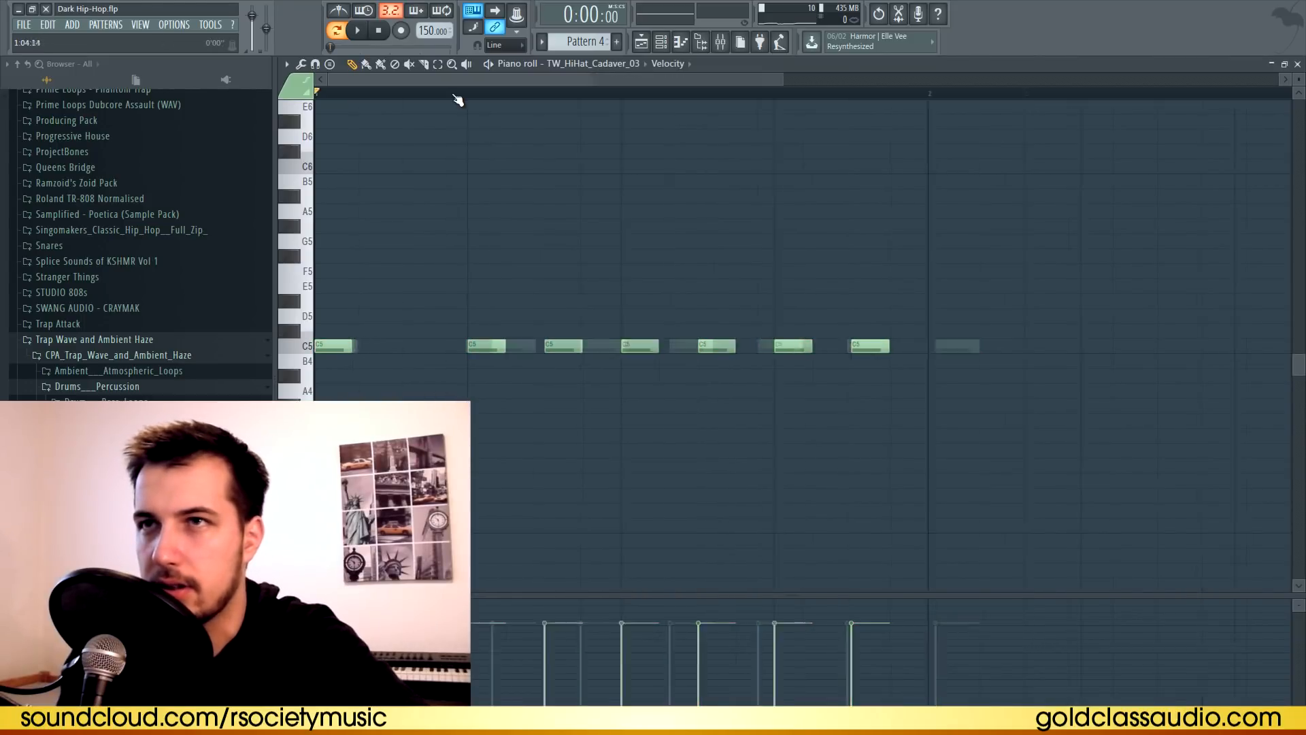
left_click(360, 31)
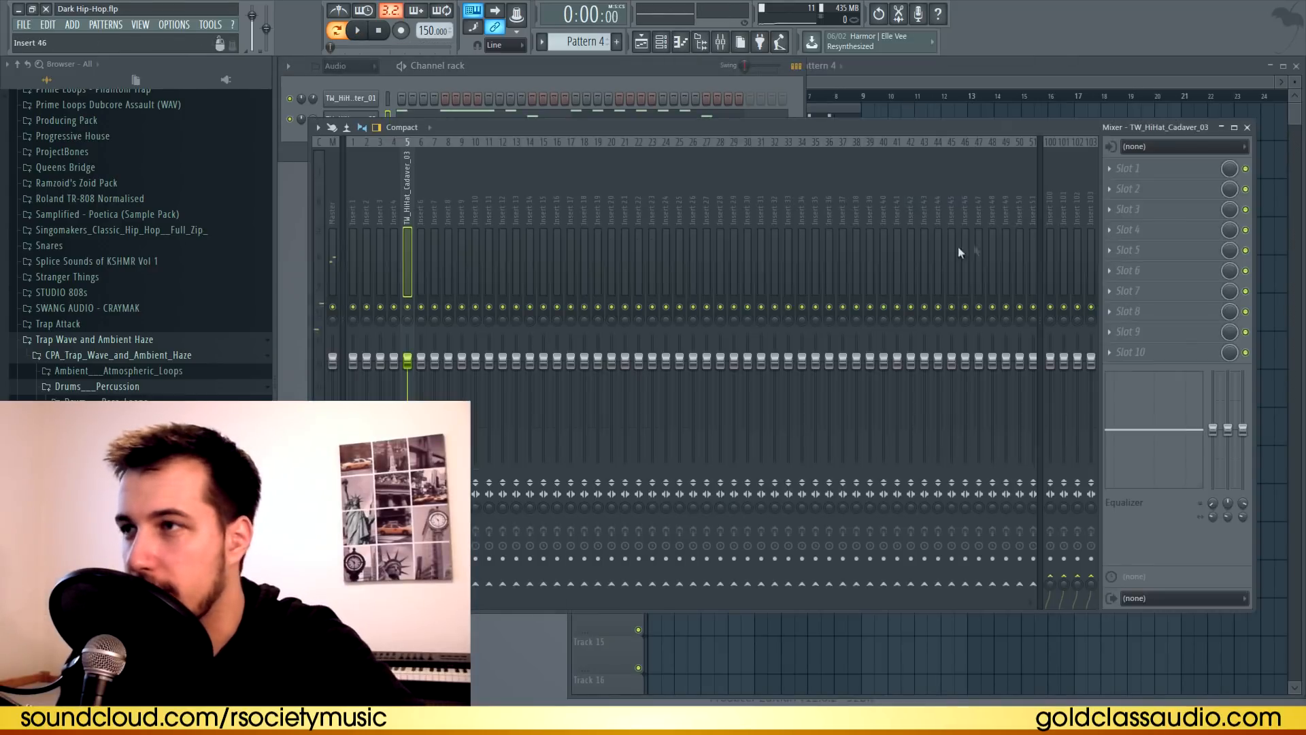
Add Fruity Stereo Shaper to slot 1 of the TW_HiHat_Cadaver_03 mixer track and apply the Stereoize 2 preset.
left_click(1128, 168)
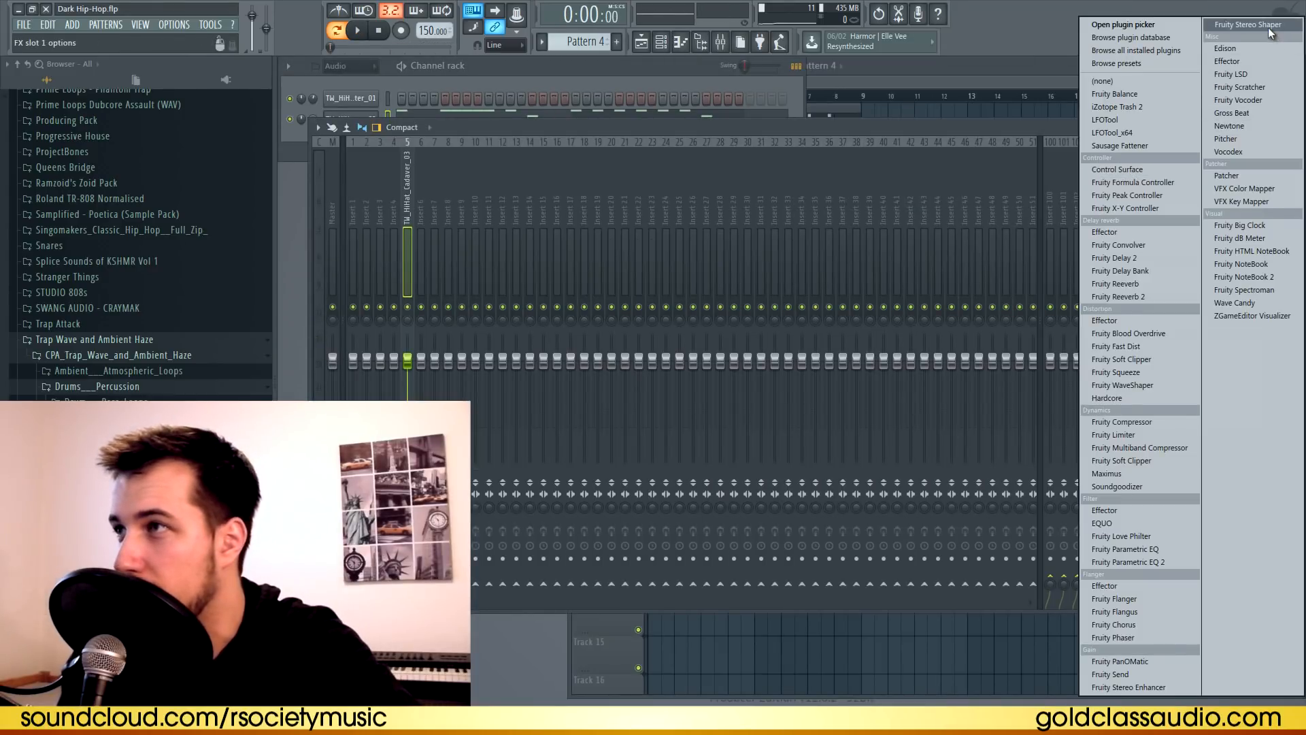
left_click(1259, 25)
left_click(362, 198)
mouse_move(408, 238)
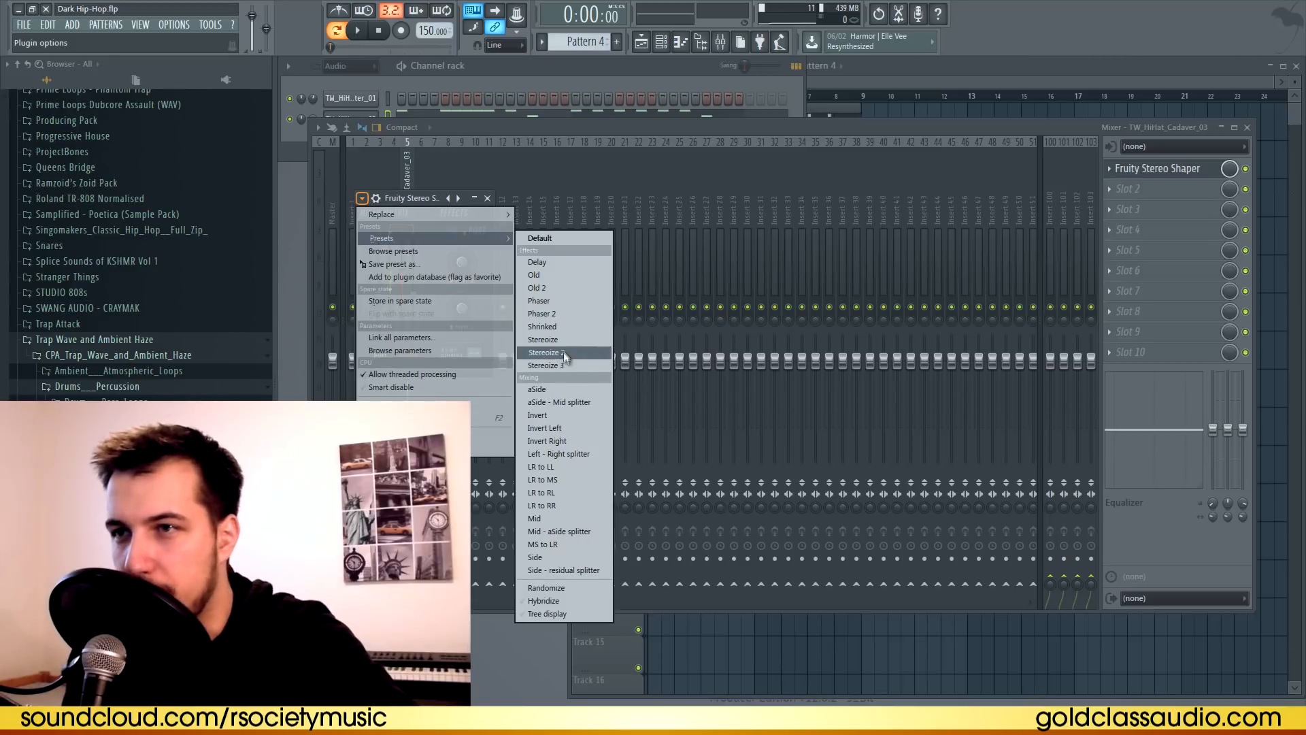
left_click(564, 353)
Add Fruity Reeverb to slot 2 of the hi-hat's mixer track with a 0.4-second decay and play the pattern.
left_click(1128, 189)
left_click(1136, 284)
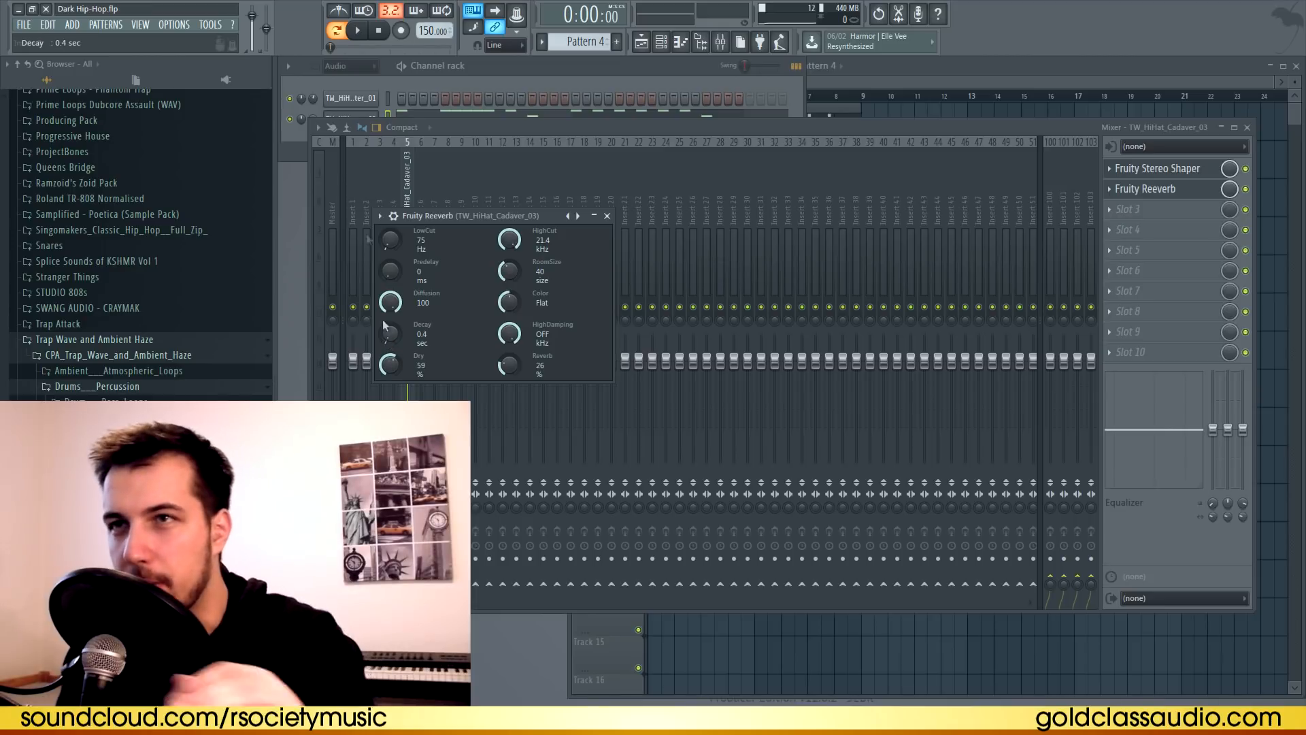
left_click(359, 32)
Show note panning in the hi-hat's piano roll and draw left-right pan movement across the Pattern 4 notes.
left_click(312, 120)
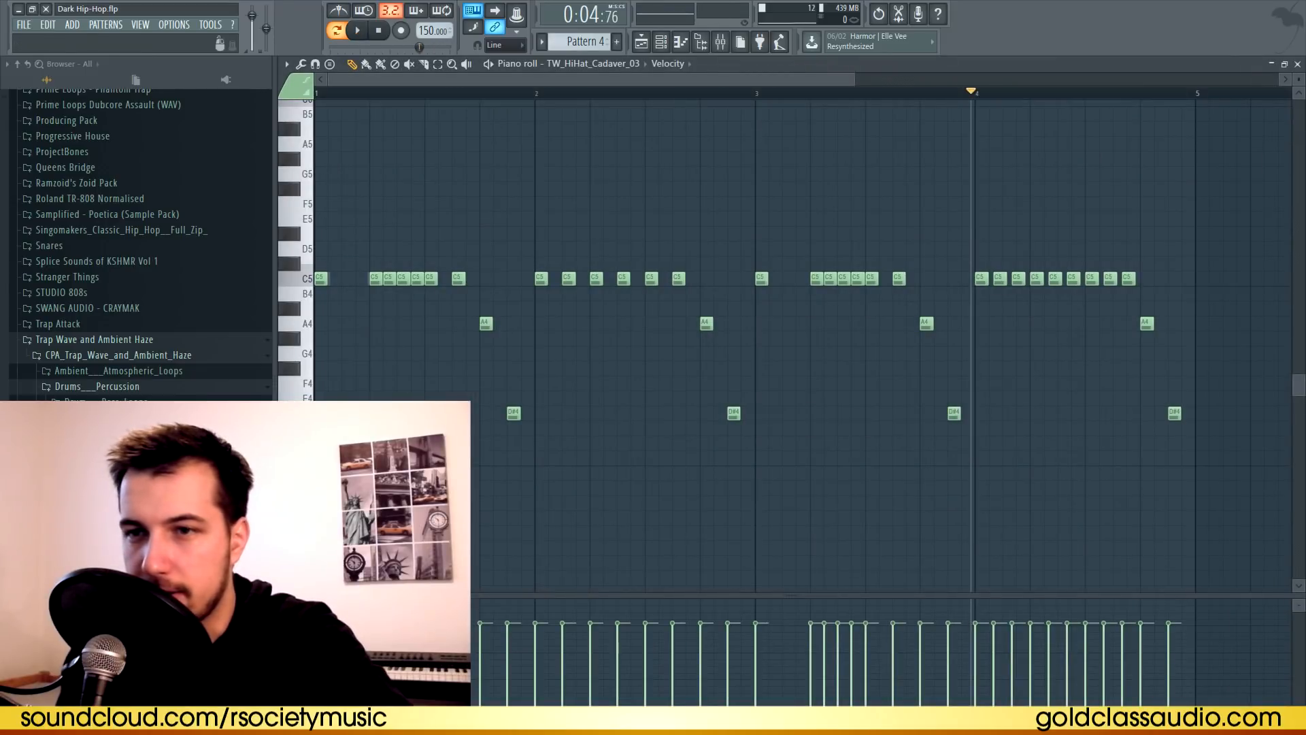
right_click(297, 609)
left_click(334, 650)
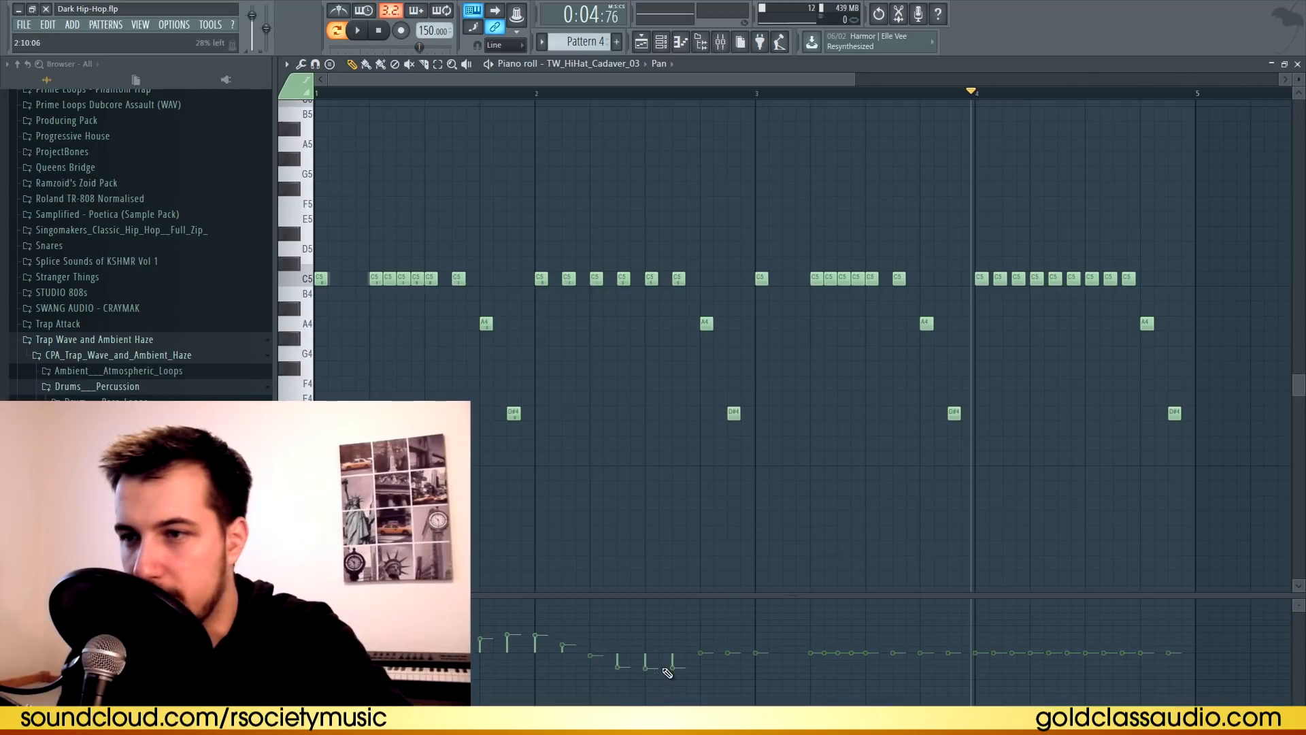
left_click_drag(668, 673, 1053, 666)
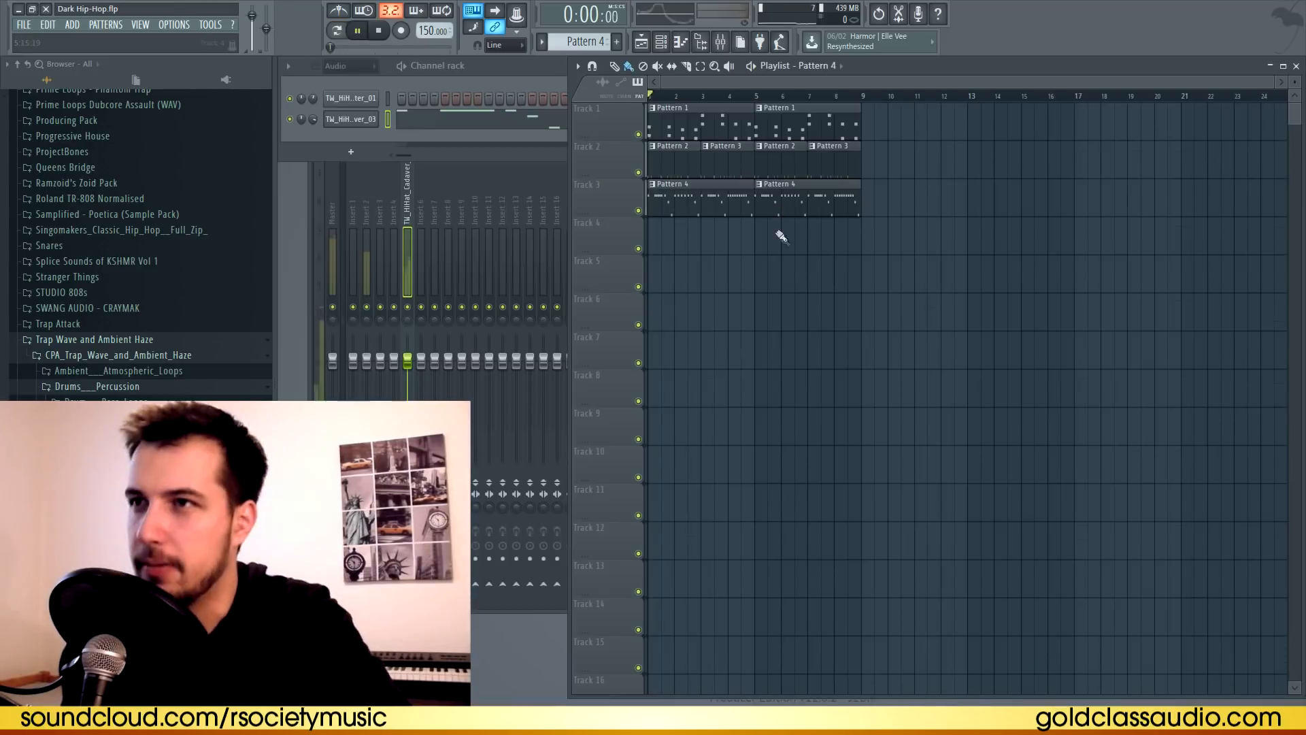
Play the arrangement with Pattern 4 on playlist track 3 and open Pattern 1 from track 1.
key("space")
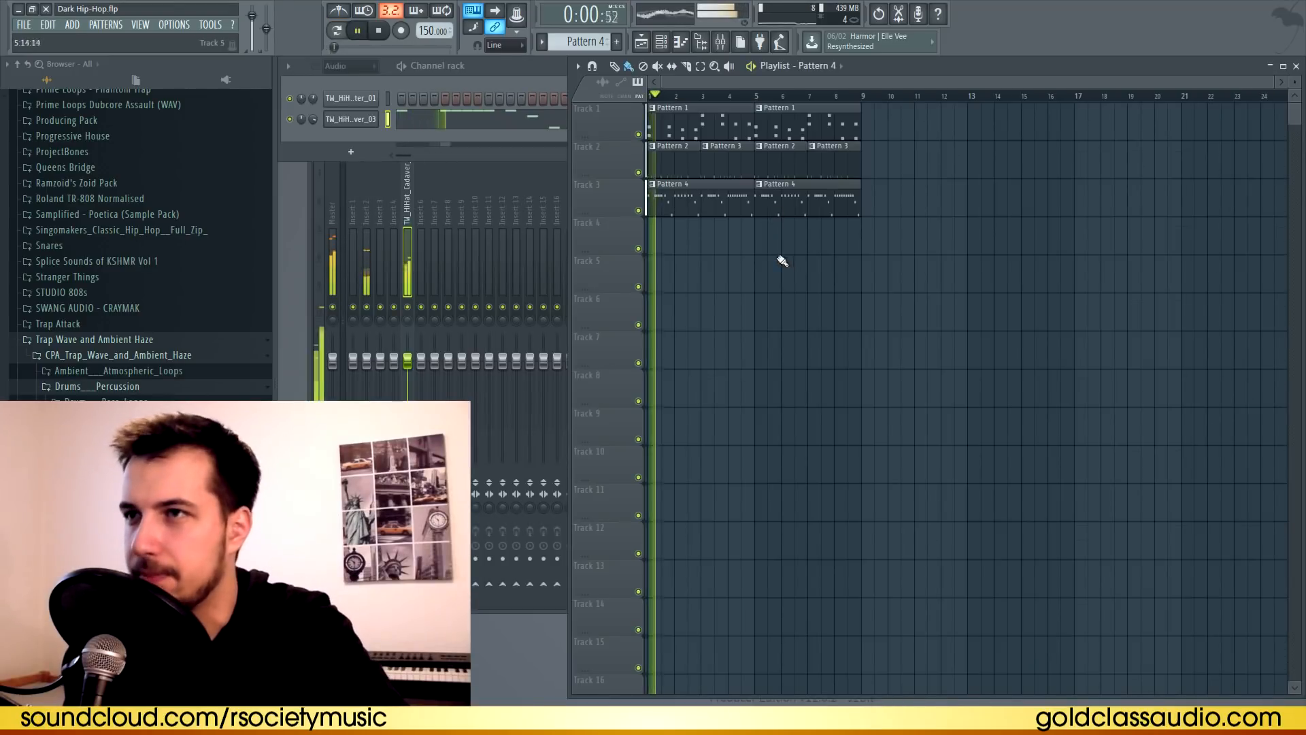
left_click(708, 110)
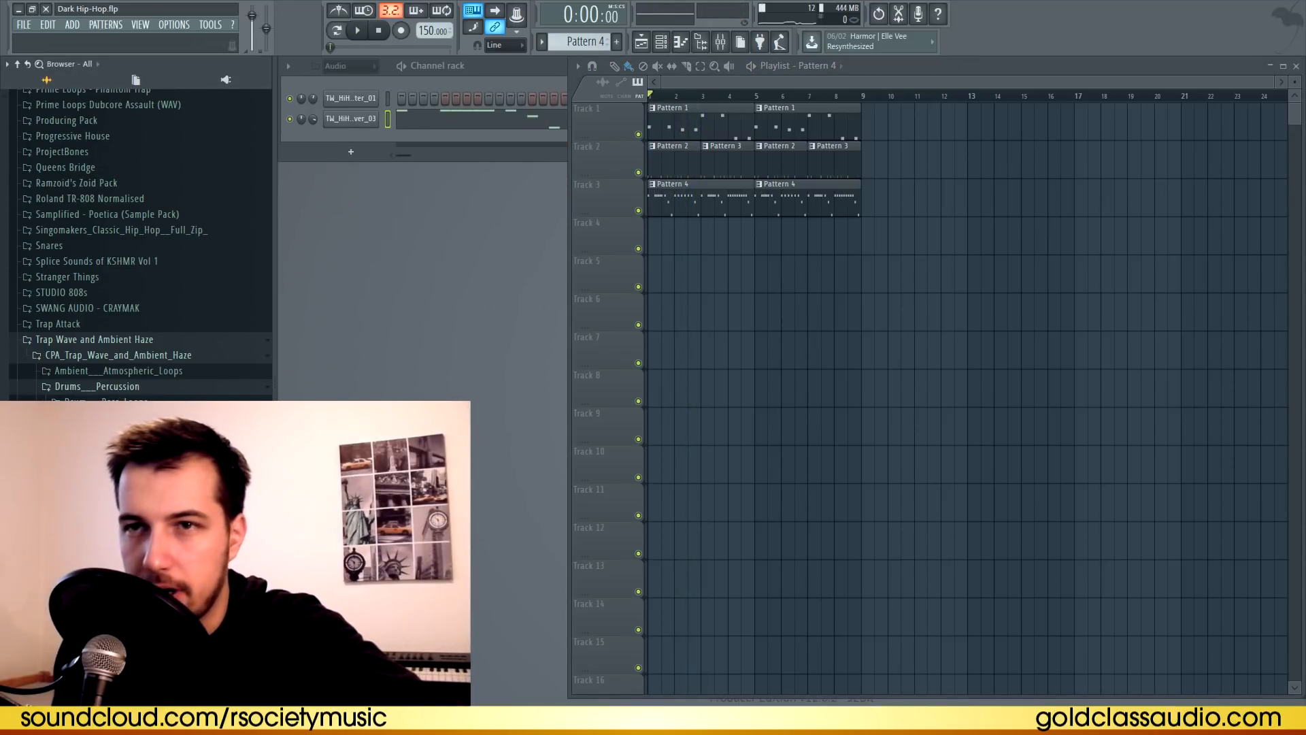
Place the TW_Blake_Kit_05_Full_90 loop from the Full_Beats folder at the start of playlist track 4.
scroll(123, 401, "down", 2)
left_click(360, 31)
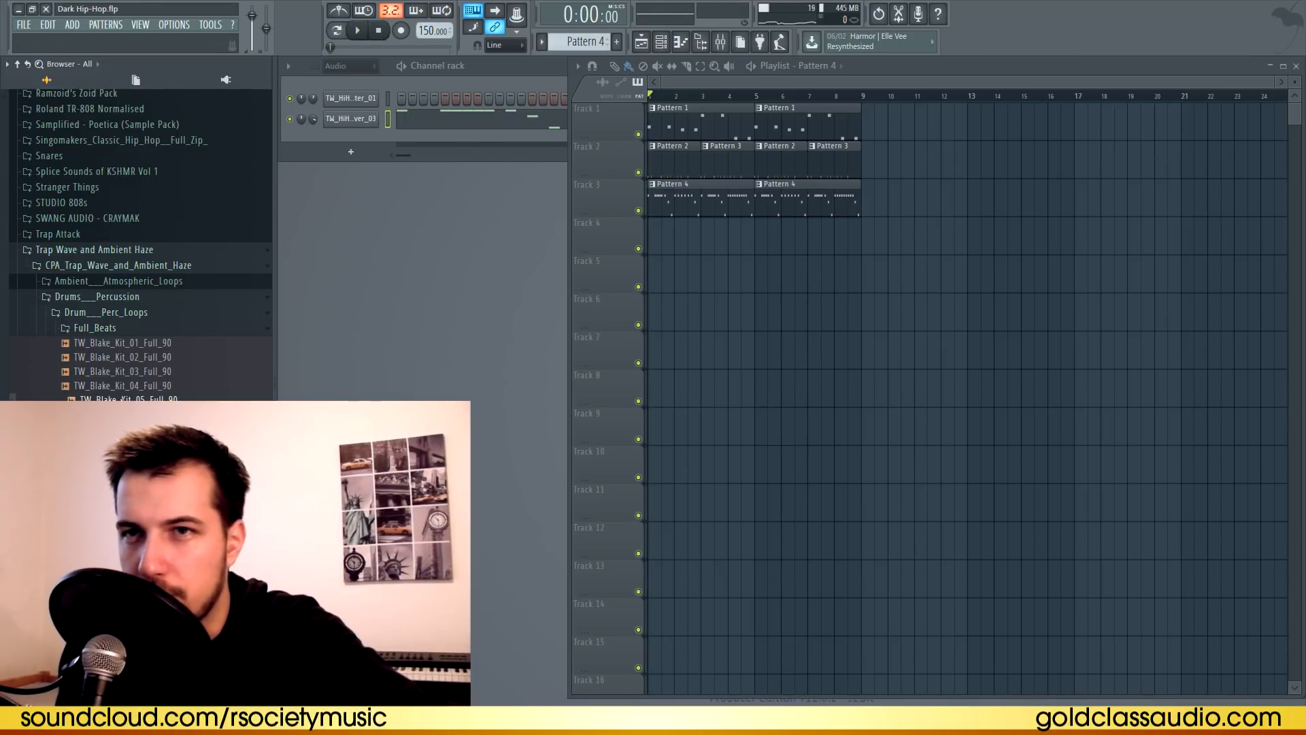
left_click_drag(129, 399, 749, 236)
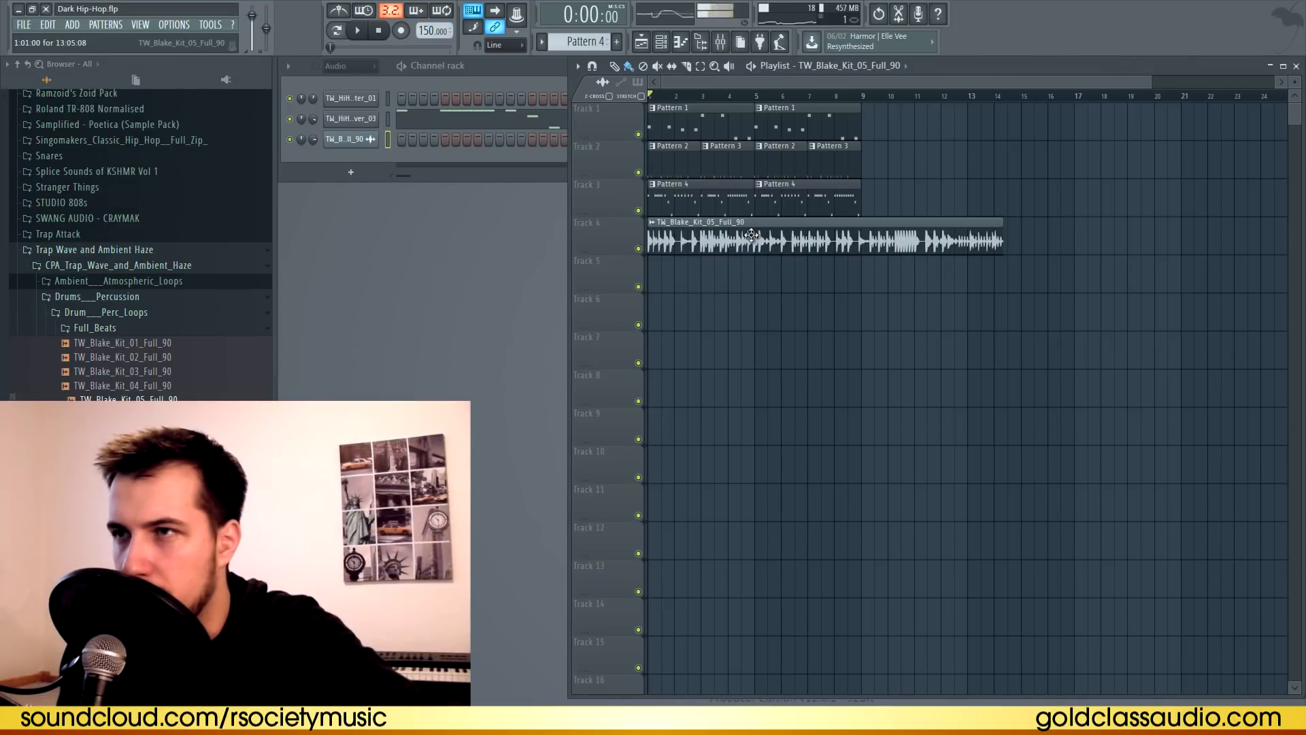
Try time-stretching the TW_Blake_Kit_05_Full_90 loop to 8 bars and play it with the arrangement.
left_click(747, 236)
left_click_drag(608, 257, 600, 238)
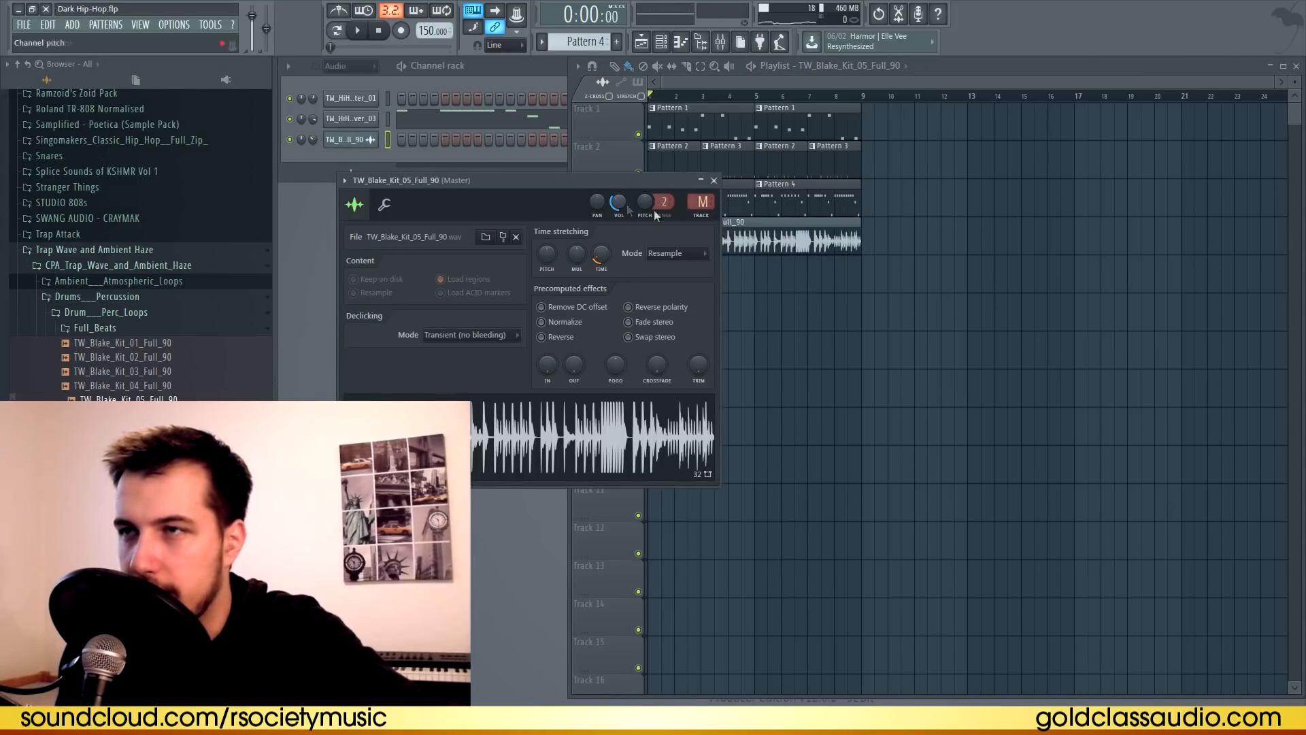
key("space")
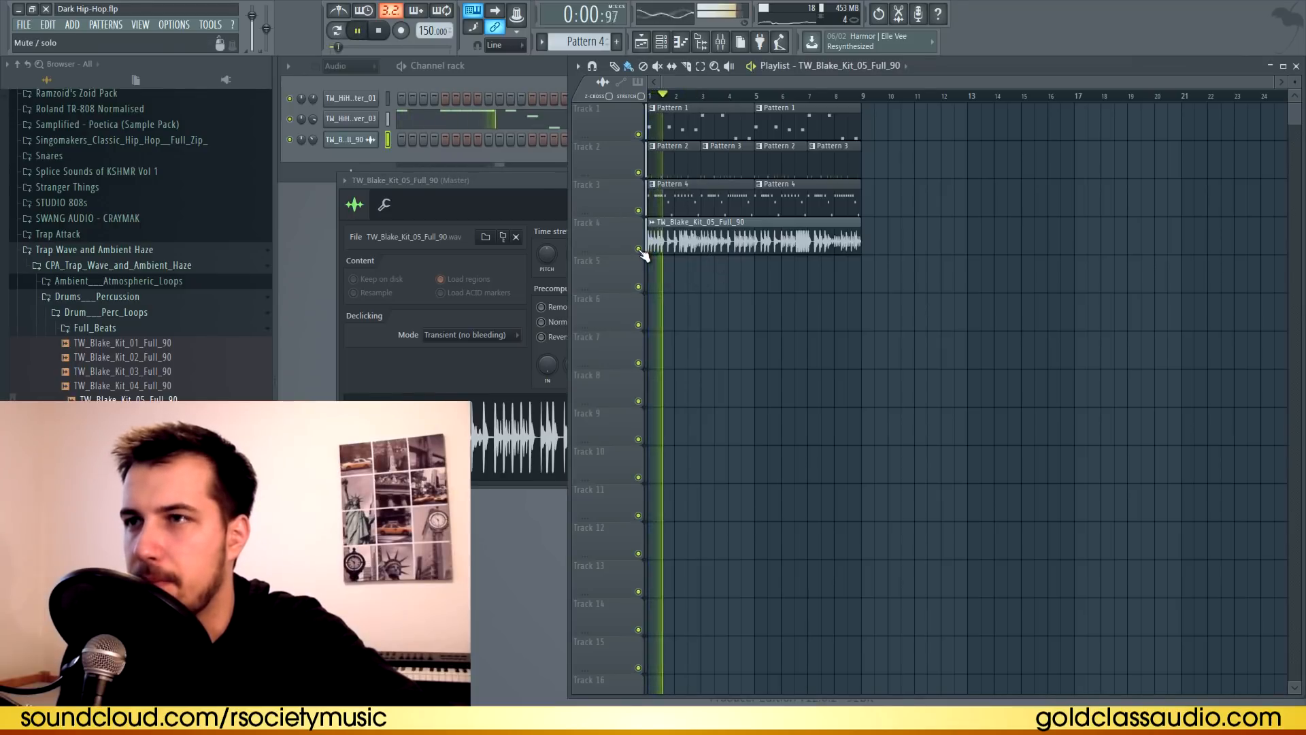
key("space")
Time-stretch the TW_Blake_Kit_05_Full_90 loop to 16 bars and trim its playlist clip to end at bar 9.
left_click_drag(607, 249, 594, 61)
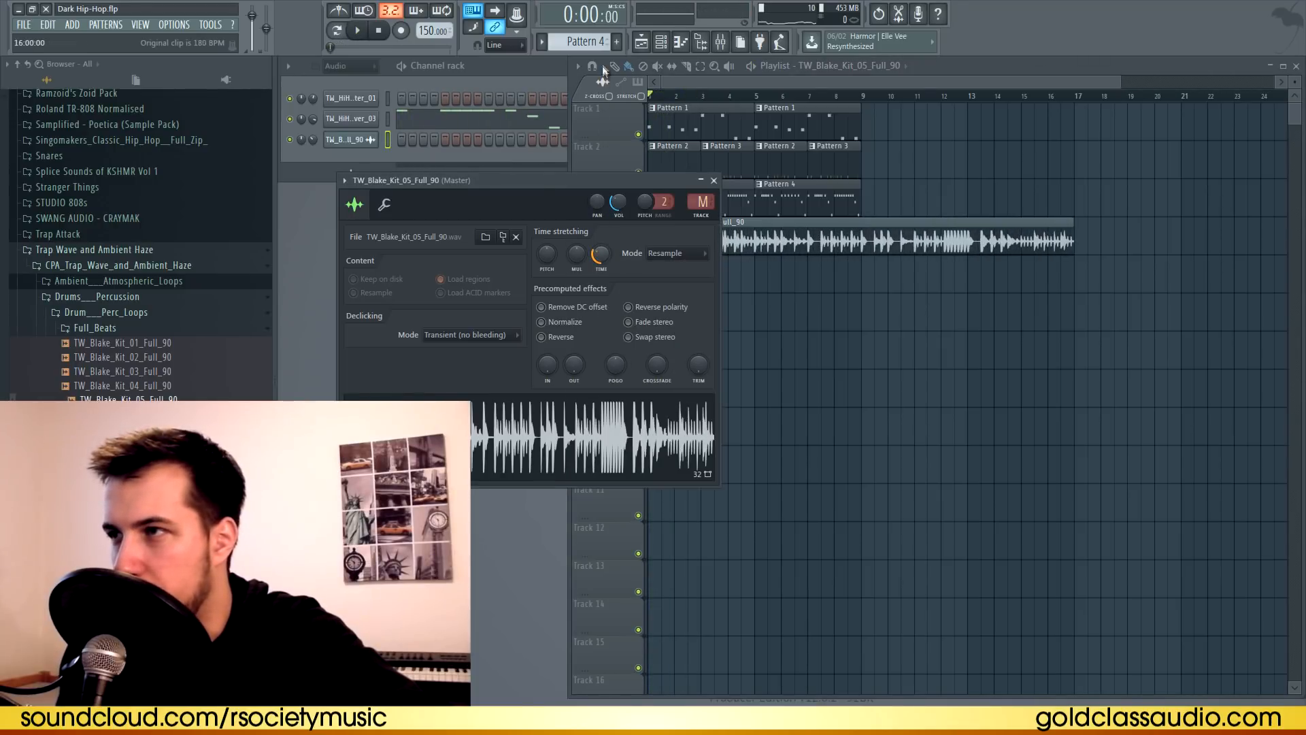
key("space")
left_click_drag(1077, 231, 862, 234)
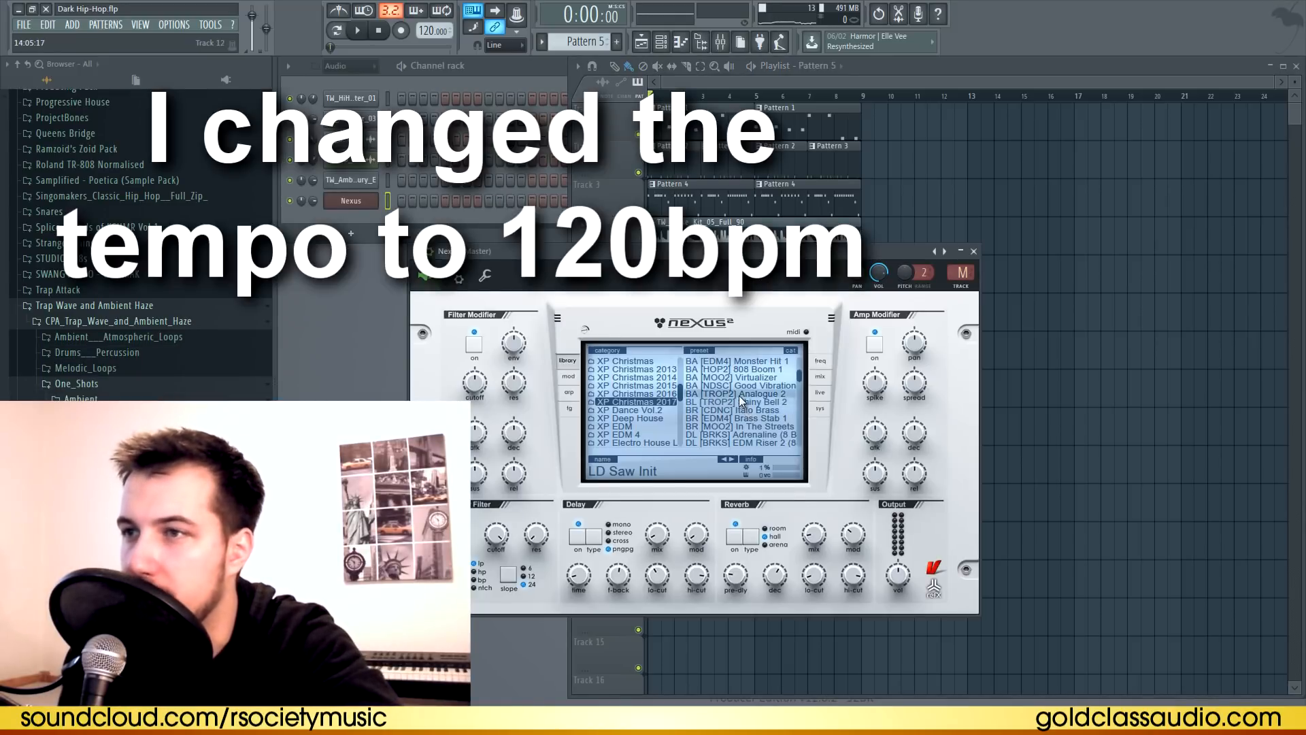
Browse the XP Christmas 2017 presets in Nexus and try Pattern 5 melody notes, adding A#5 on beat 2 and deleting the opening F#5.
scroll(741, 402, "down", 5)
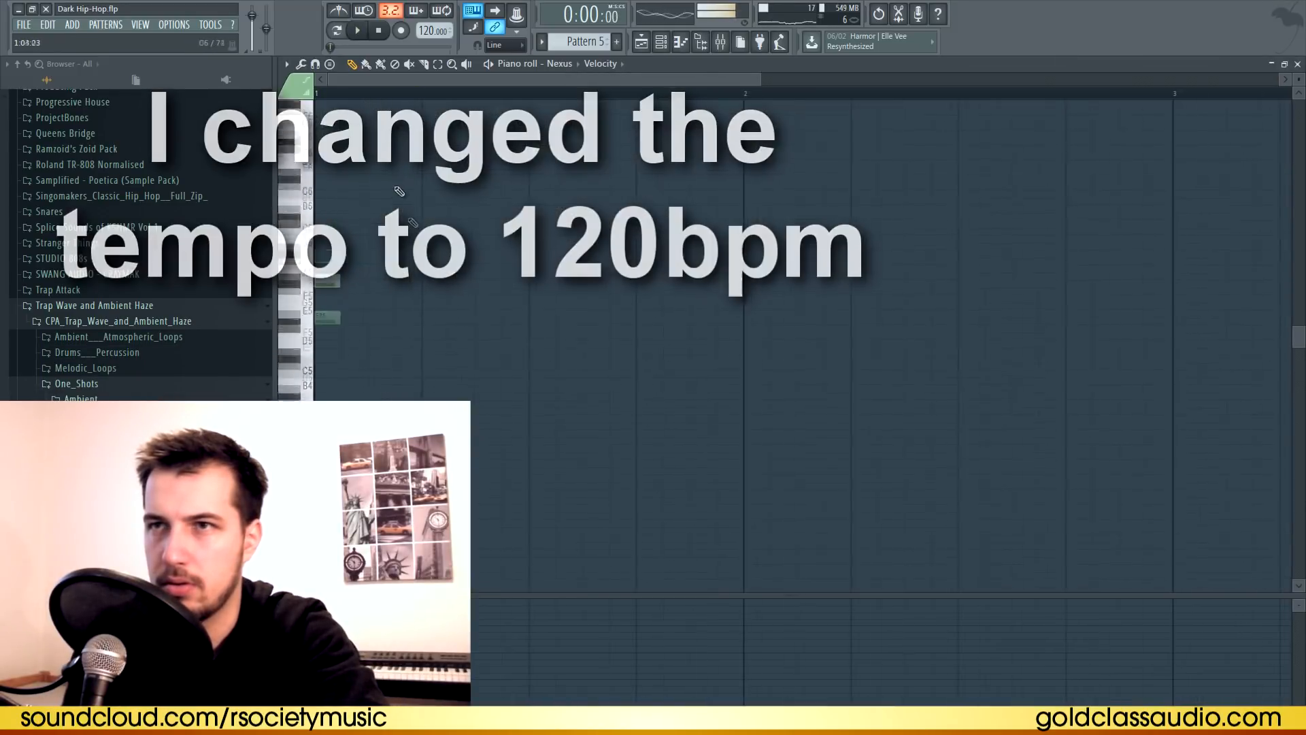
scroll(399, 192, "up", 2)
left_click(425, 285)
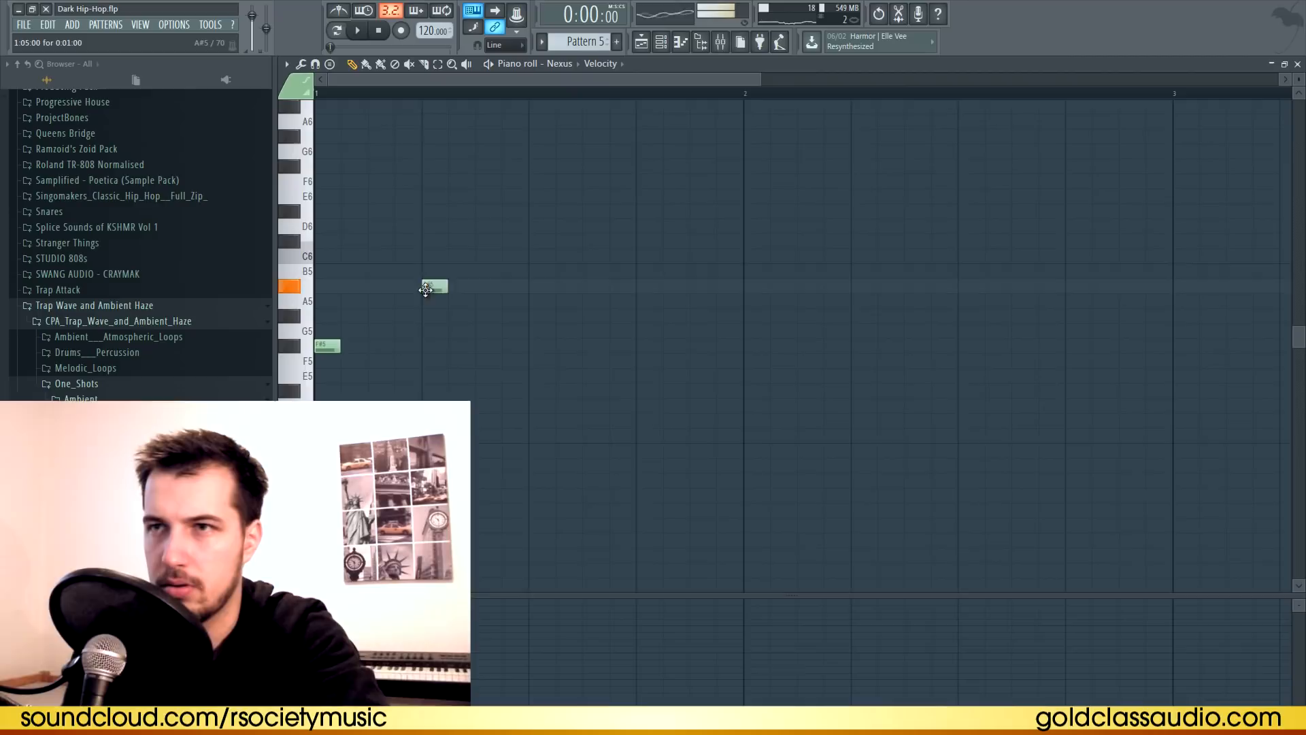
left_click(319, 362)
right_click(320, 362)
right_click(326, 346)
right_click(434, 271)
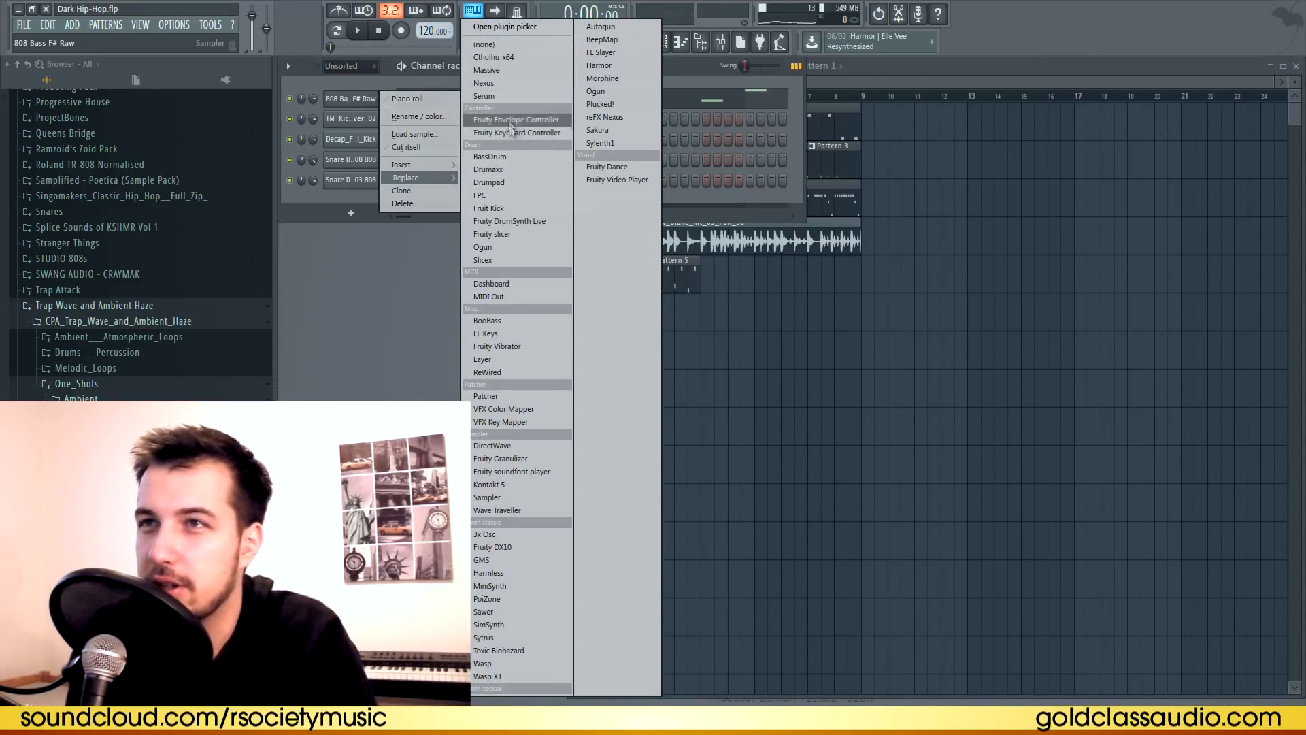
Replace the 808 Bass F# Raw channel's sampler with Serum and load the Hip-Hop Sub preset from the User folder.
left_click(502, 96)
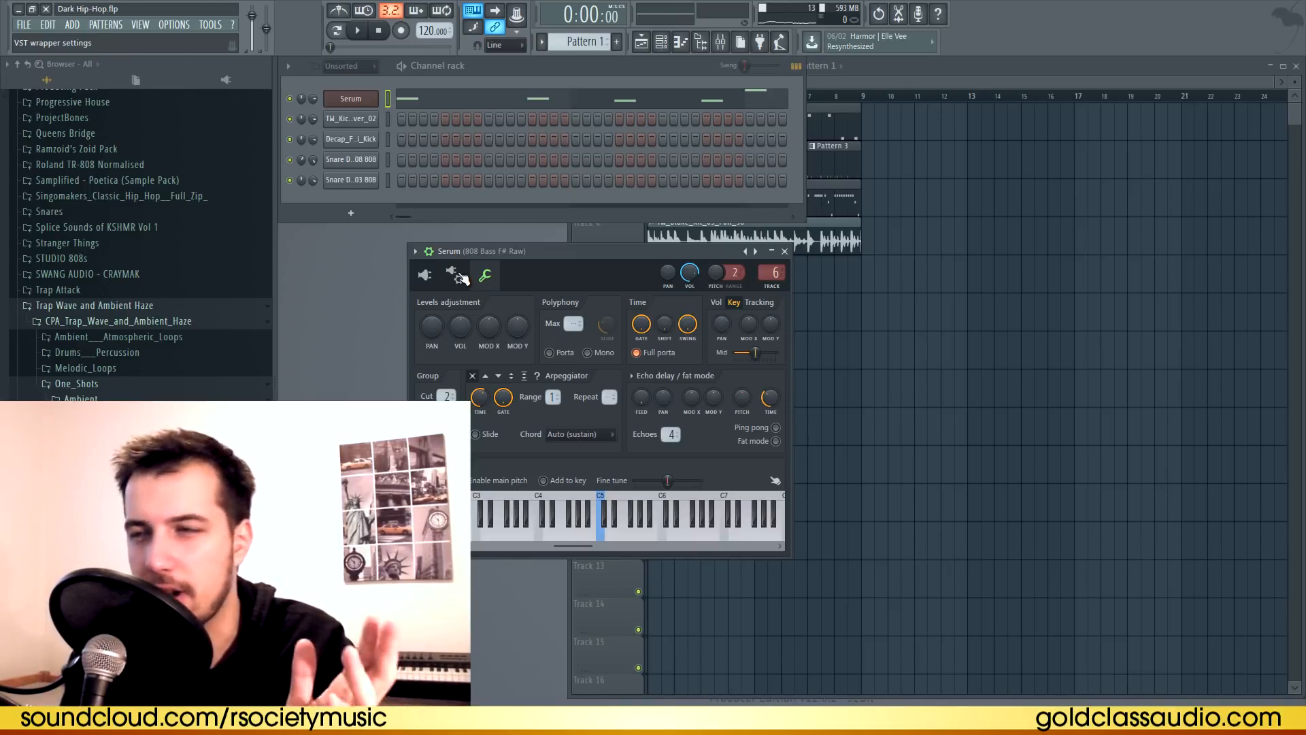
left_click(432, 275)
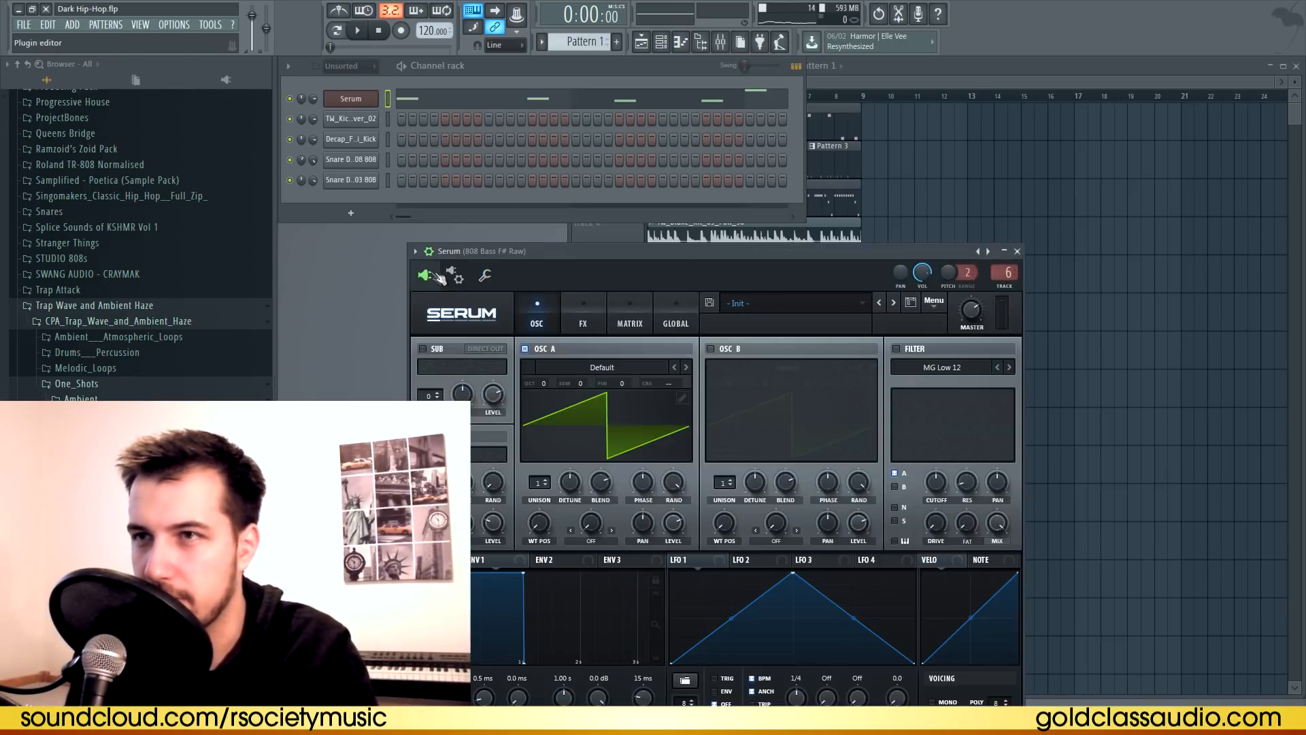
left_click(831, 253)
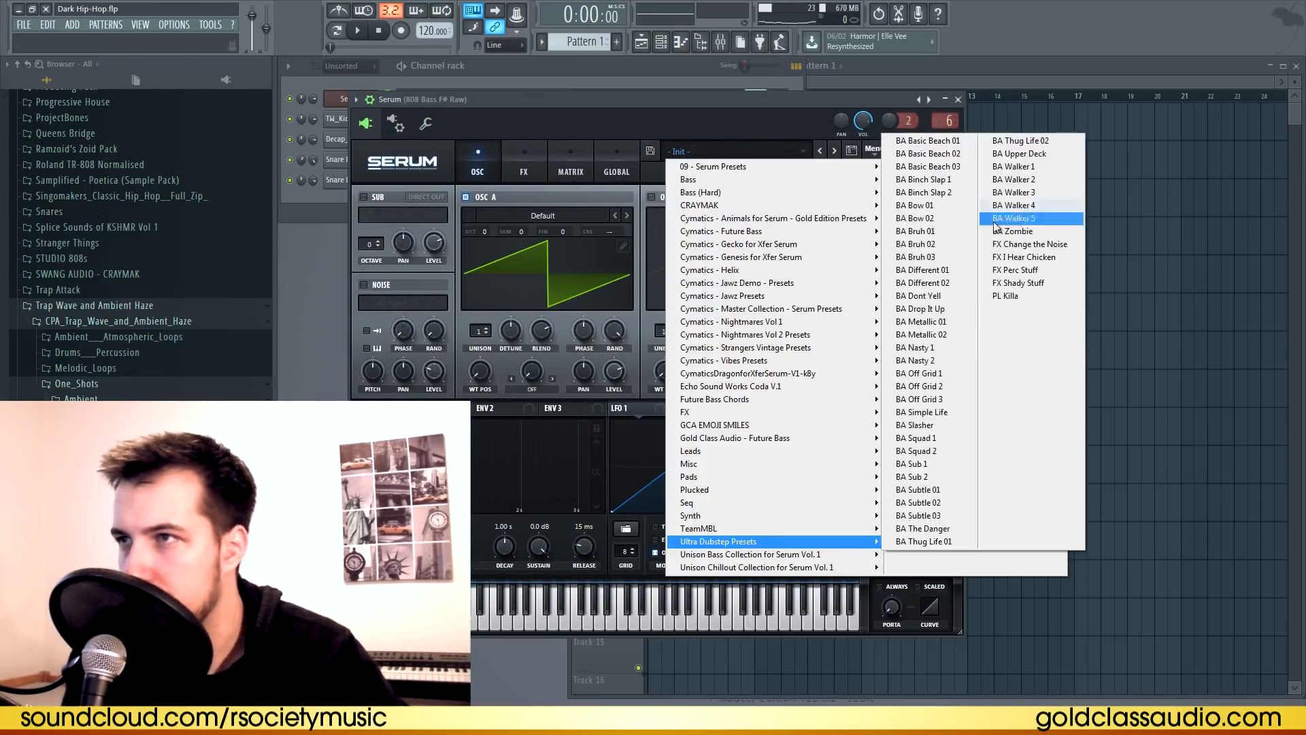
mouse_move(980, 193)
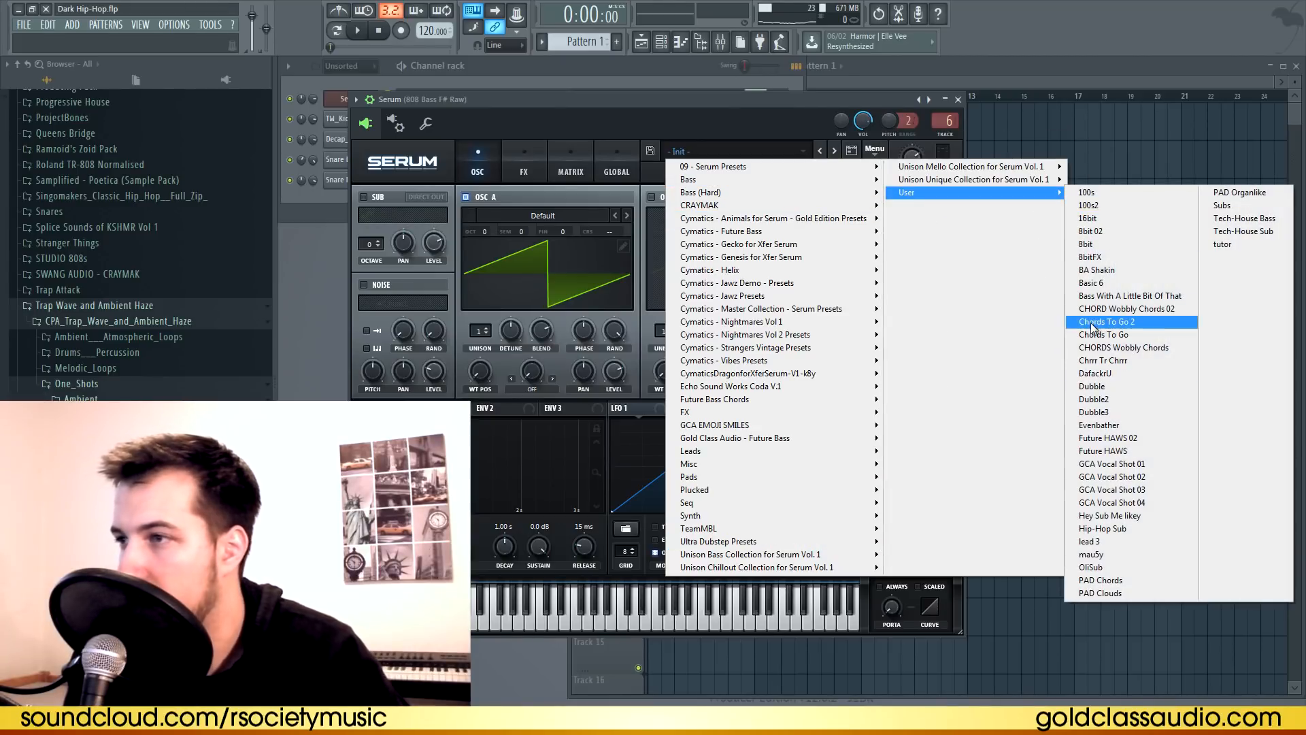
left_click(1116, 529)
Apply quick legato to the Serum bass notes in Pattern 1 and adjust Serum's high EQ band frequency.
key("F7")
left_click(301, 64)
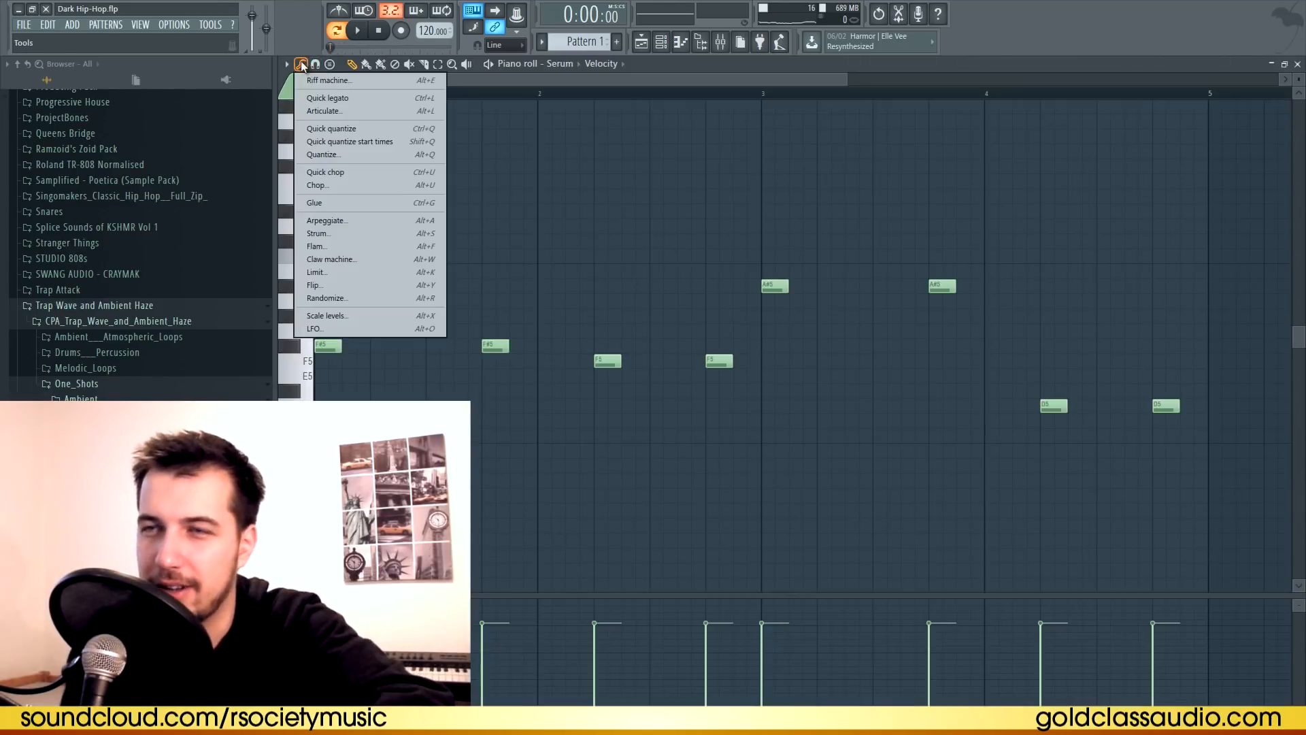
left_click(329, 99)
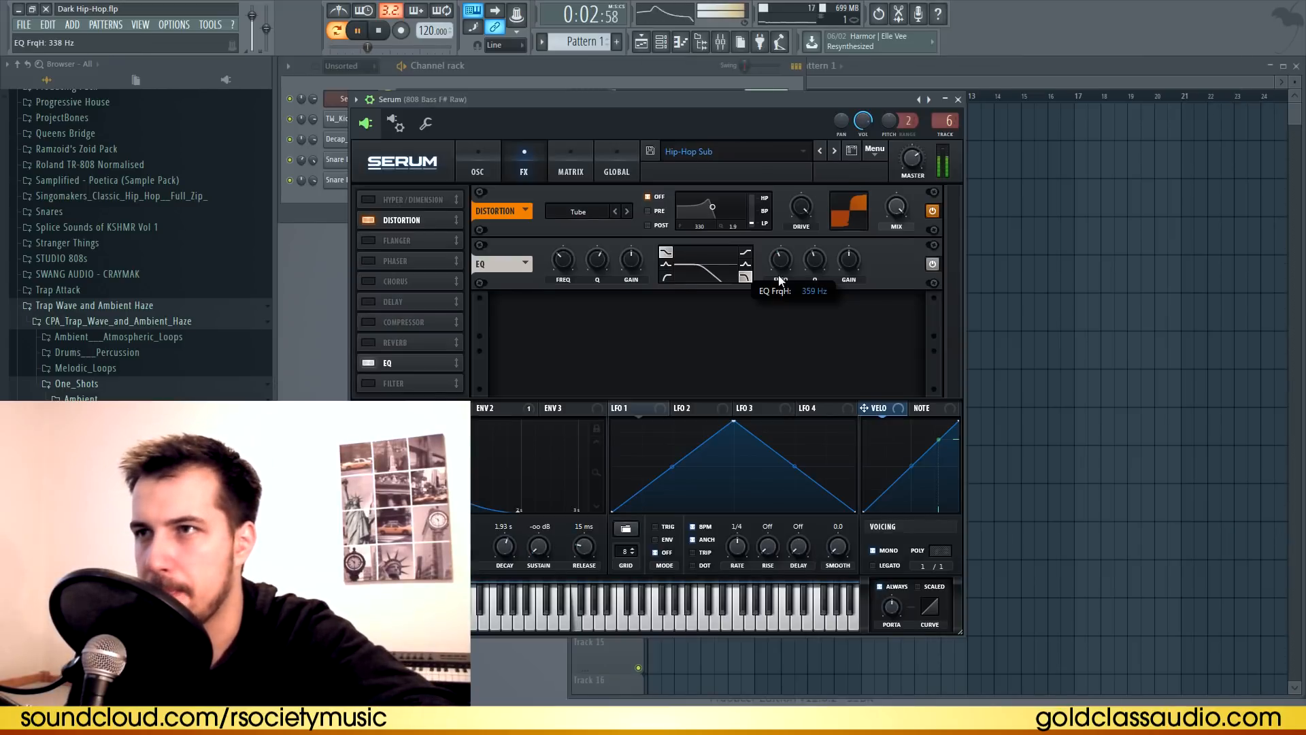
left_click(645, 64)
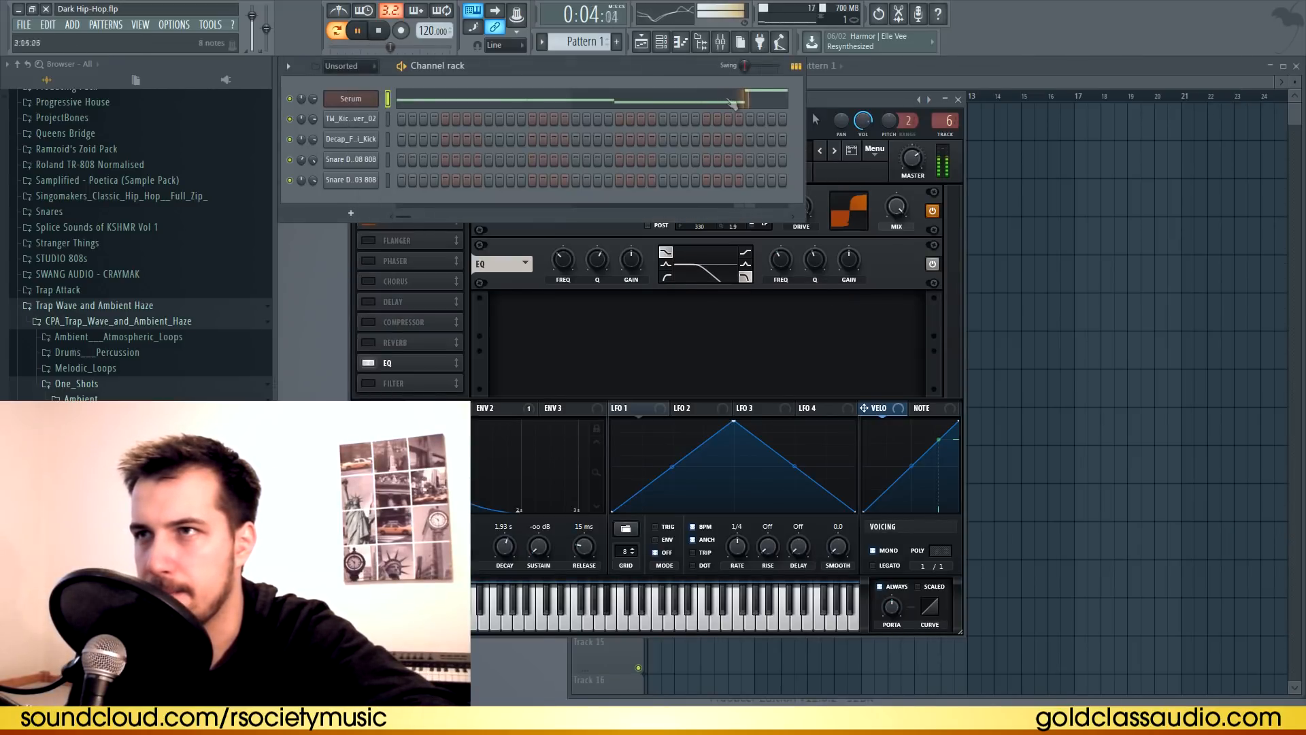
left_click(957, 101)
Clear the melody notes from Pattern 5 and check the bass notes in Pattern 1.
left_click(852, 299)
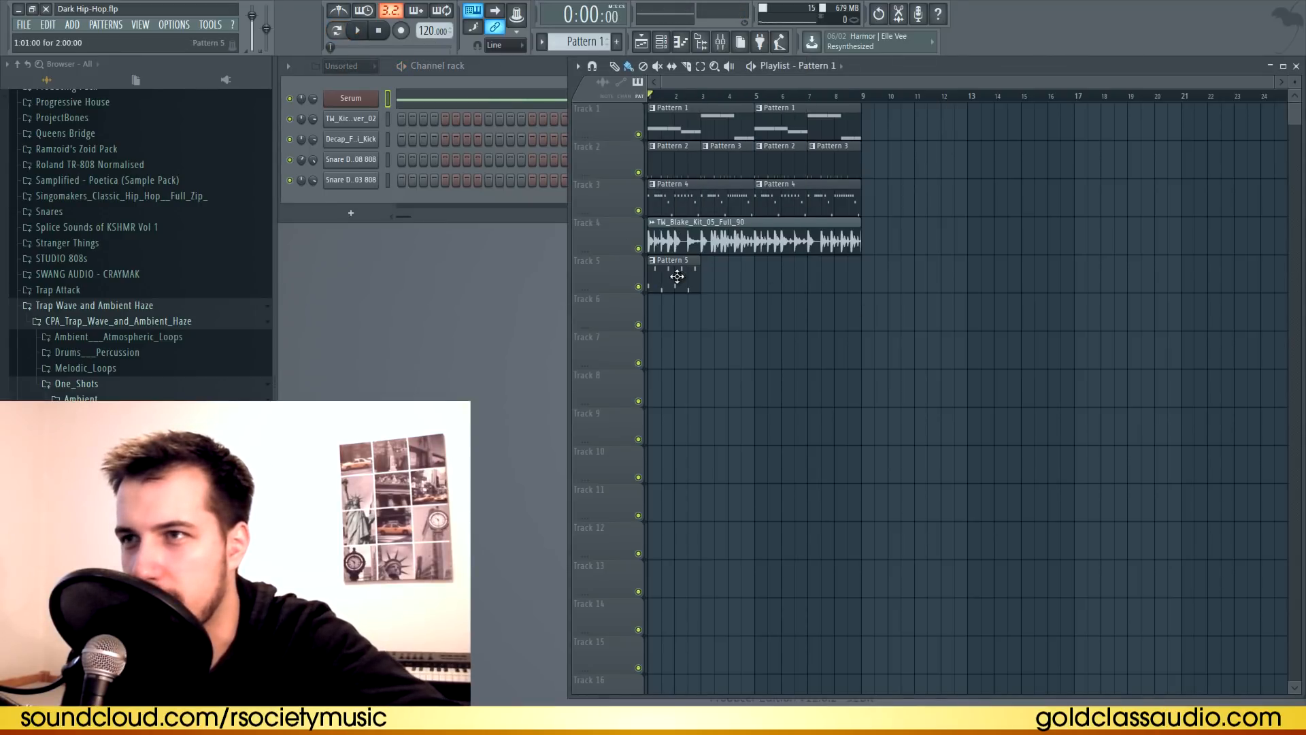
key("space")
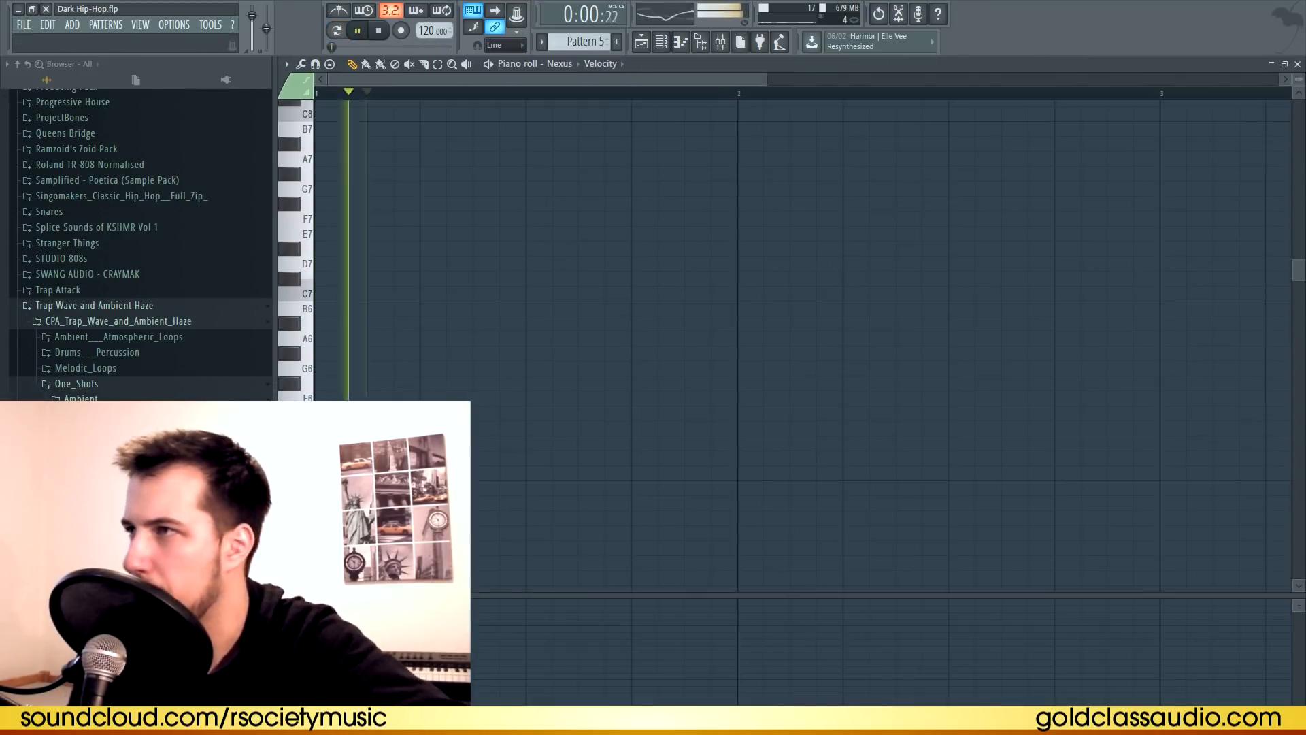
left_click(1297, 66)
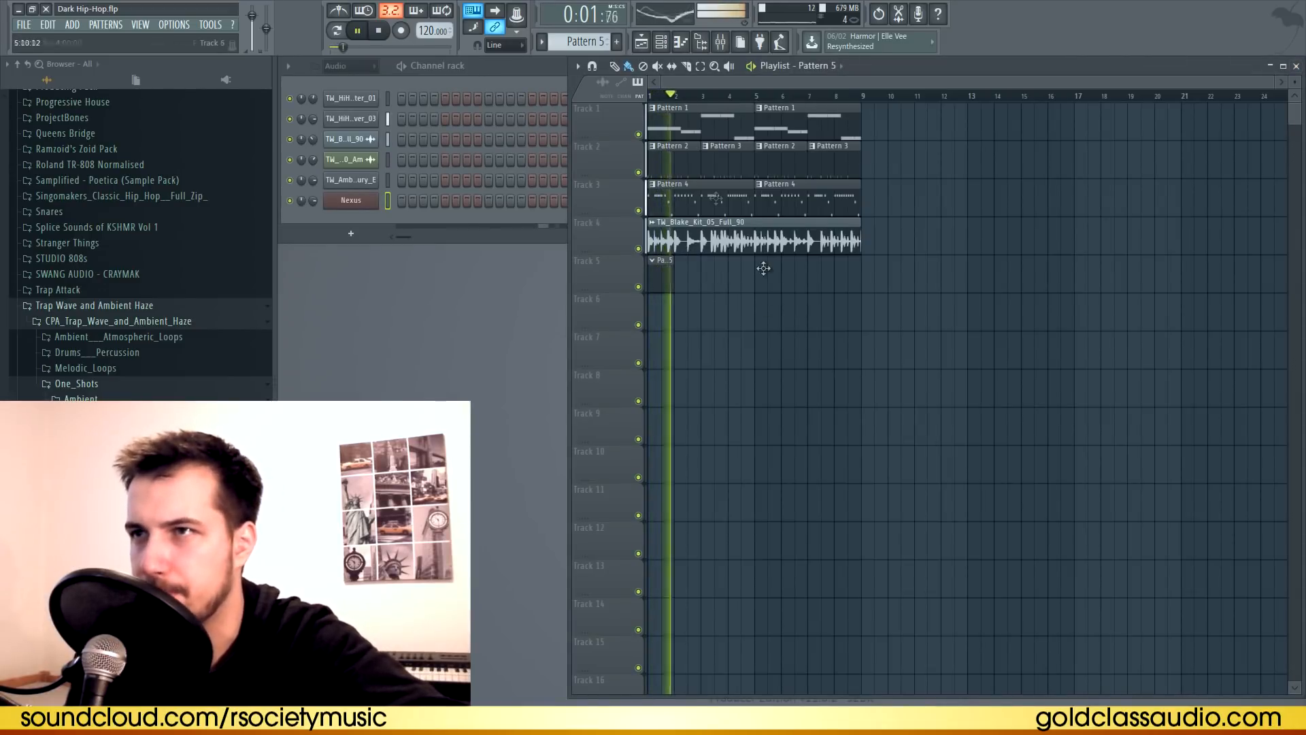
left_click(666, 124)
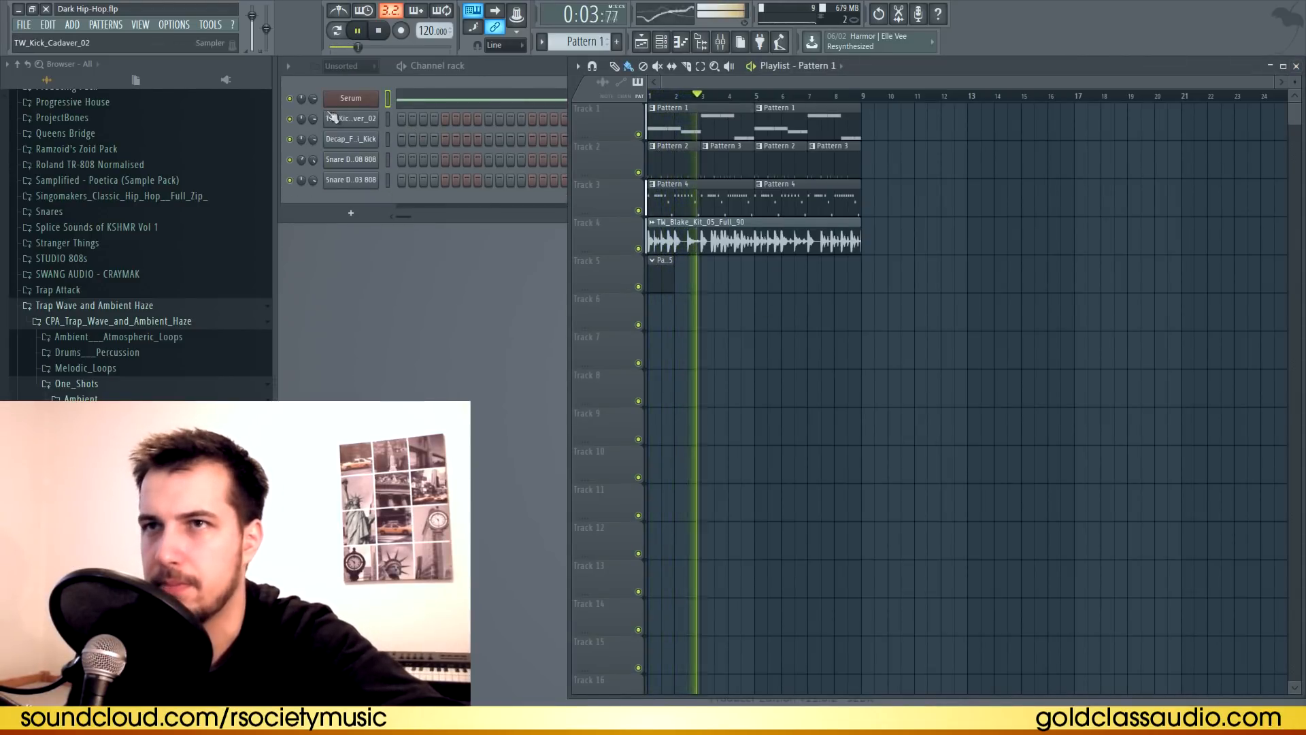
left_click(496, 101)
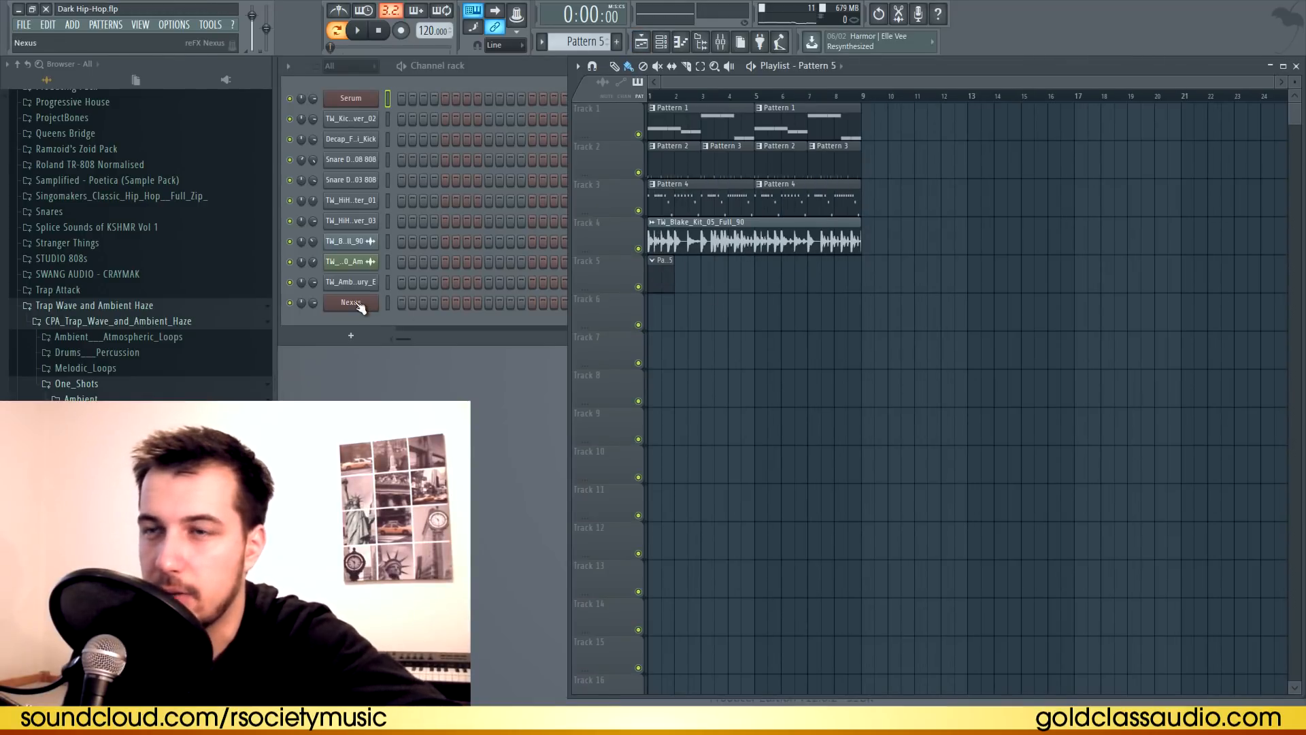
Load the PN Ballad Grand Piano preset in Nexus and start the Pattern 5 melody with F#5, F5, C#5 and A#4.
left_click(351, 303)
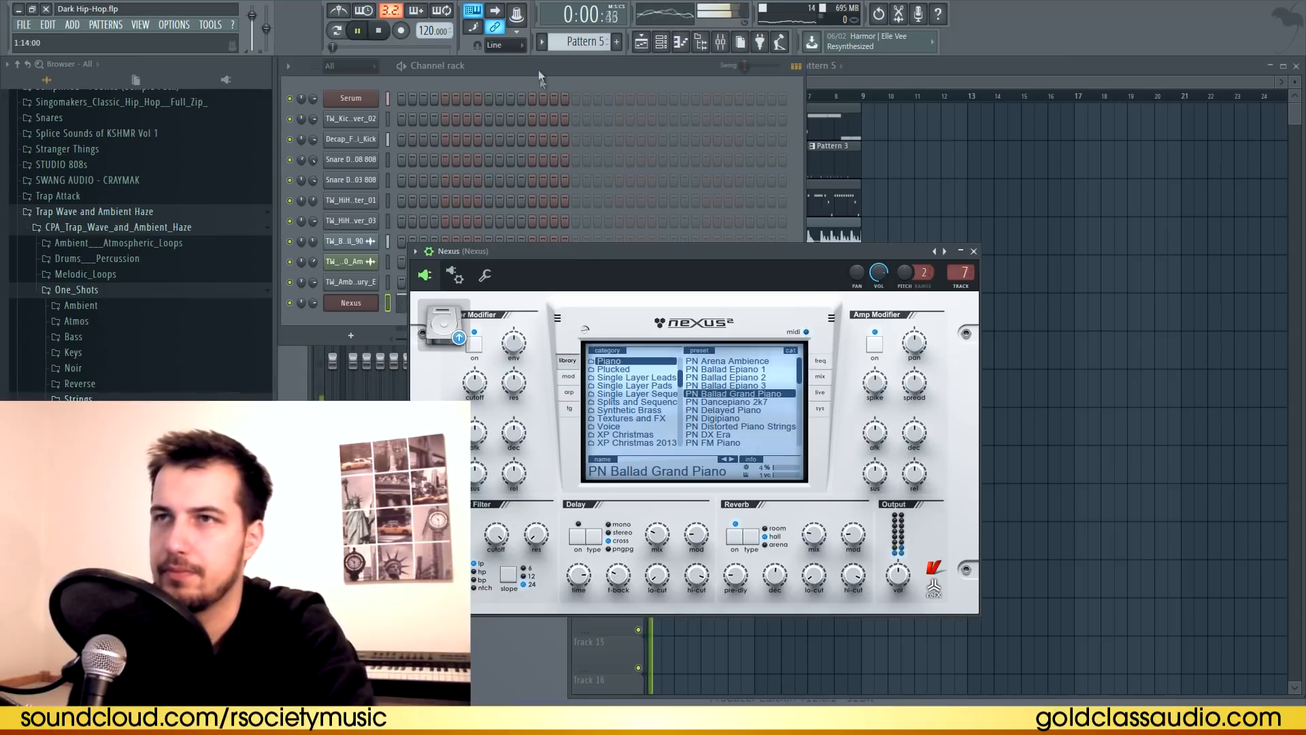
left_click(541, 76)
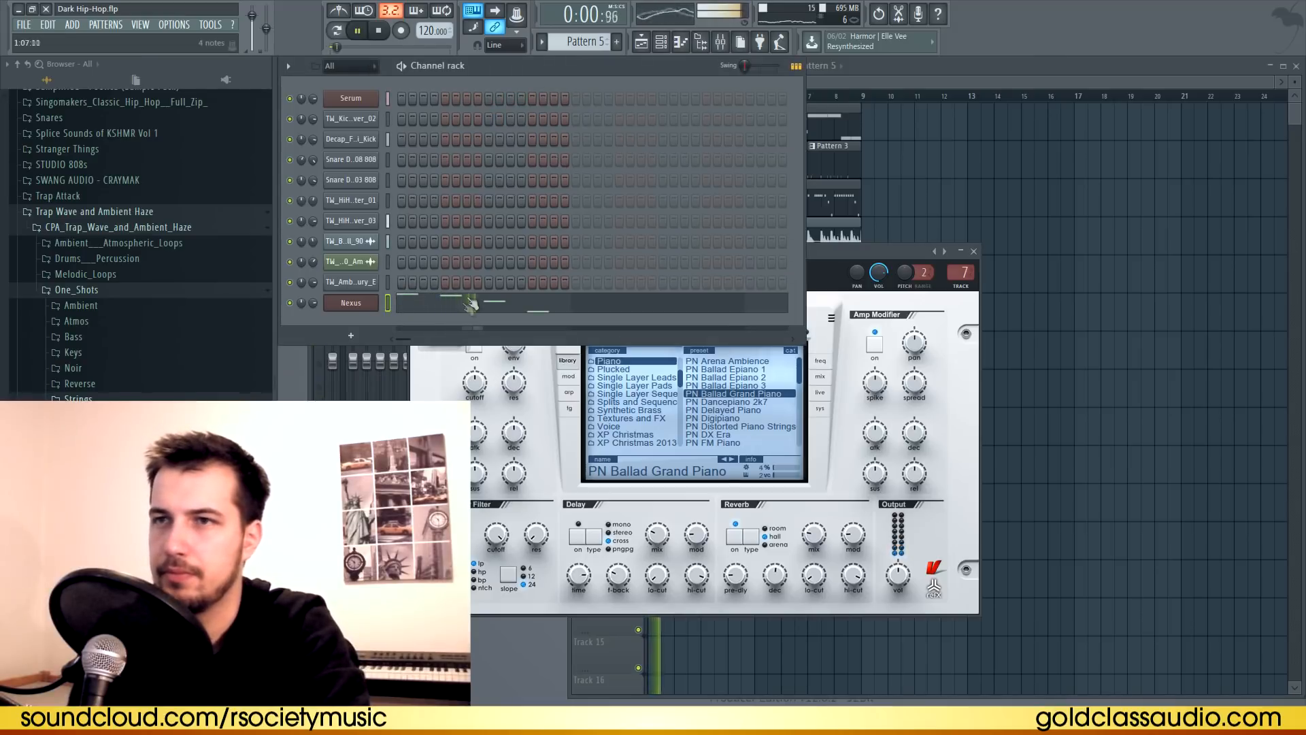
left_click(470, 303)
Space the F#5, F5, C#5 and A#4 notes one beat apart and repeat the phrase at bar 3.
key("space")
left_click_drag(857, 435, 1158, 376)
key("space")
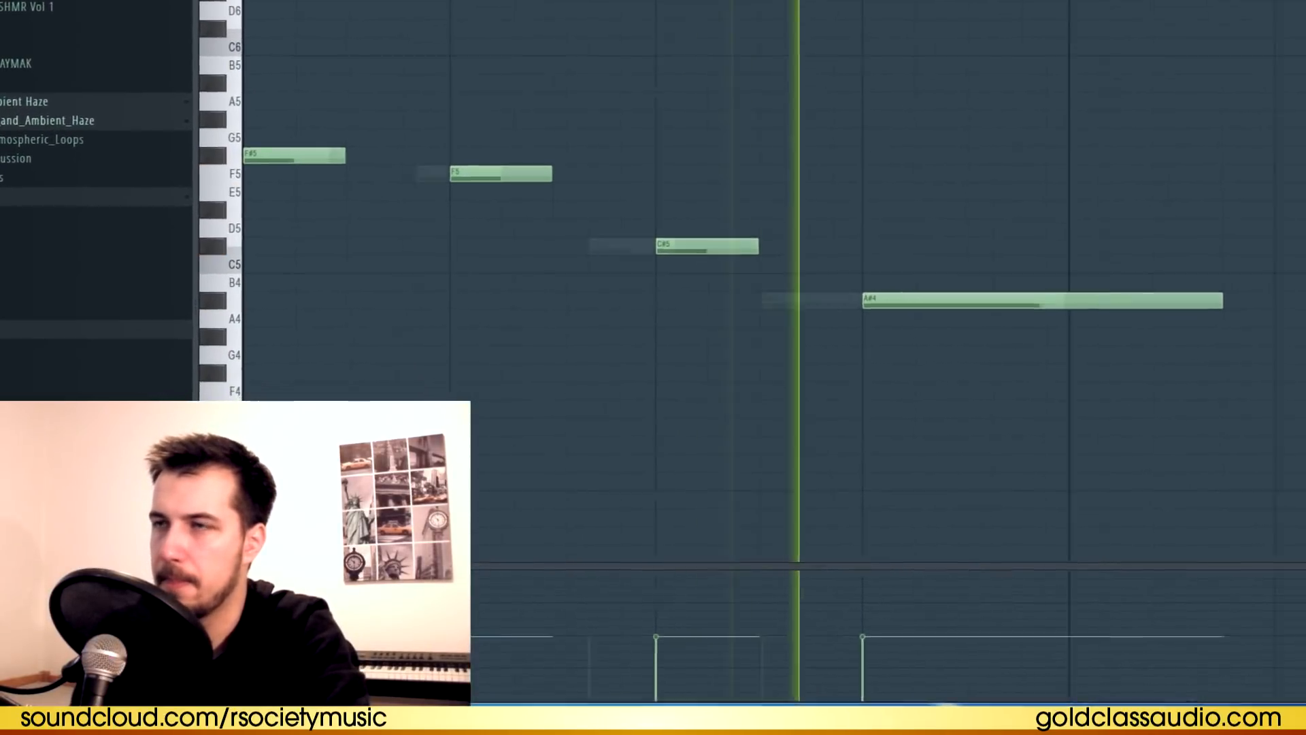
scroll(775, 281, "down", 5)
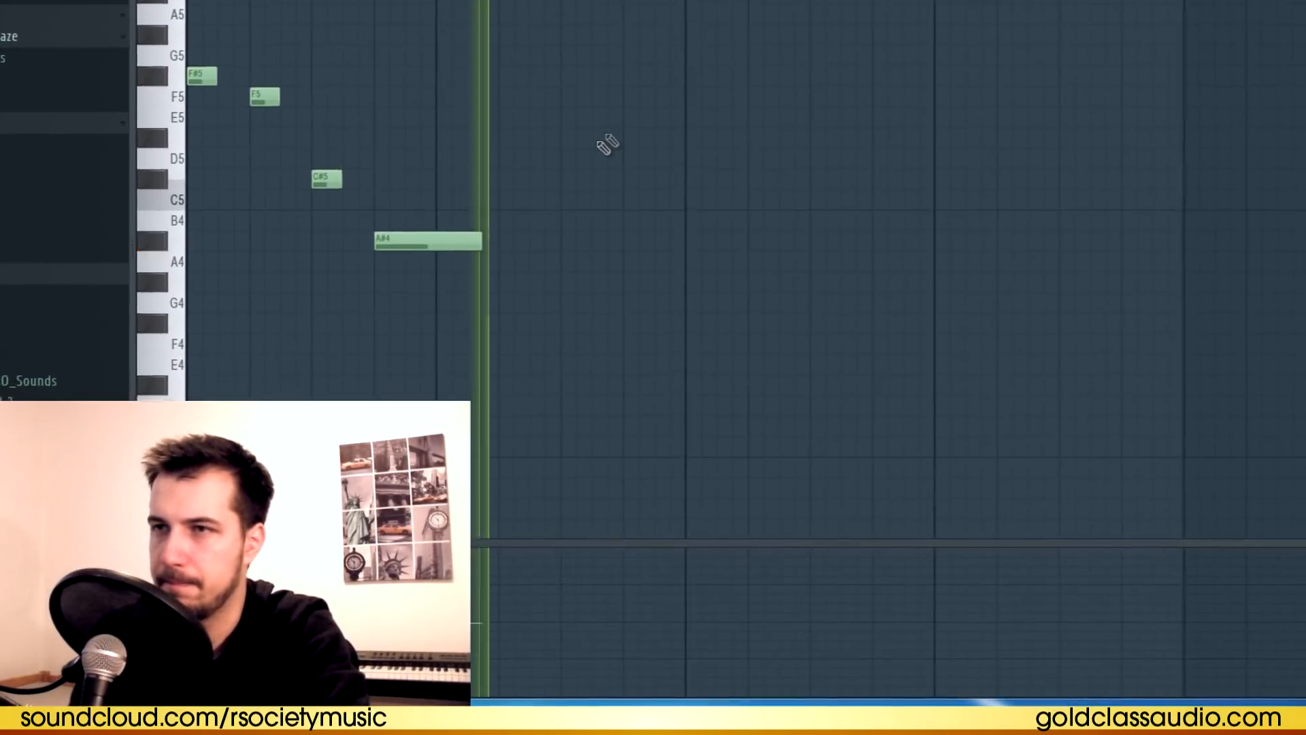
left_click_drag(545, 138, 285, 278)
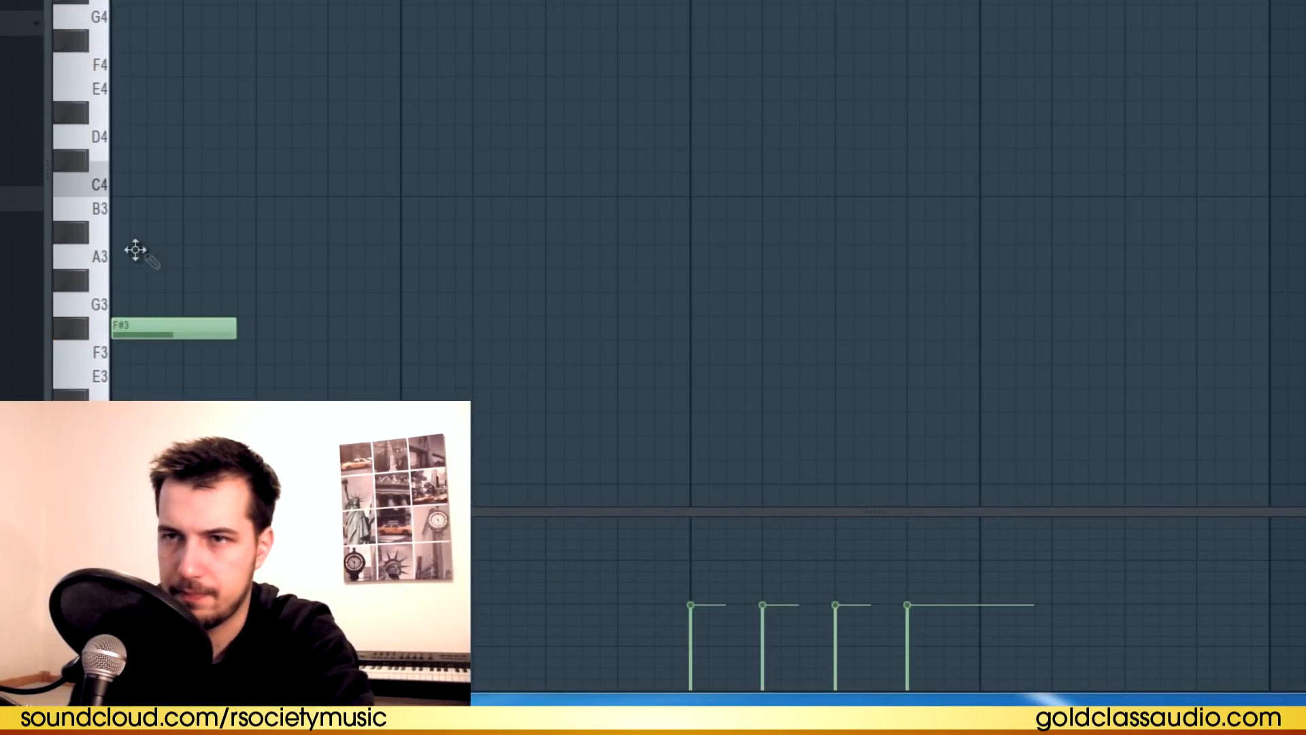
Stack A#3 and C#4 on the F#3 note at the start of Pattern 5 to form the first chord.
left_click(122, 256)
left_click(120, 237)
right_click(121, 256)
left_click_drag(129, 140, 93, 175)
left_click_drag(292, 358, 126, 153)
left_click_drag(235, 234, 669, 244)
Play the pattern and set the first chord's three notes to end at beat 2 of bar 2.
key("space")
left_click(620, 92, "ctrl")
left_click_drag(667, 102, 521, 424)
key("space")
key("space")
left_click_drag(630, 329, 467, 330)
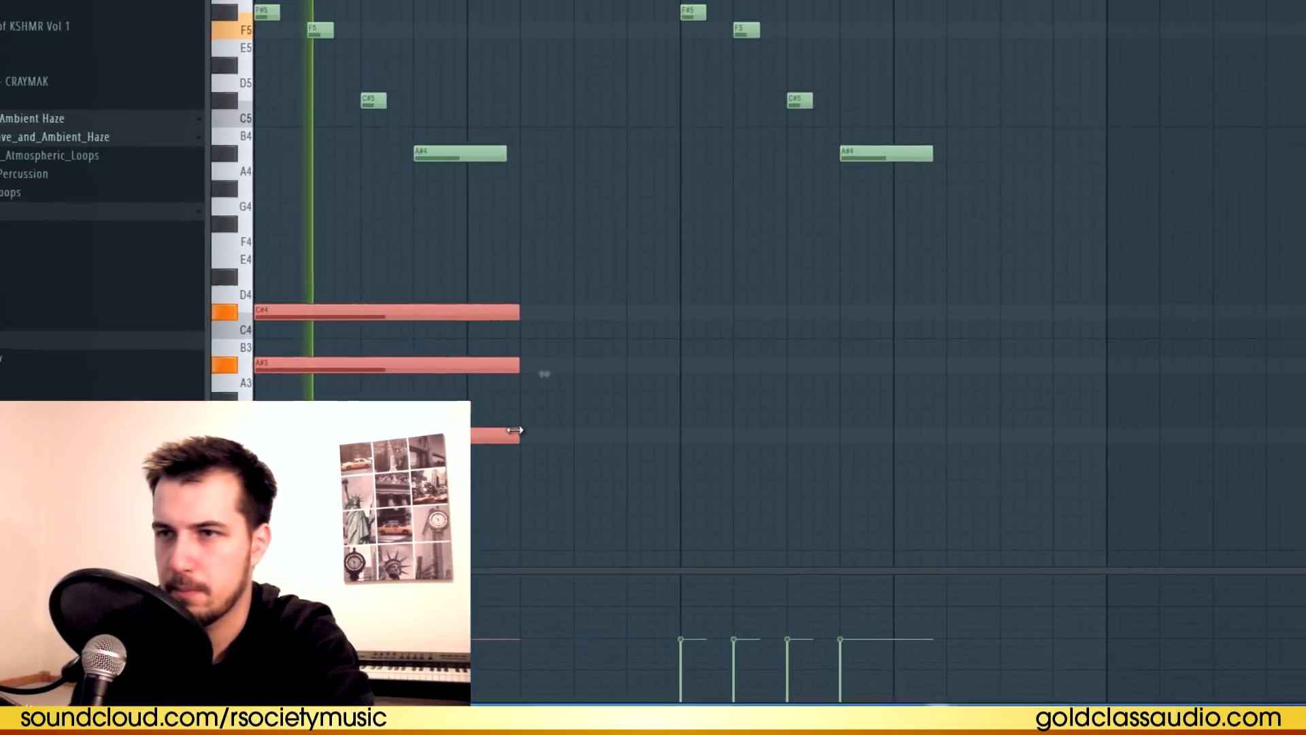
key("space")
left_click(538, 313, "ctrl")
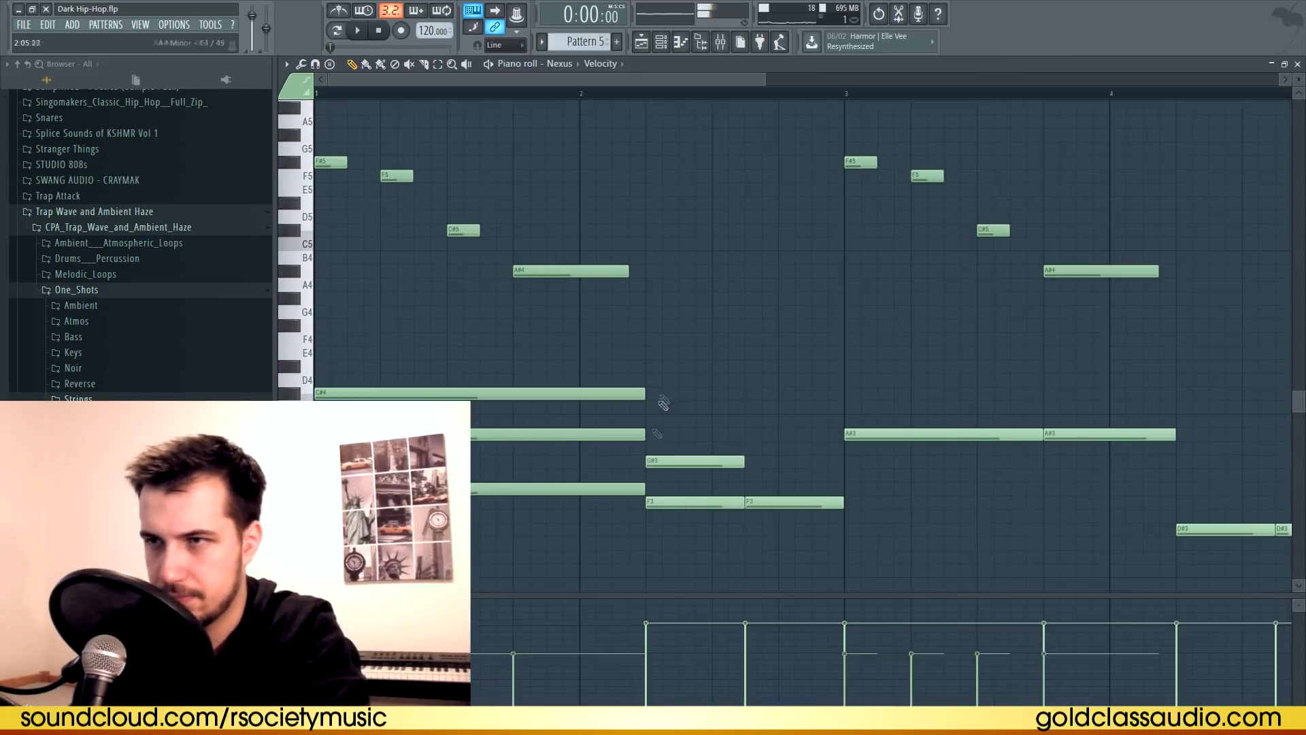
Build an F3, G#3 and C4 chord from beat 2 of bar 2, extending it to bar 3.
left_click(662, 404)
key("space")
right_click(787, 507)
left_click_drag(788, 534, 657, 394, "ctrl")
left_click_drag(741, 503, 845, 507)
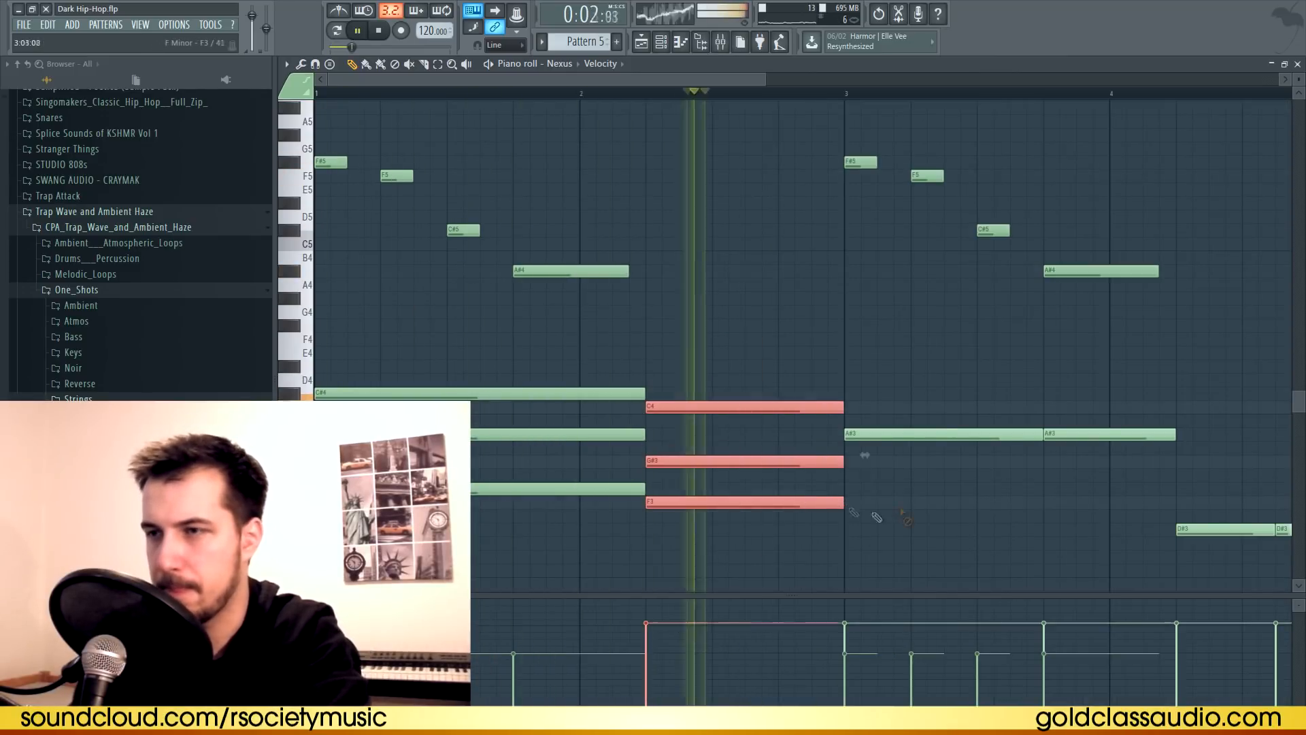
left_click(864, 454, "ctrl")
Build an A#3, C#4 and F4 chord from bar 3 and extend it to beat 2 of bar 4.
key("space")
left_click(849, 389)
left_click(849, 339)
right_click(1109, 434)
left_click_drag(953, 453, 857, 326, "ctrl")
left_click_drag(1041, 393, 1175, 393)
Build a D#3, F#3 and A#3 chord at beat 2 of bar 4 and extend it to bar 5.
left_click(1190, 541)
left_click_drag(1191, 532, 1177, 485)
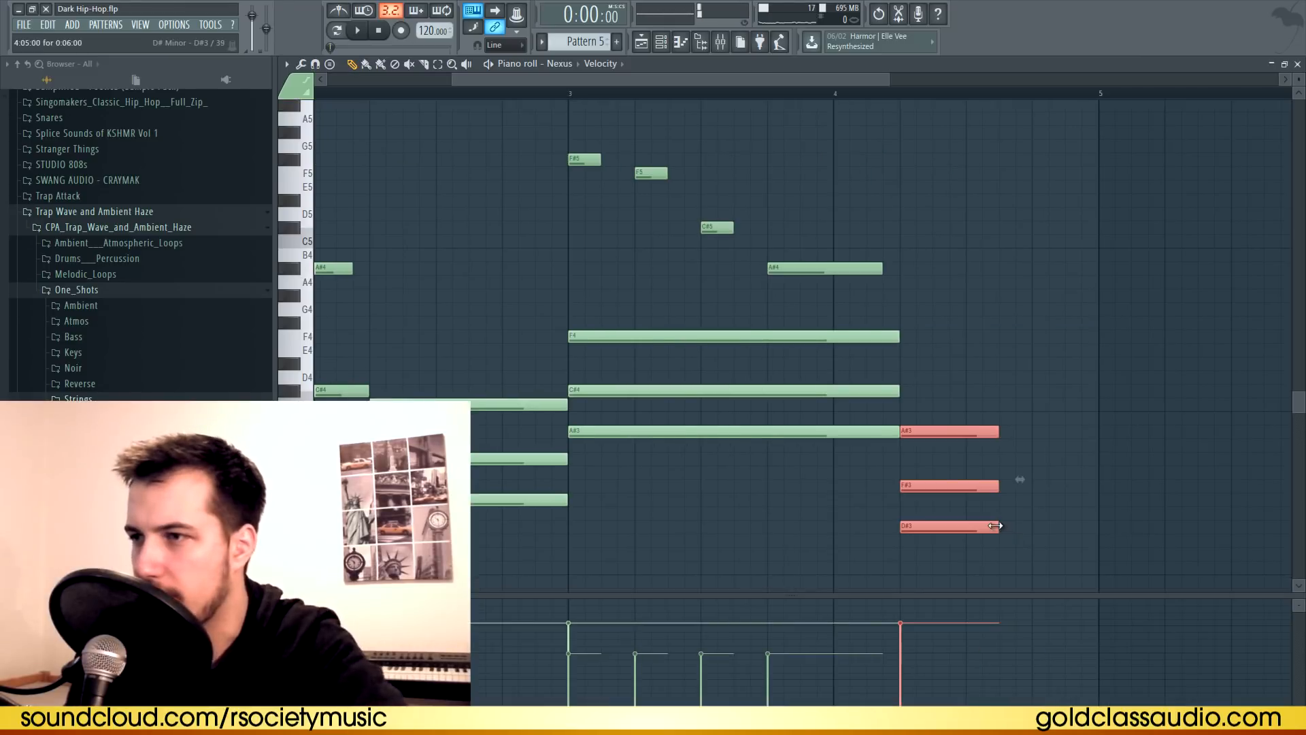
left_click_drag(998, 527, 1084, 527)
Play Pattern 5 and raise the melody, the second chord's G#3 and the last chord's F#3 by one octave.
left_click_drag(705, 80, 581, 114)
key("space")
left_click(653, 191, "ctrl")
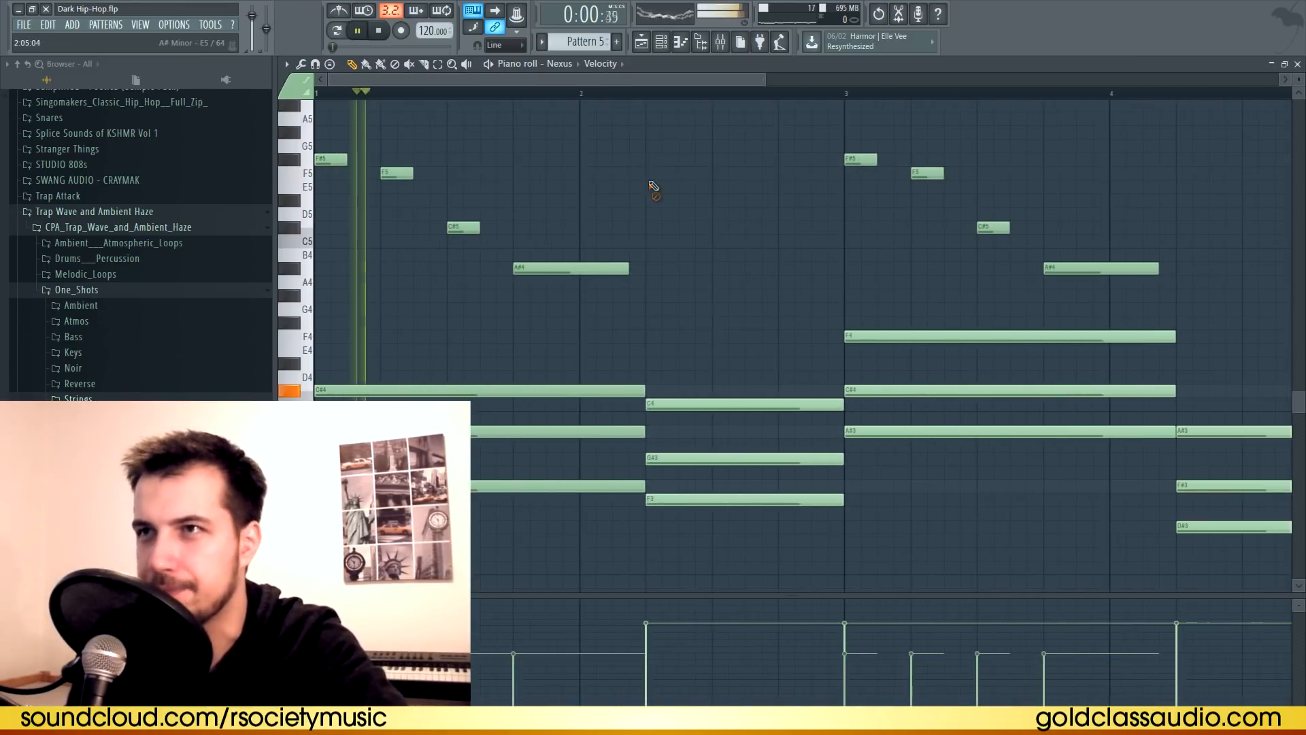
scroll(612, 99, "down", 2)
scroll(615, 102, "down", 4)
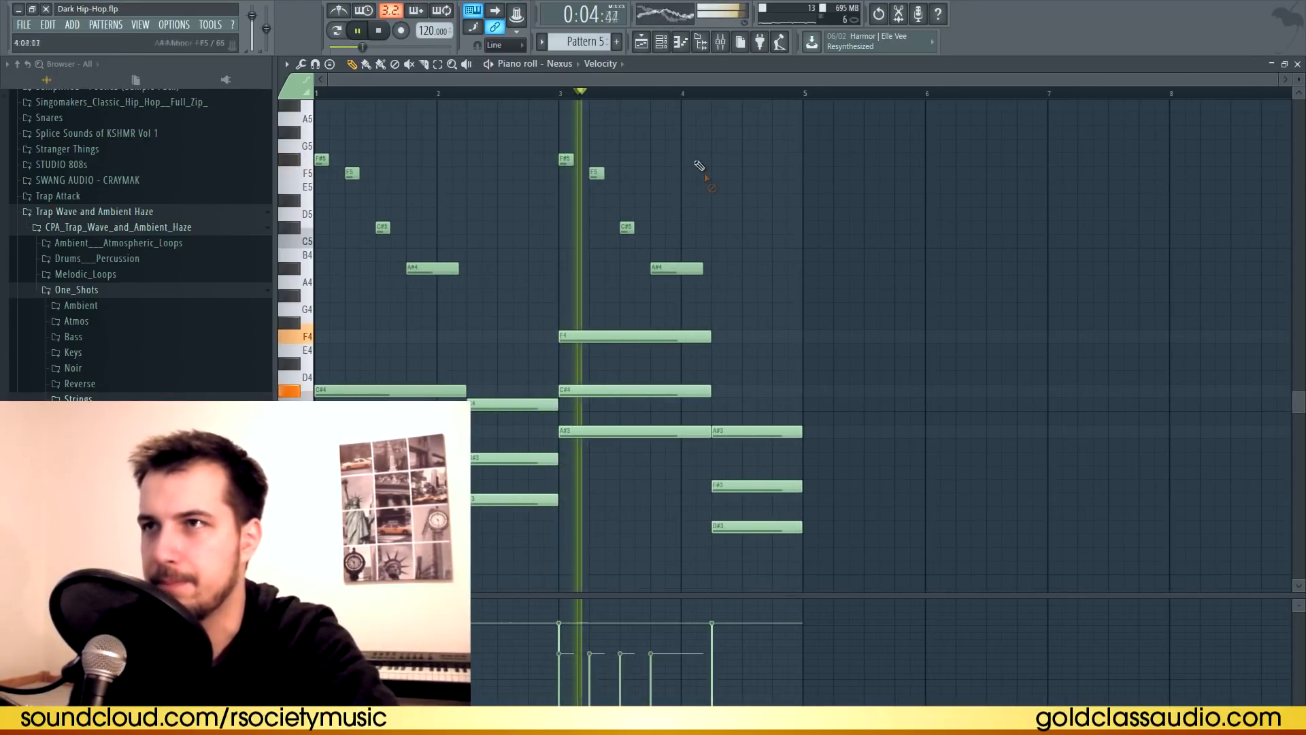
scroll(660, 100, "up", 2)
scroll(661, 99, "down", 1)
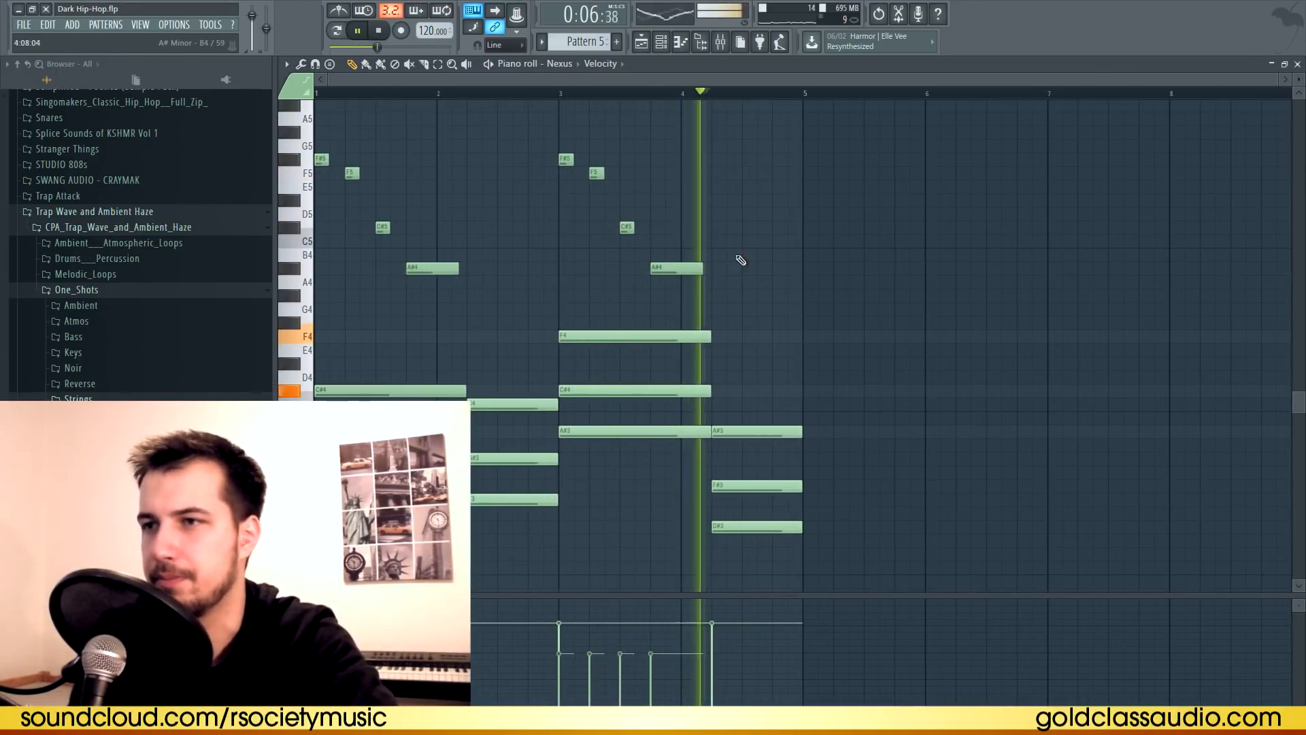
left_click_drag(692, 286, 675, 477)
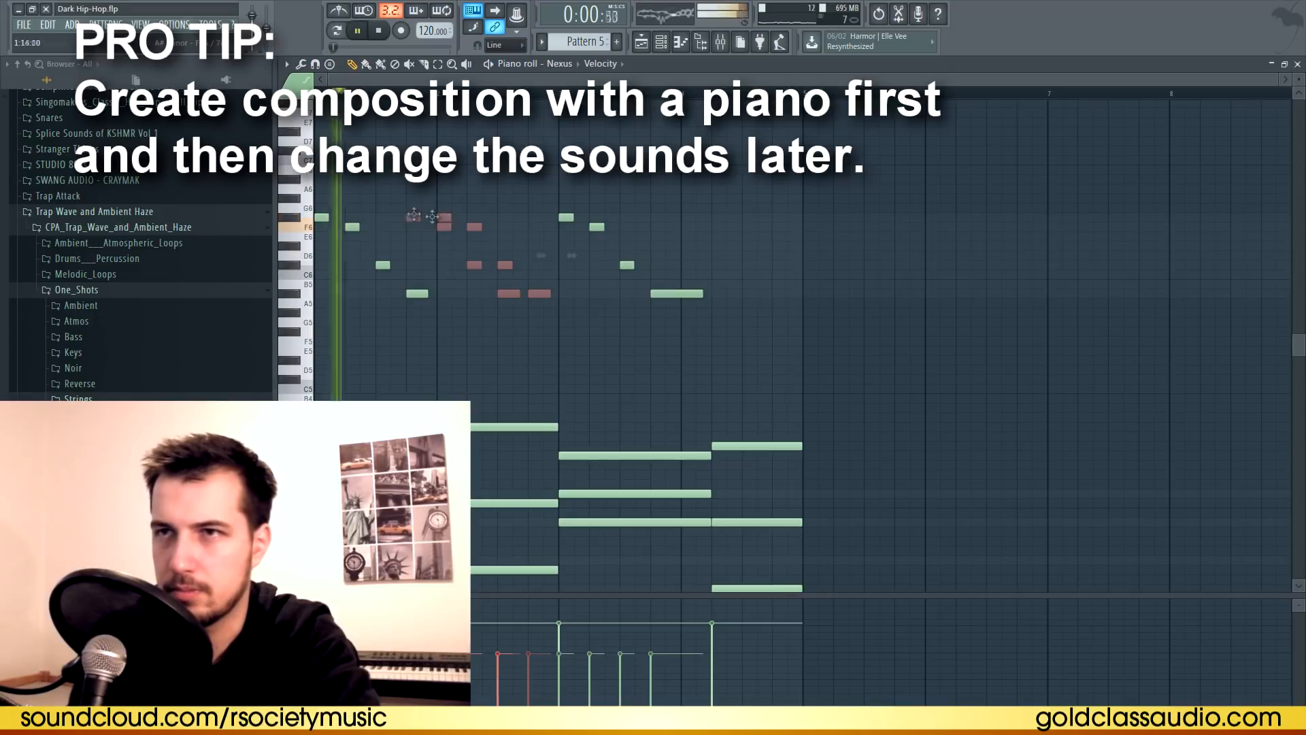
Add F6 after C#6 in bar 1 and F#6 and A#5 at the start of bar 2, checking the melody by playback.
key("space")
left_click(394, 226)
key("space")
key("space")
left_click(442, 217)
left_click(468, 293)
key("space")
Add C#6 and F6 to the melody in bar 2 and quantize the selected melody notes.
mouse_move(469, 293)
left_mouse_down()
mouse_move(453, 296)
mouse_move(485, 265)
left_mouse_up()
key("space")
left_click(471, 227)
left_click_drag(502, 204, 451, 326)
key("ctrl+q")
left_click(524, 277, "ctrl")
Complete the bar 2 melody run with G#6, F#6, F6 and C#6 and play it back.
key("space")
key("space")
left_click(501, 199)
left_click(514, 216)
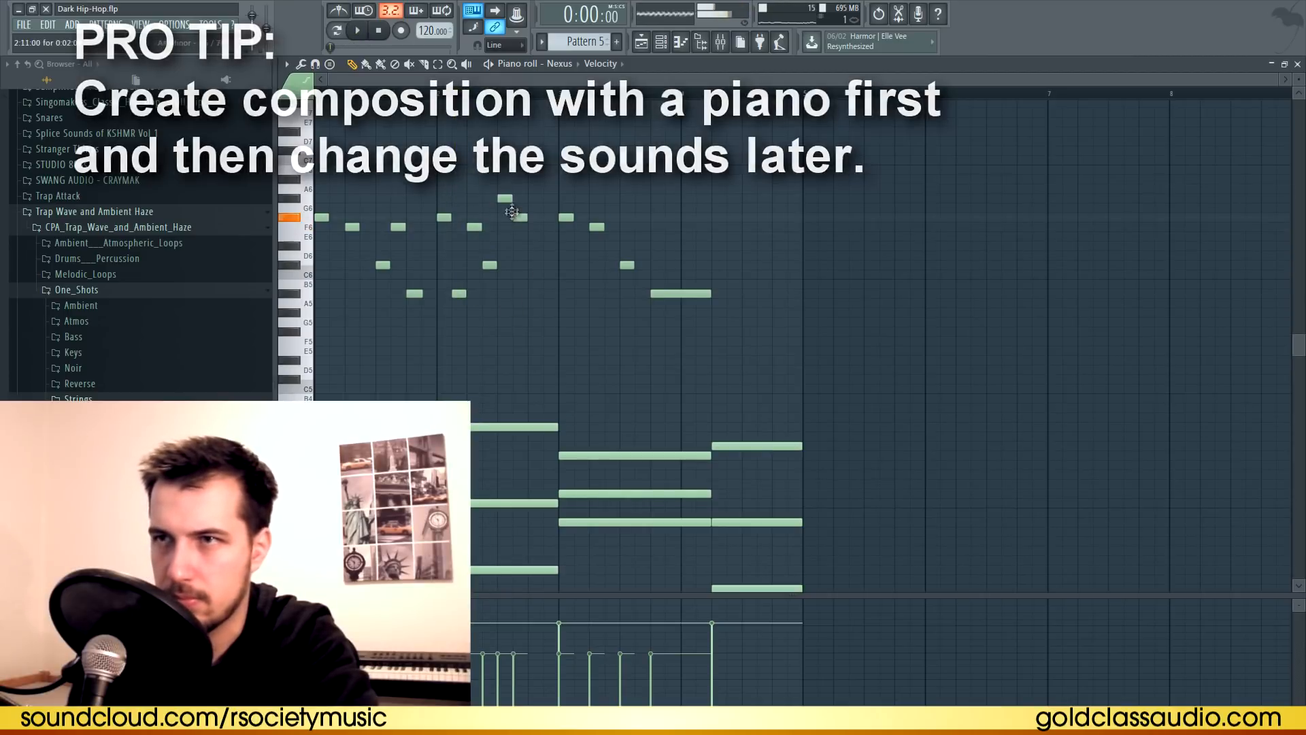
left_click(533, 227)
left_click(548, 264)
key("space")
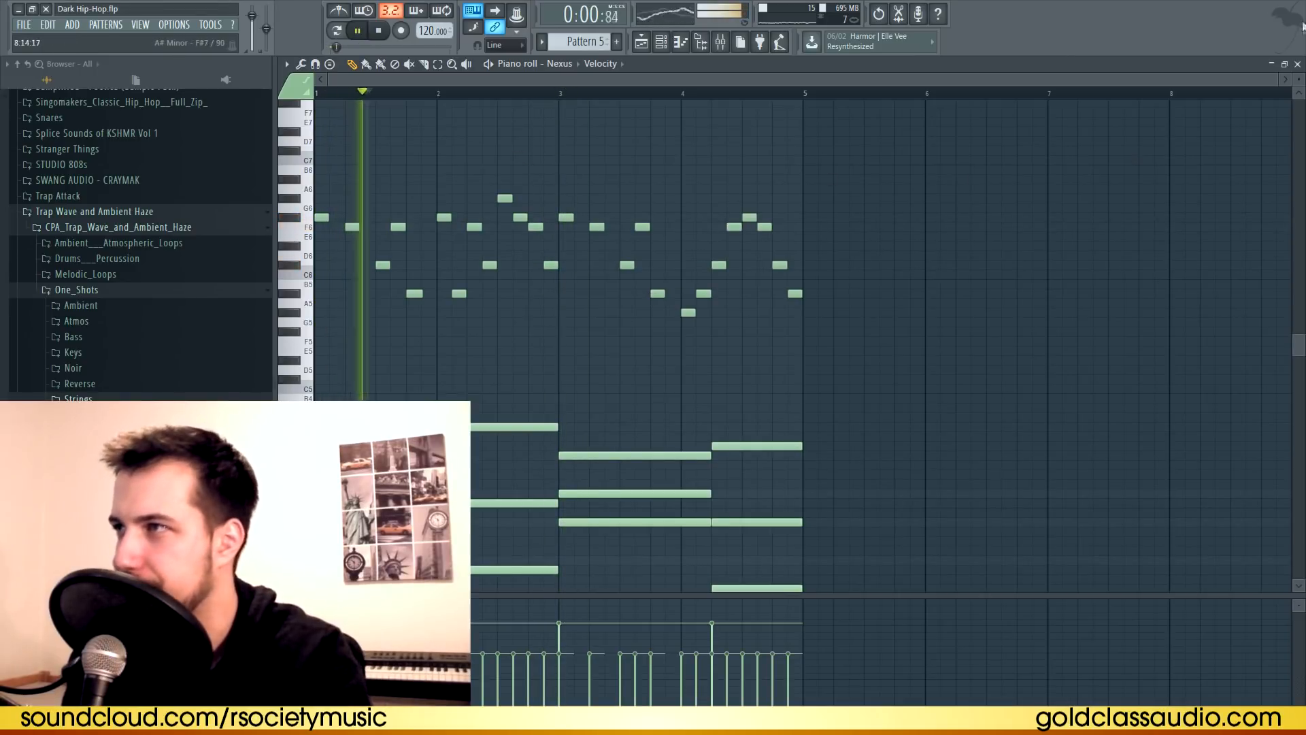
Replace the short Pattern 5 clip on playlist track 5 with full clips at bars 1 and 5 and play the arrangement.
left_click(1298, 64)
right_click(697, 290)
left_click_drag(656, 280, 803, 340)
right_click(839, 343)
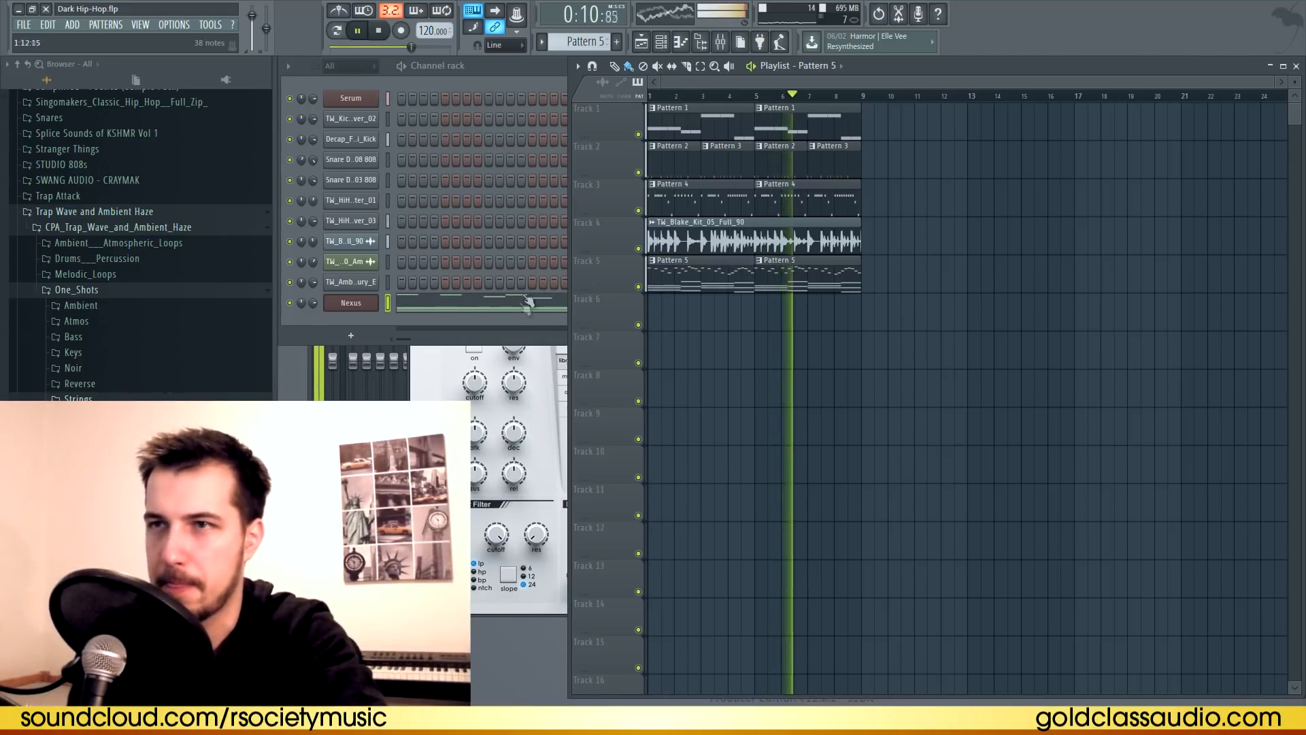
key("space")
Select the Pattern 5 melody notes, create Pattern 6 and set up a cloned Nexus channel with the PN Ballad Grand Piano sound.
left_click(529, 300)
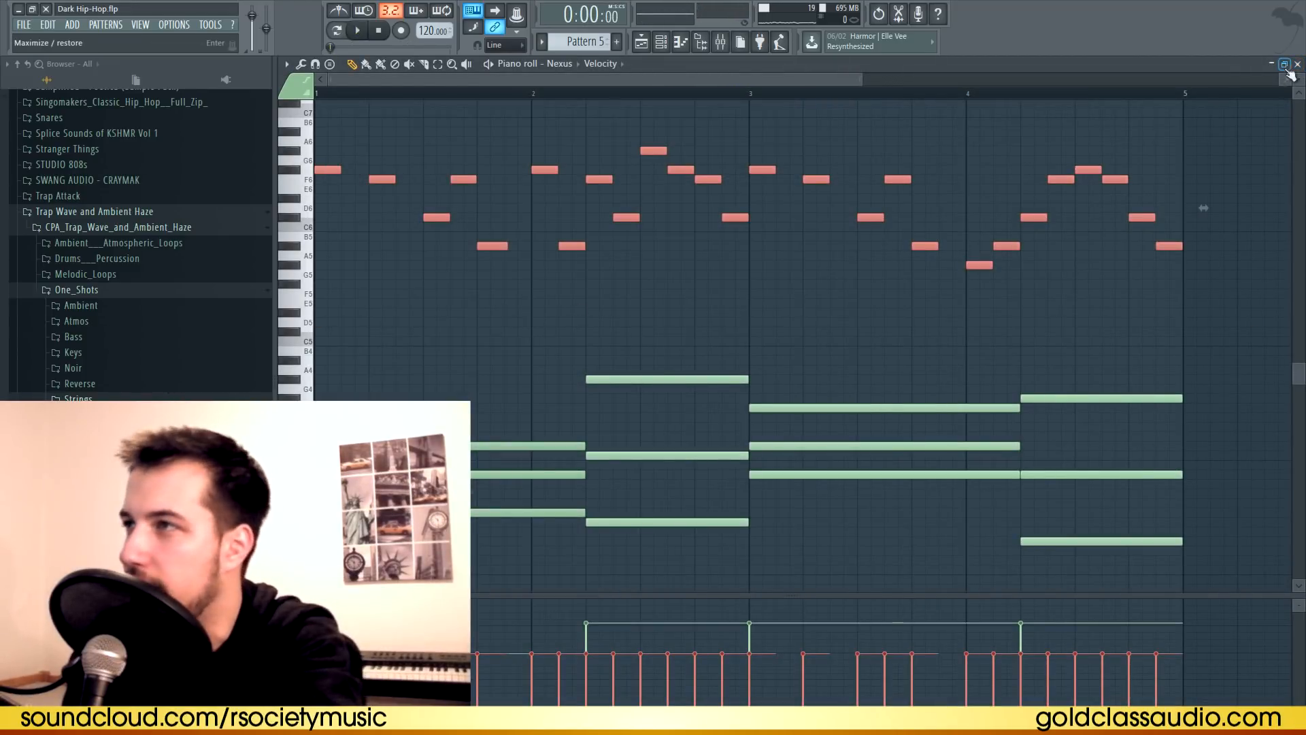
left_click(1298, 64)
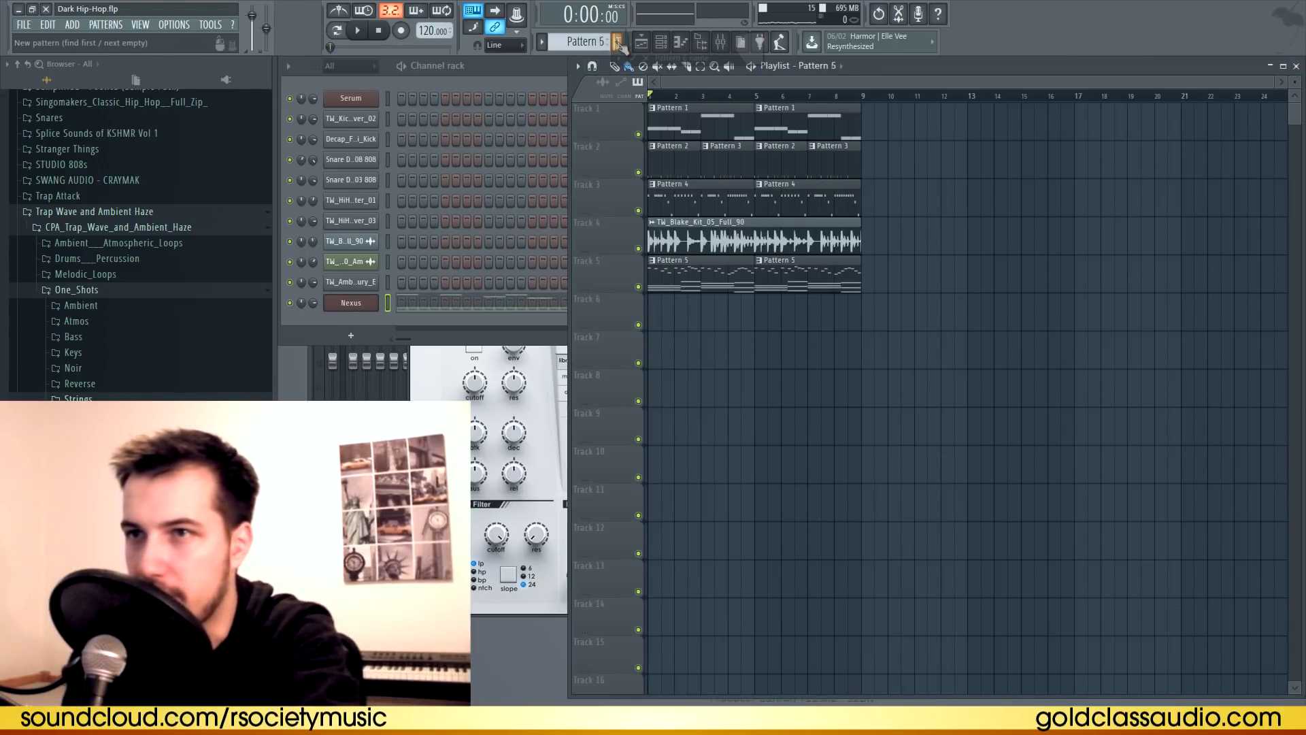
left_click(618, 43)
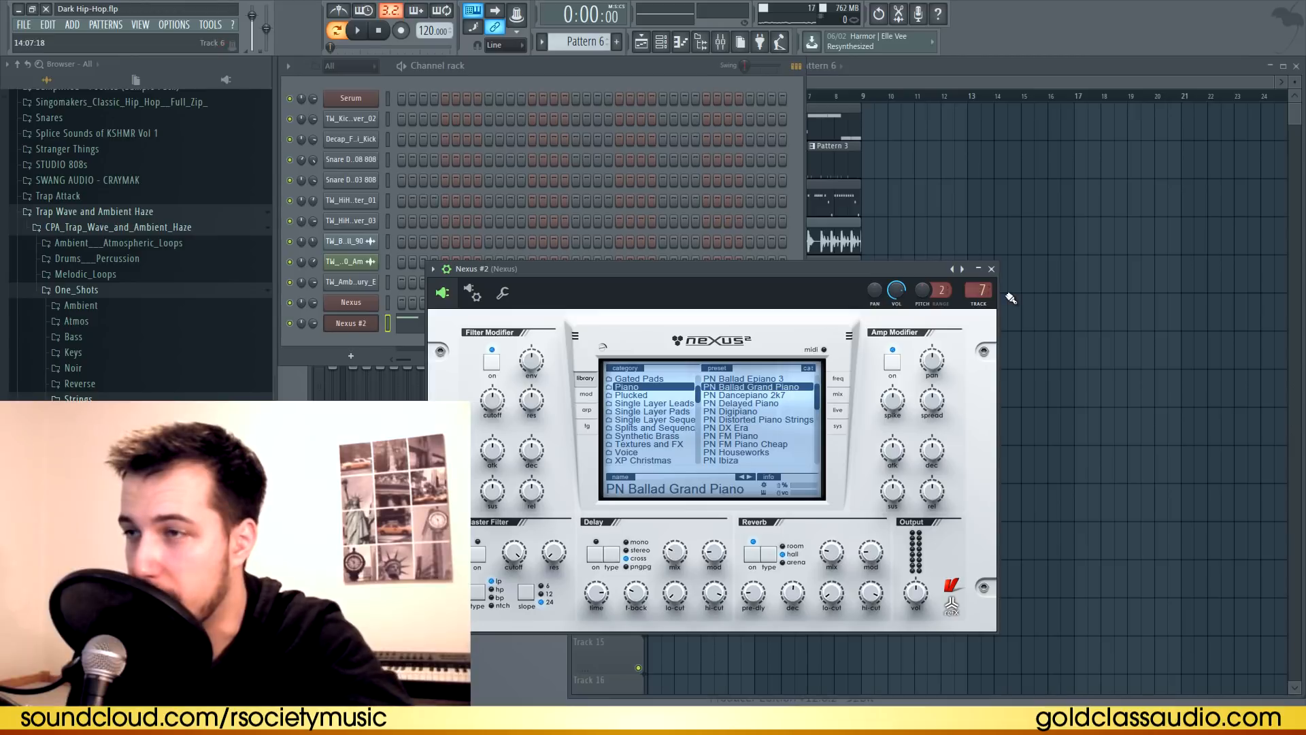
double_click(980, 291)
left_click(1249, 129)
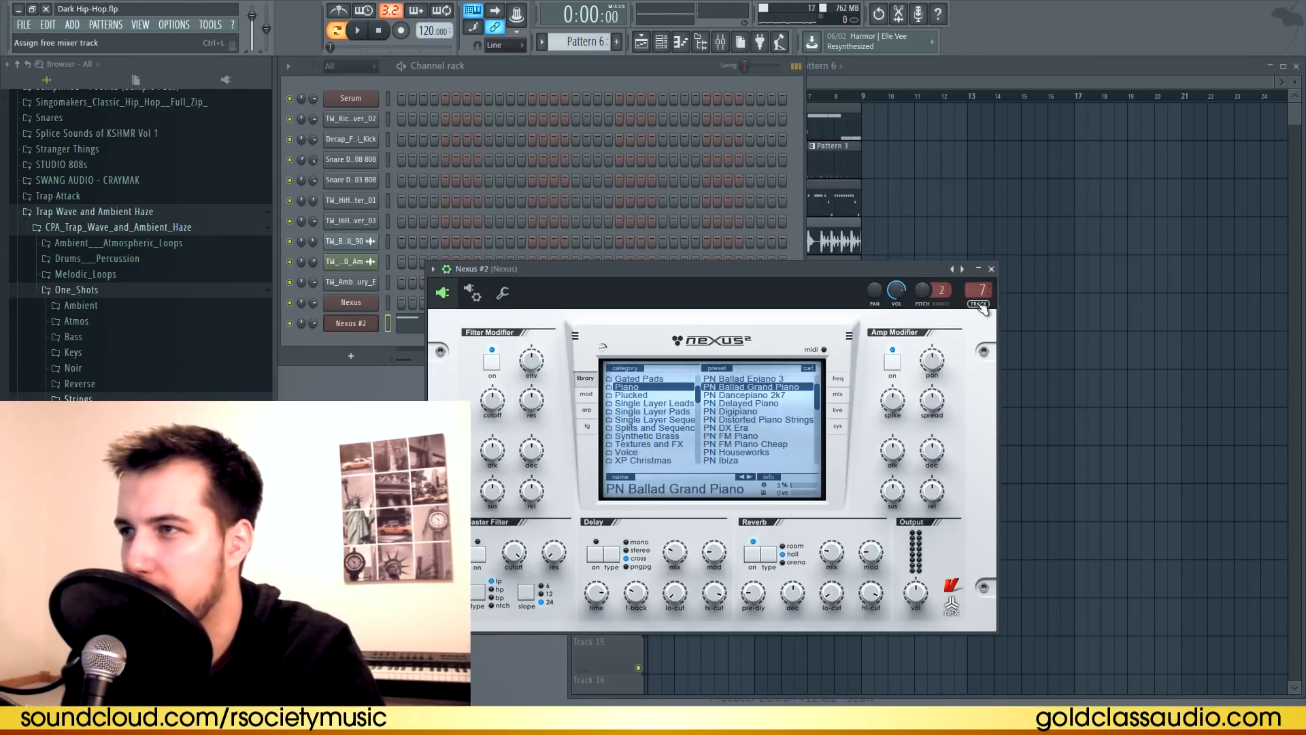
Play Pattern 6 and put Fruity Reeverb on the Nexus mixer track with the dry level at 65%.
left_click(359, 31)
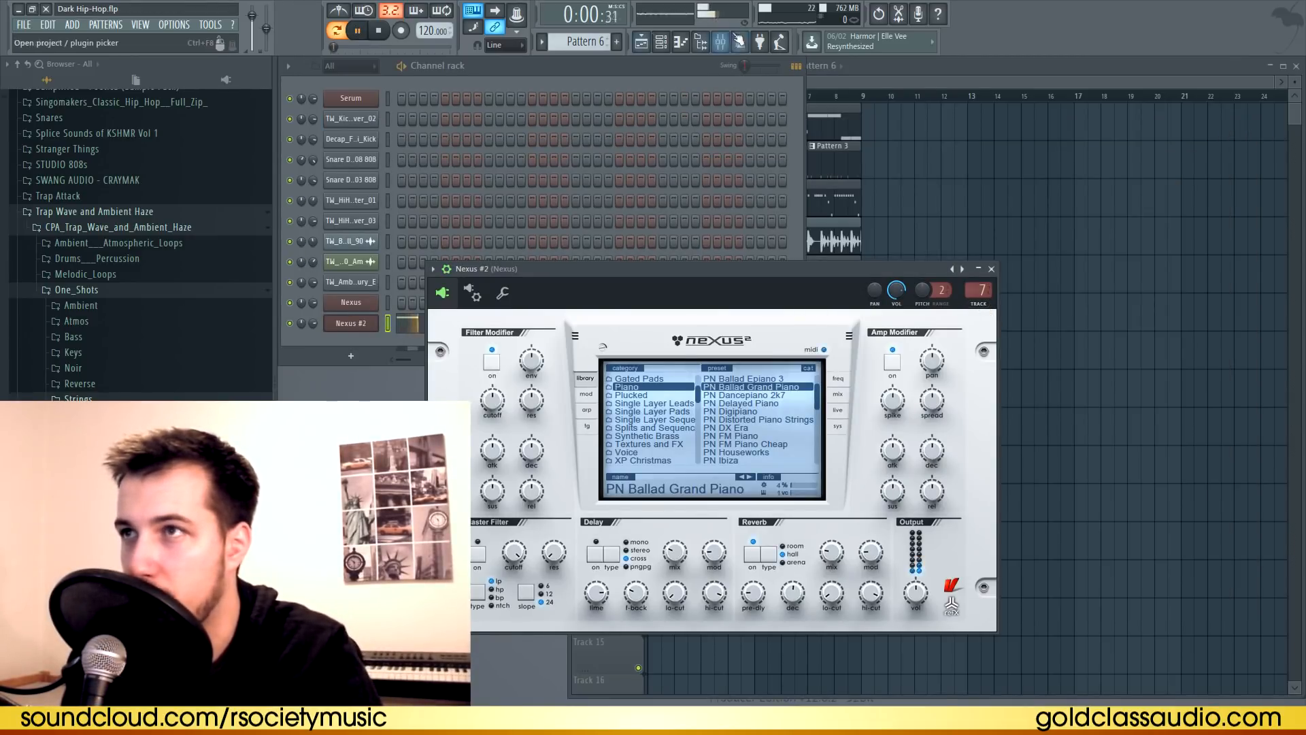
left_click(723, 44)
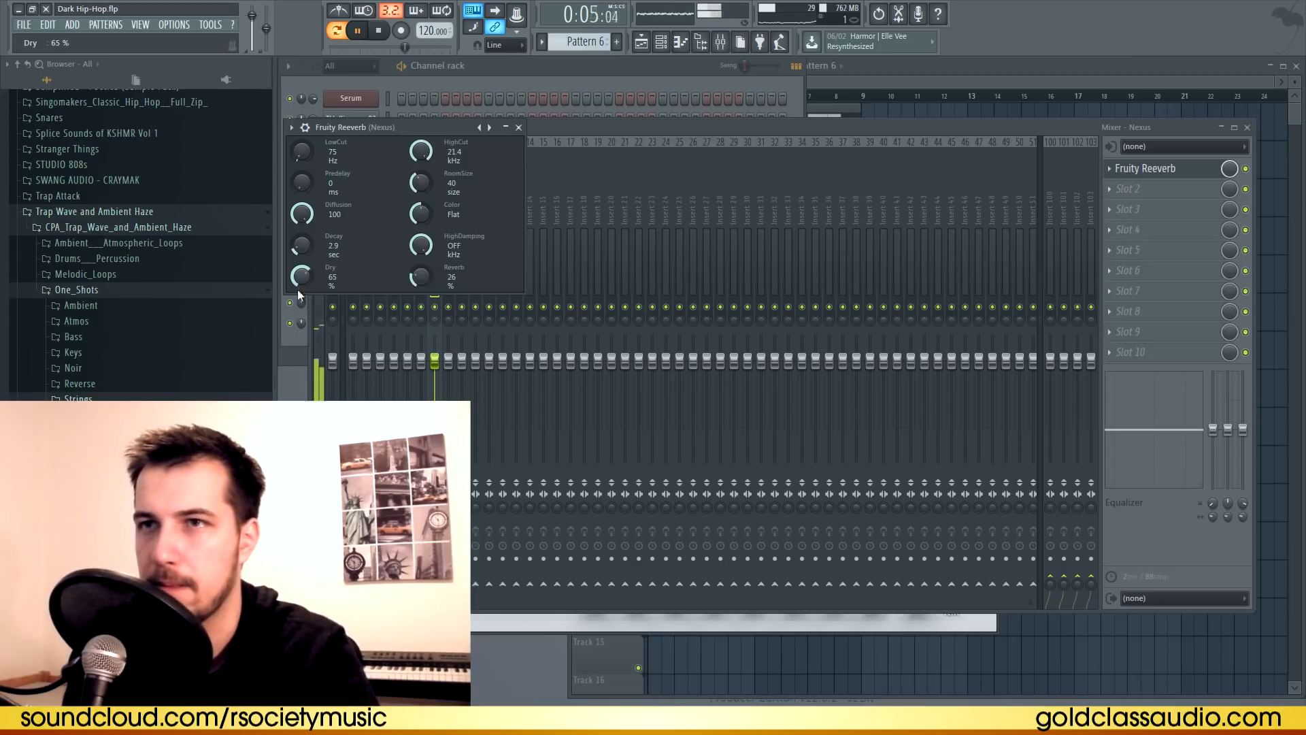
left_click(519, 127)
left_click(435, 65)
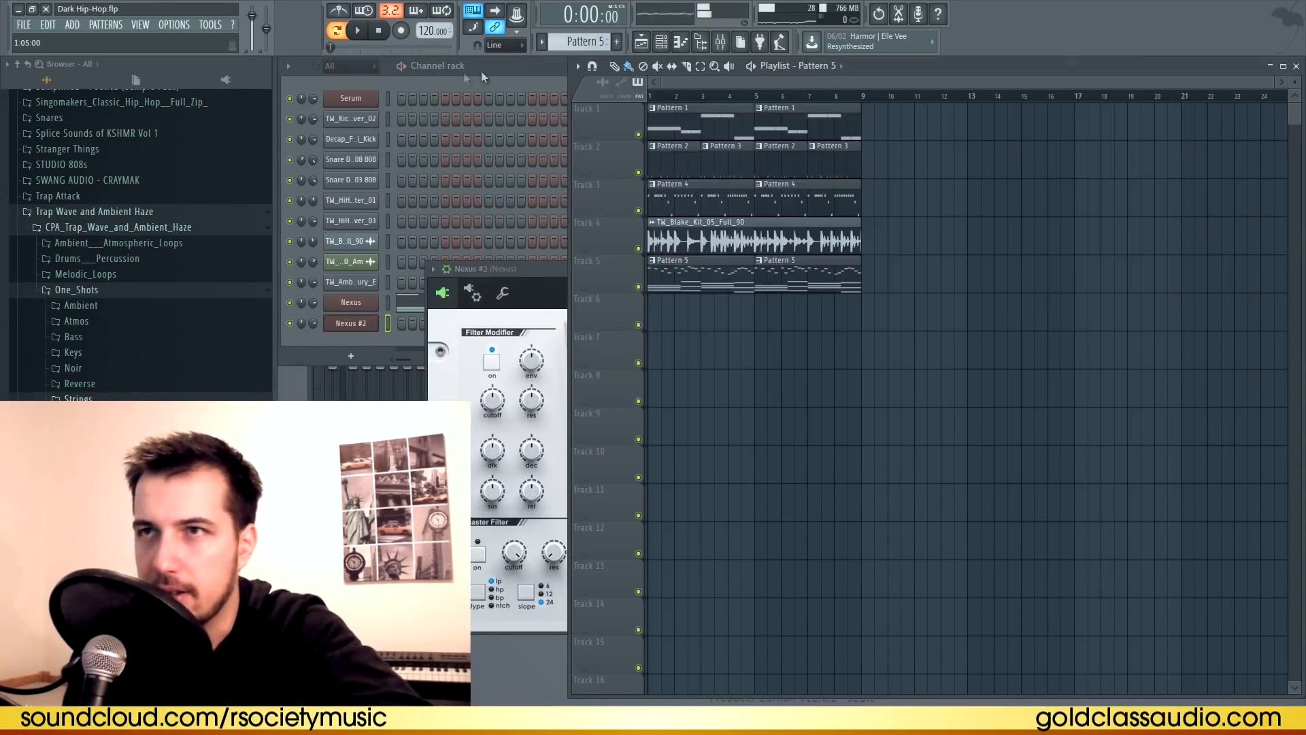
Place the chords in a new Pattern 7 on Nexus #2, spread their voicing across octaves and set the channel volume to 89%.
left_click(482, 72)
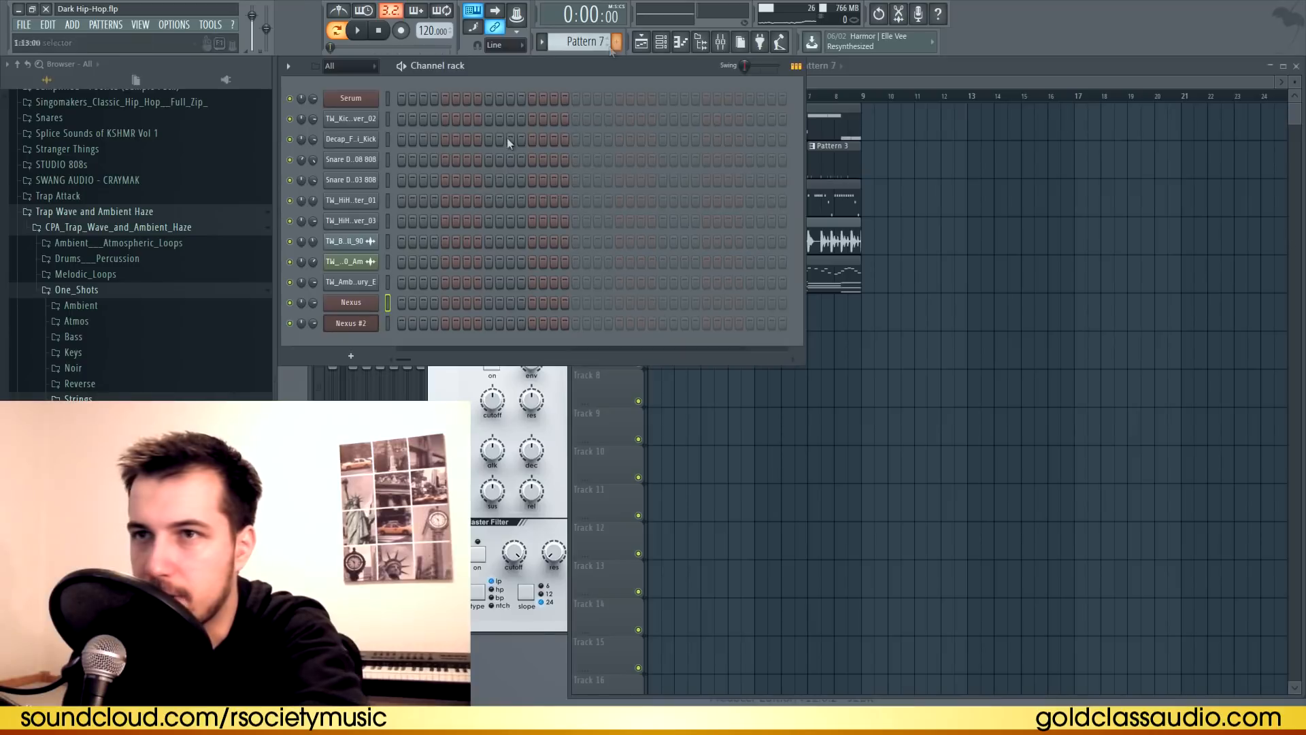
right_click(351, 323)
left_click(422, 324)
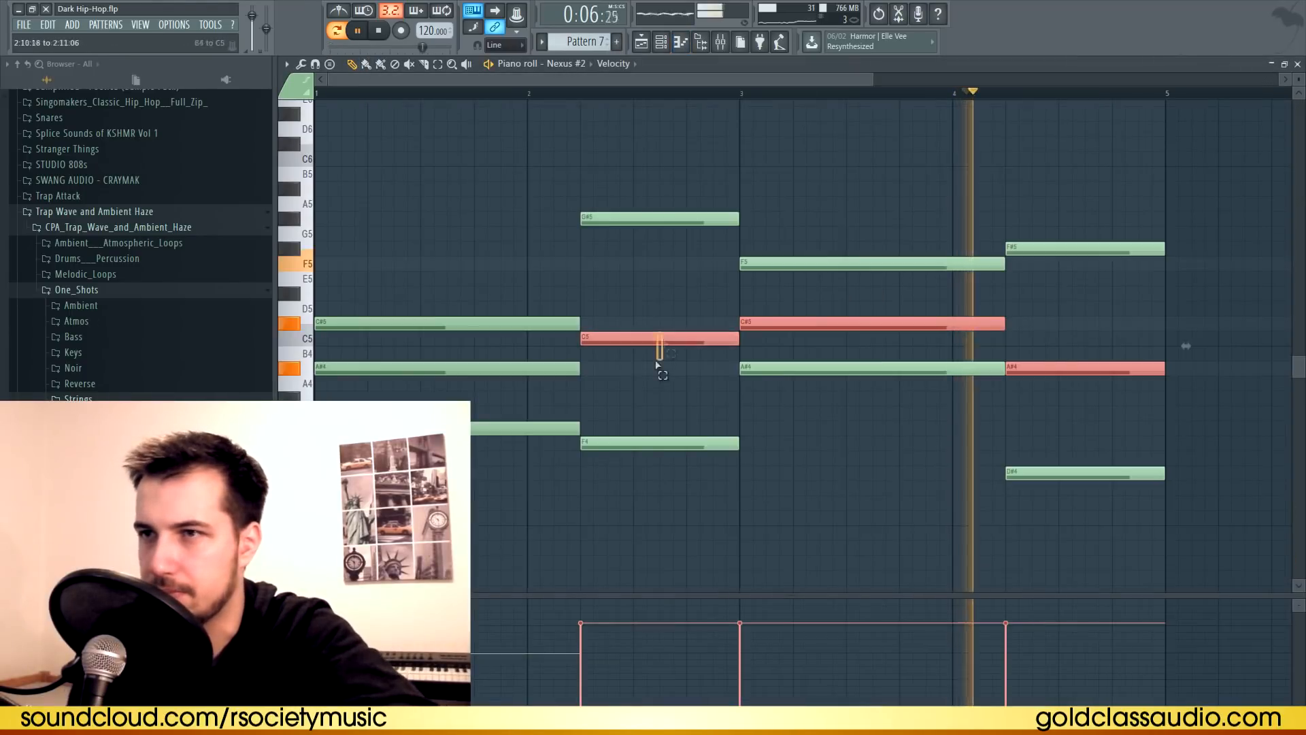
scroll(592, 318, "up", 2)
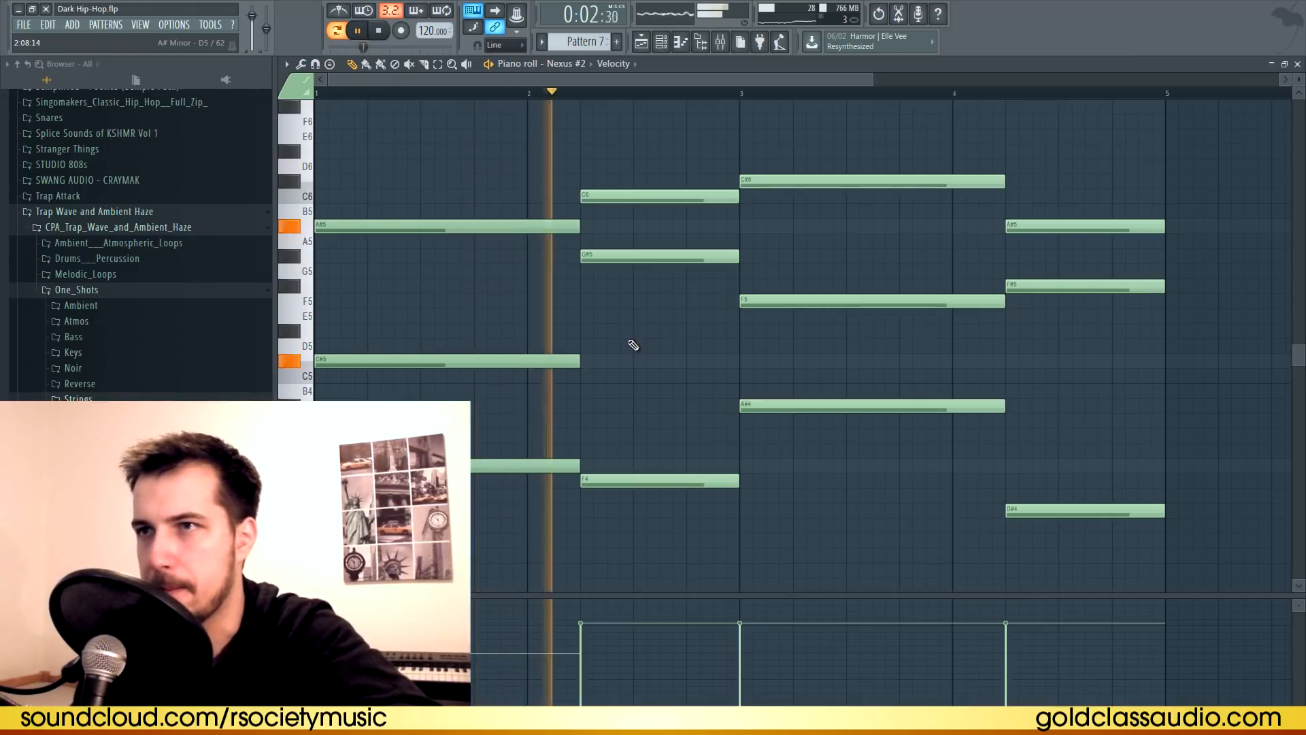
left_click(1297, 64)
left_click_drag(313, 311, 313, 304)
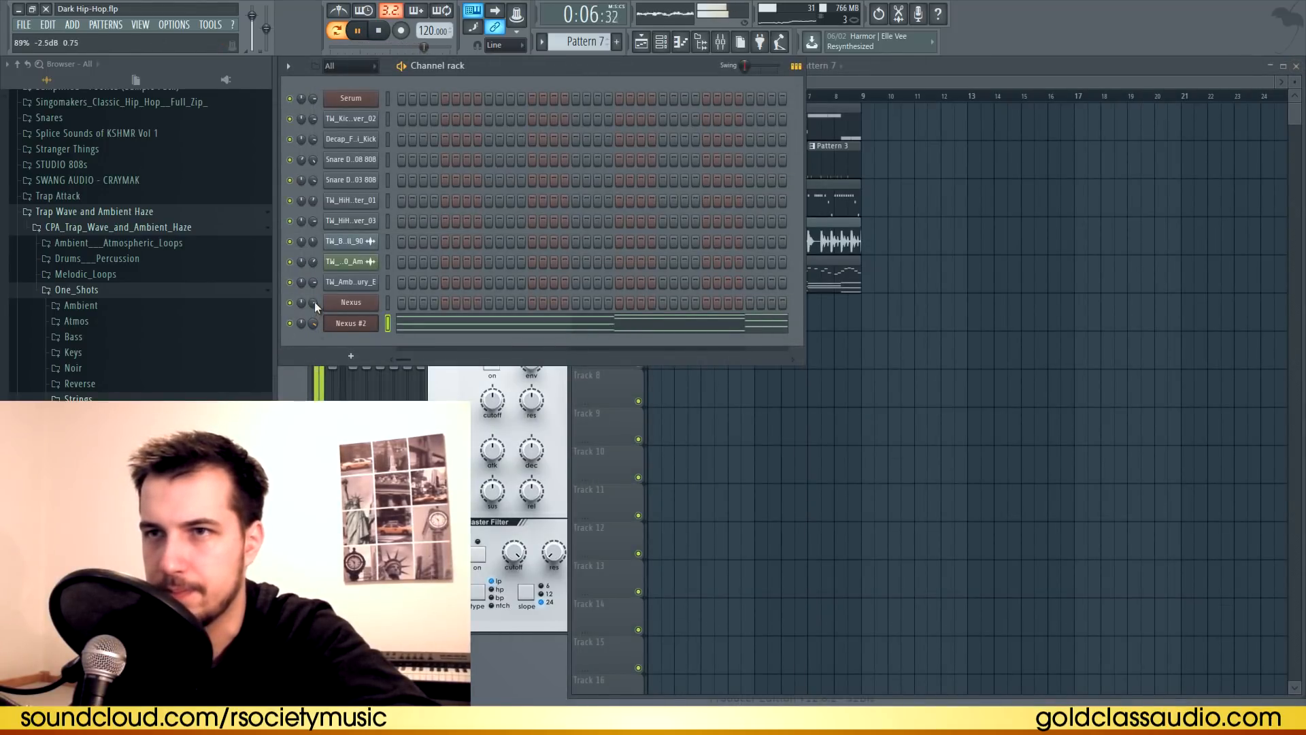
Layer the chords on a cloned Nexus #3 channel with the PN Twisted Dream Piano preset and play them.
left_click(827, 423)
right_click(828, 423)
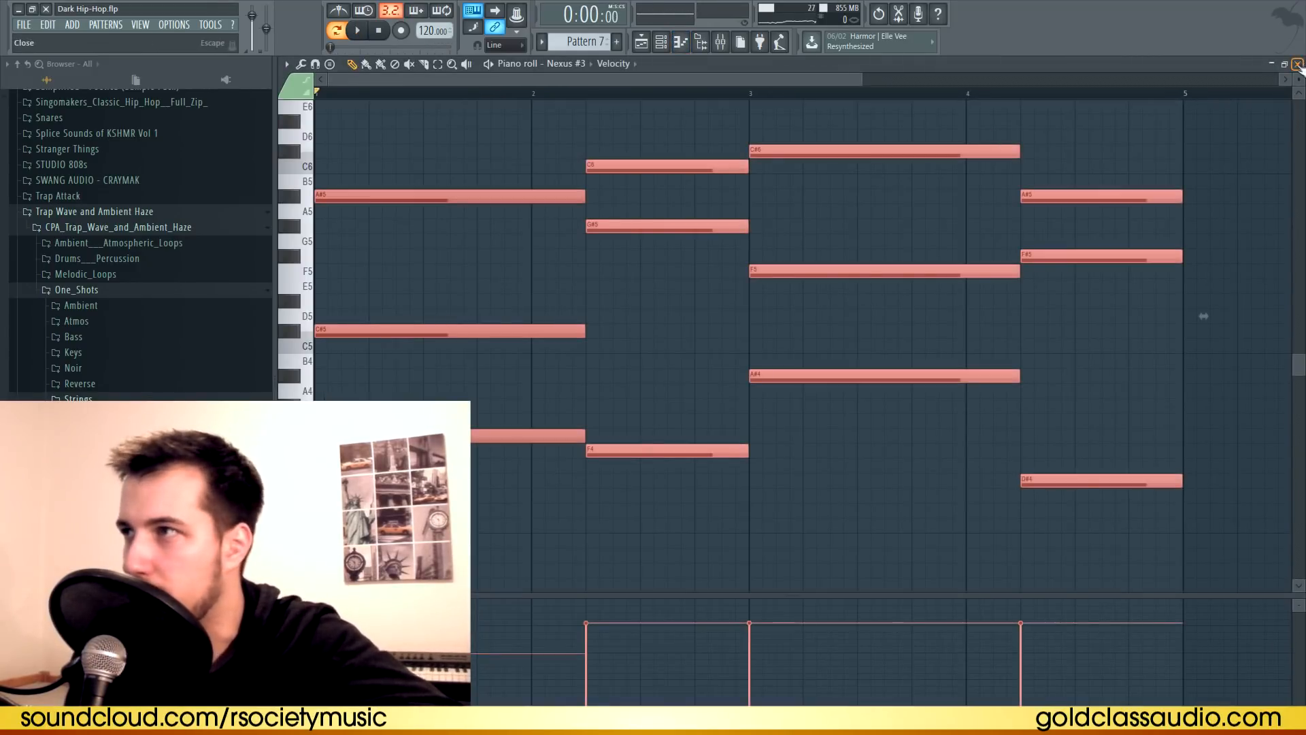
left_click(1298, 64)
scroll(775, 430, "down", 8)
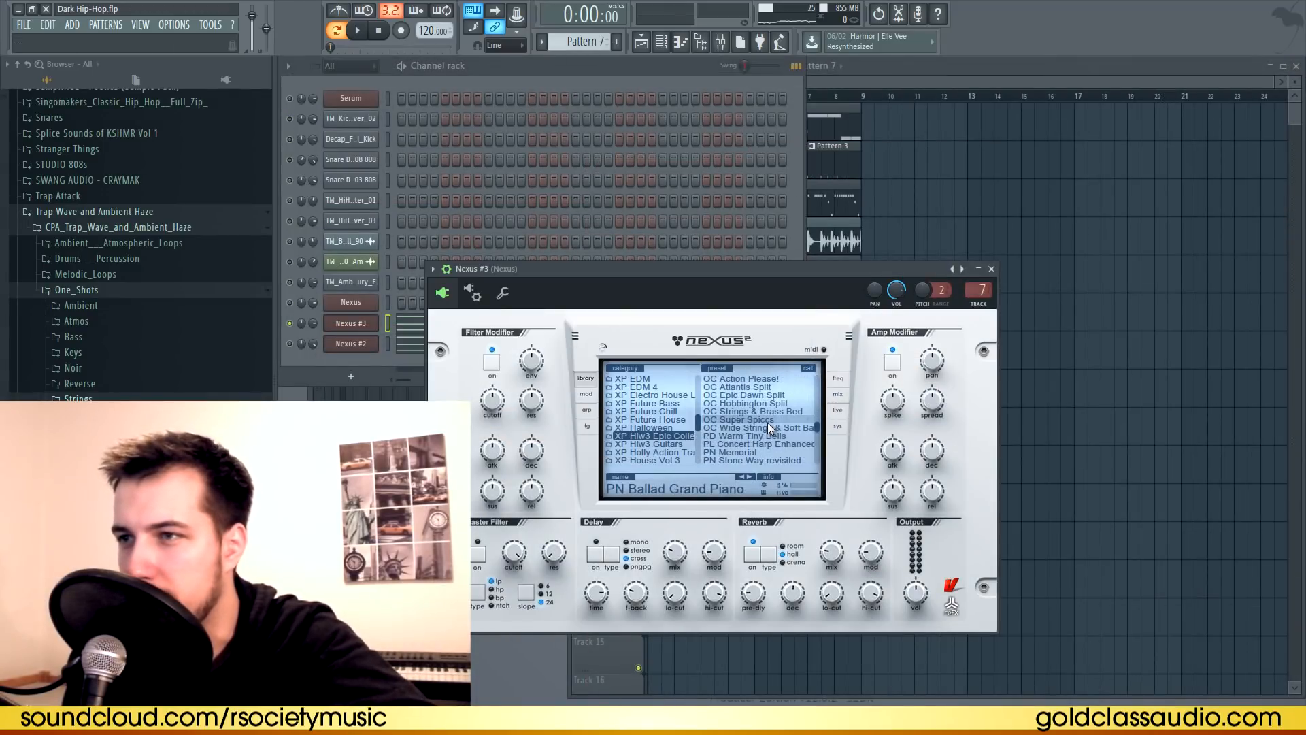
left_click(769, 444)
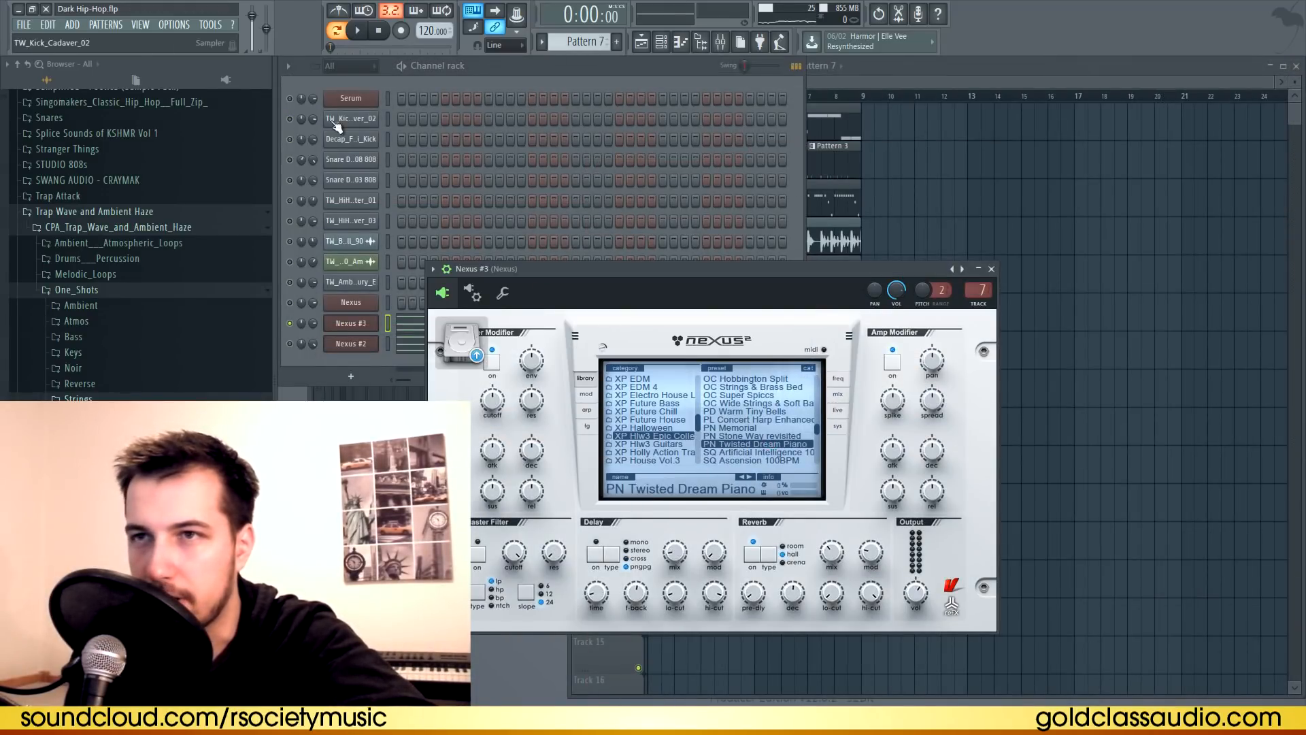
left_click(314, 324)
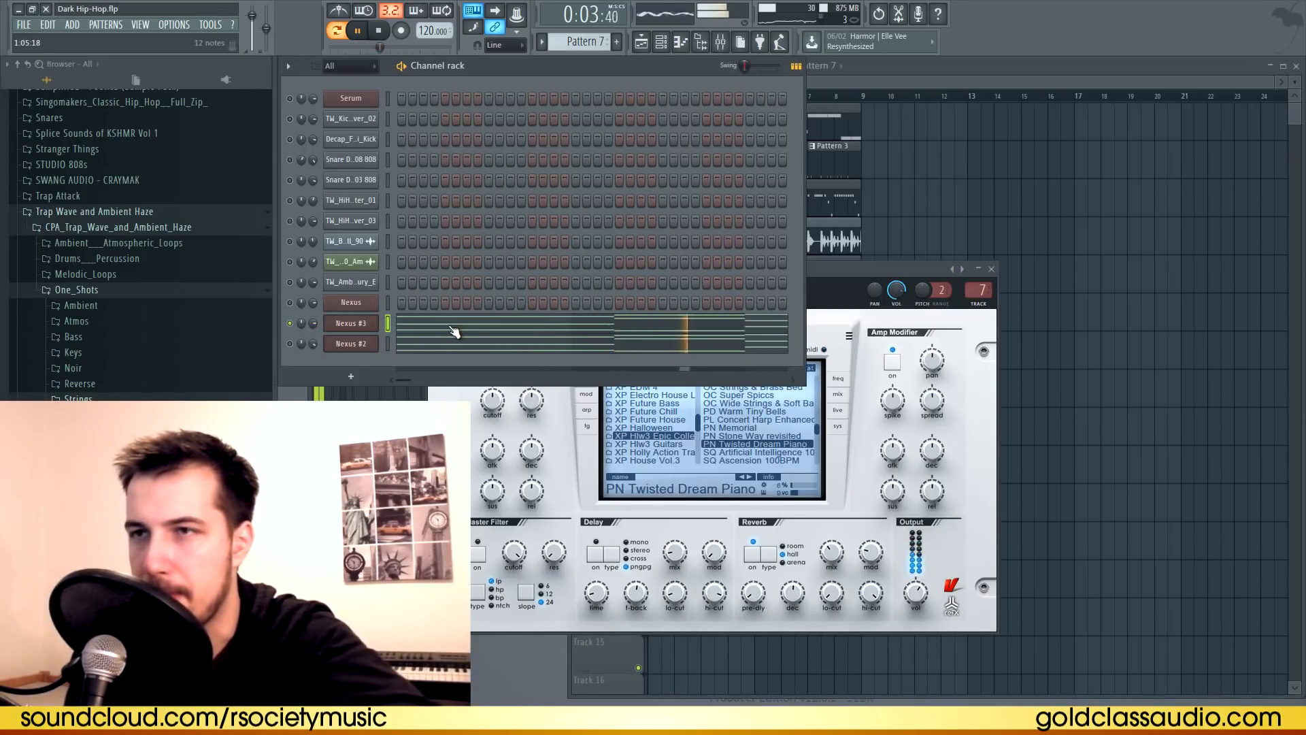
key("space")
Place the Pattern 7 chord clip on playlist track 6 at bar 1.
left_click(961, 200)
right_click(991, 200)
left_click_drag(702, 328, 648, 333)
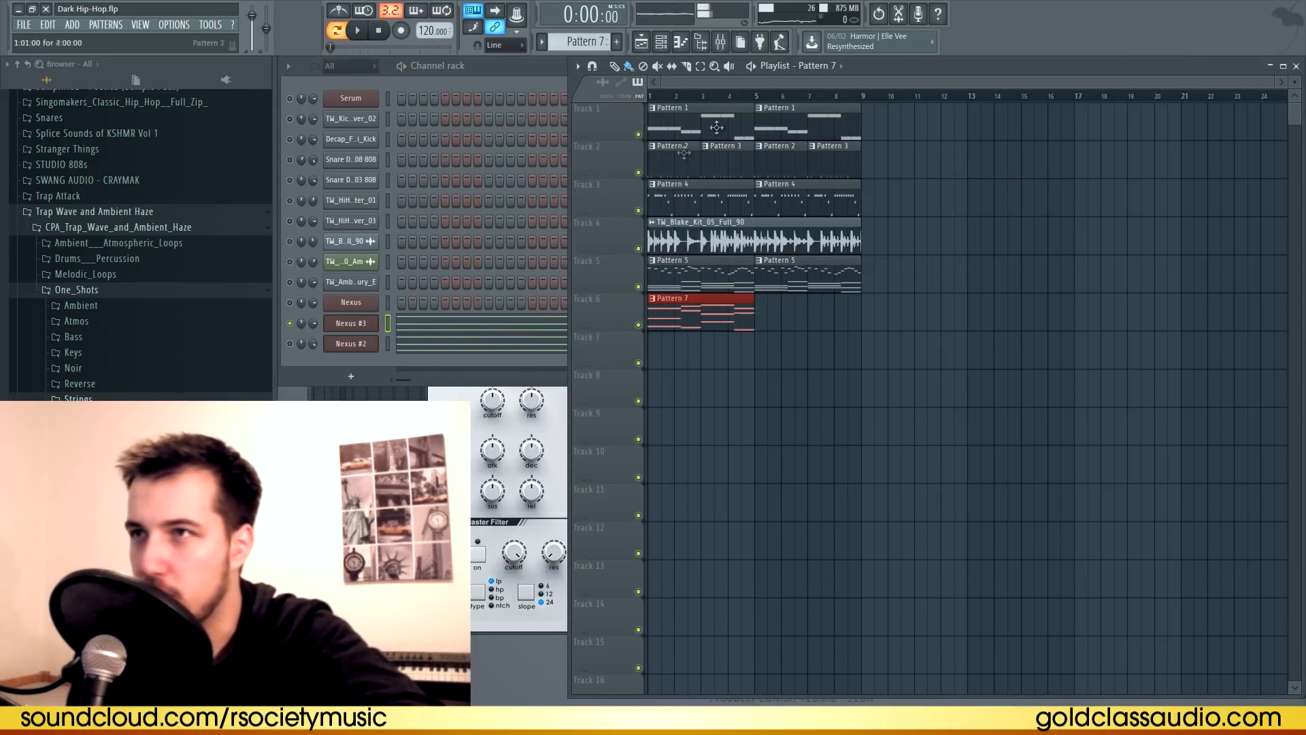
Select playlist bars 1 to 4 and record the soloed Nexus #3 chords into Edison on the master.
left_click_drag(763, 99, 649, 96)
key("ctrl+e")
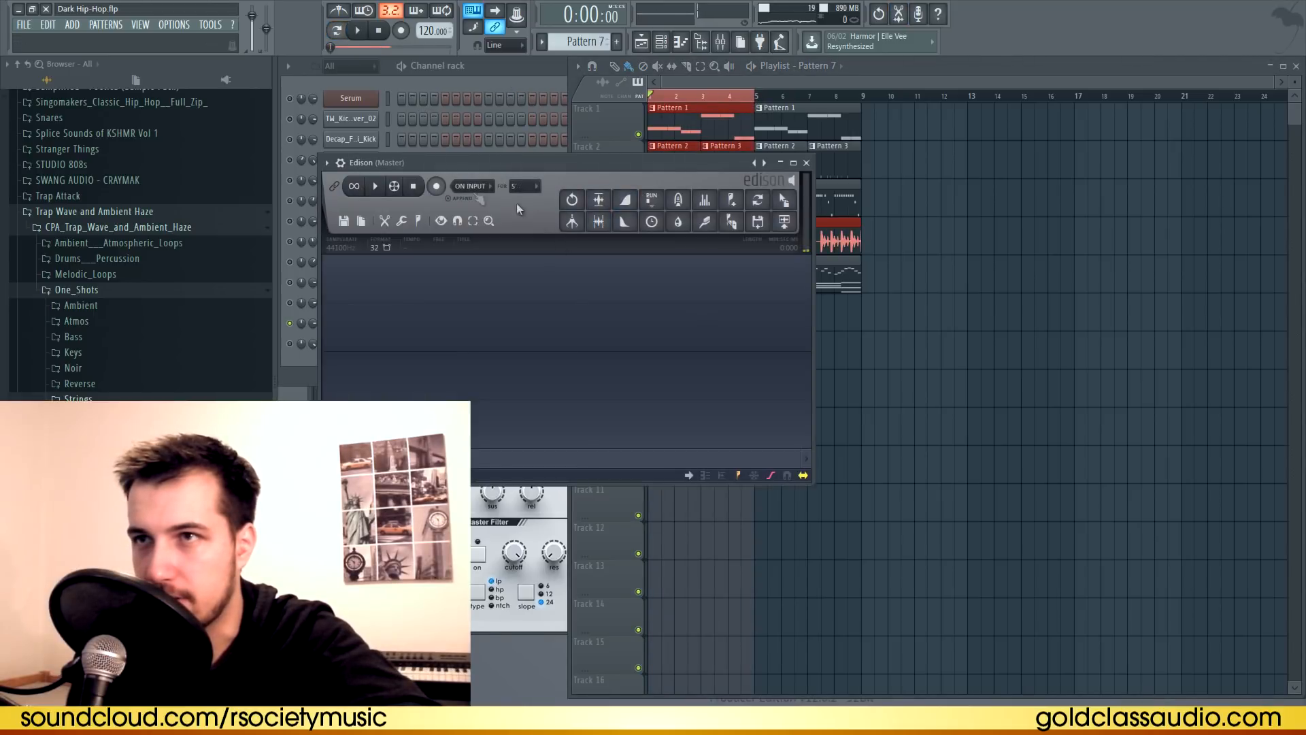
key("space")
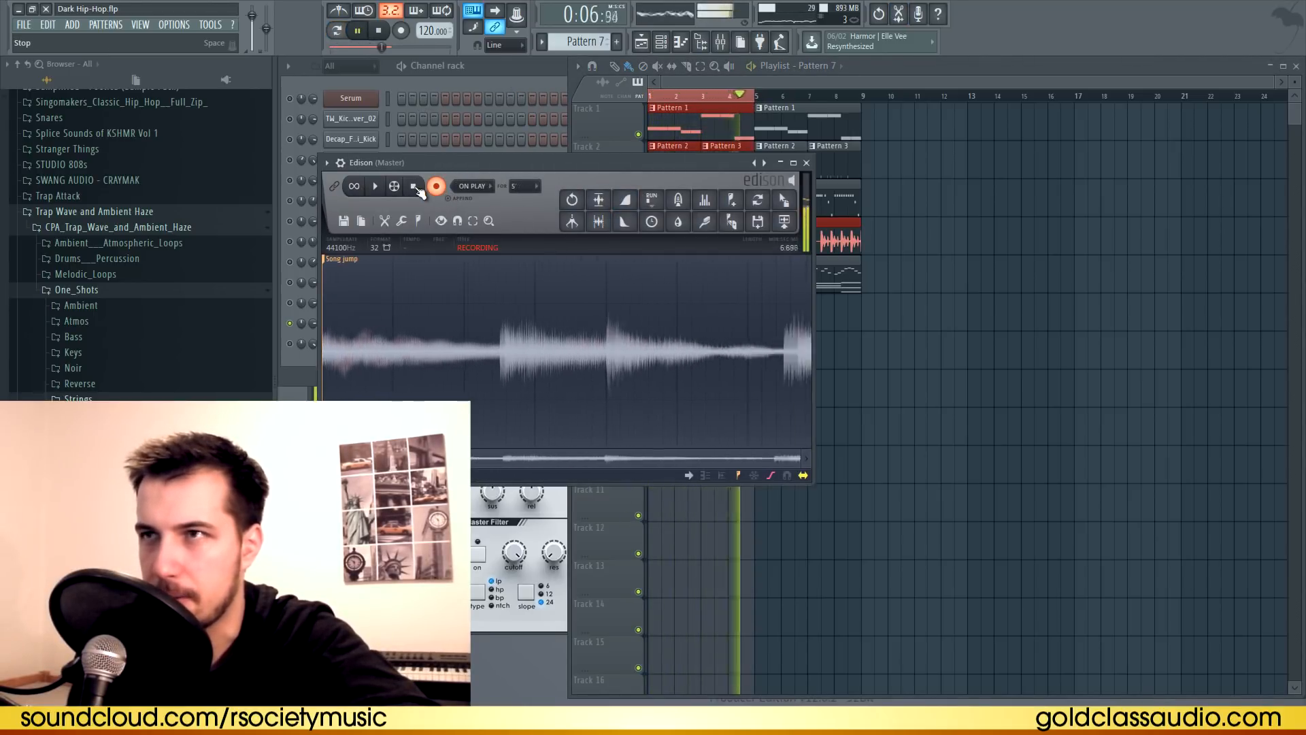
left_click(416, 187)
Trim and reverse the recorded chords, put the audio on playlist track 7 at bar 1 and slice it at the chord changes.
double_click(757, 269)
key("Delete")
key("space")
left_click_drag(784, 200, 755, 381)
key("c")
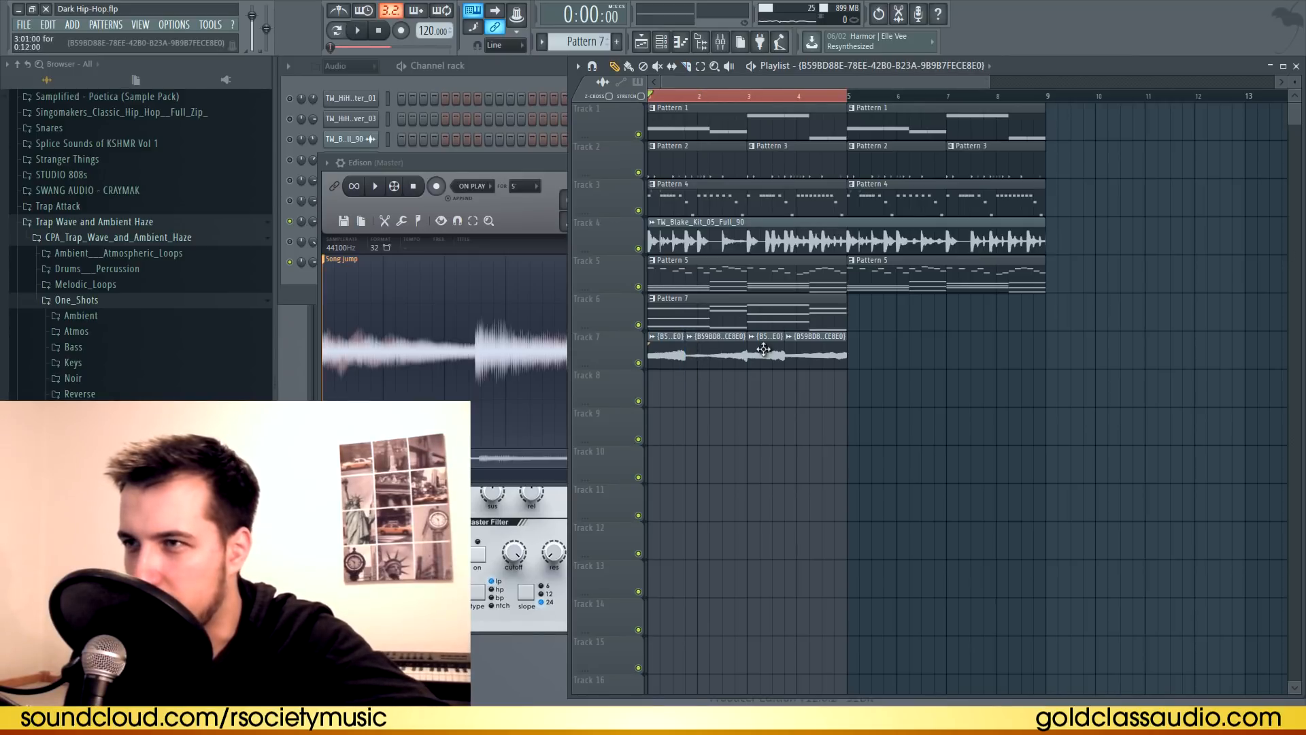
Solo the reversed slices, rearrange them on playlist track 8 to follow the chord order and play them back.
right_click(638, 363)
key("space")
key("space")
left_click_drag(805, 354, 787, 385)
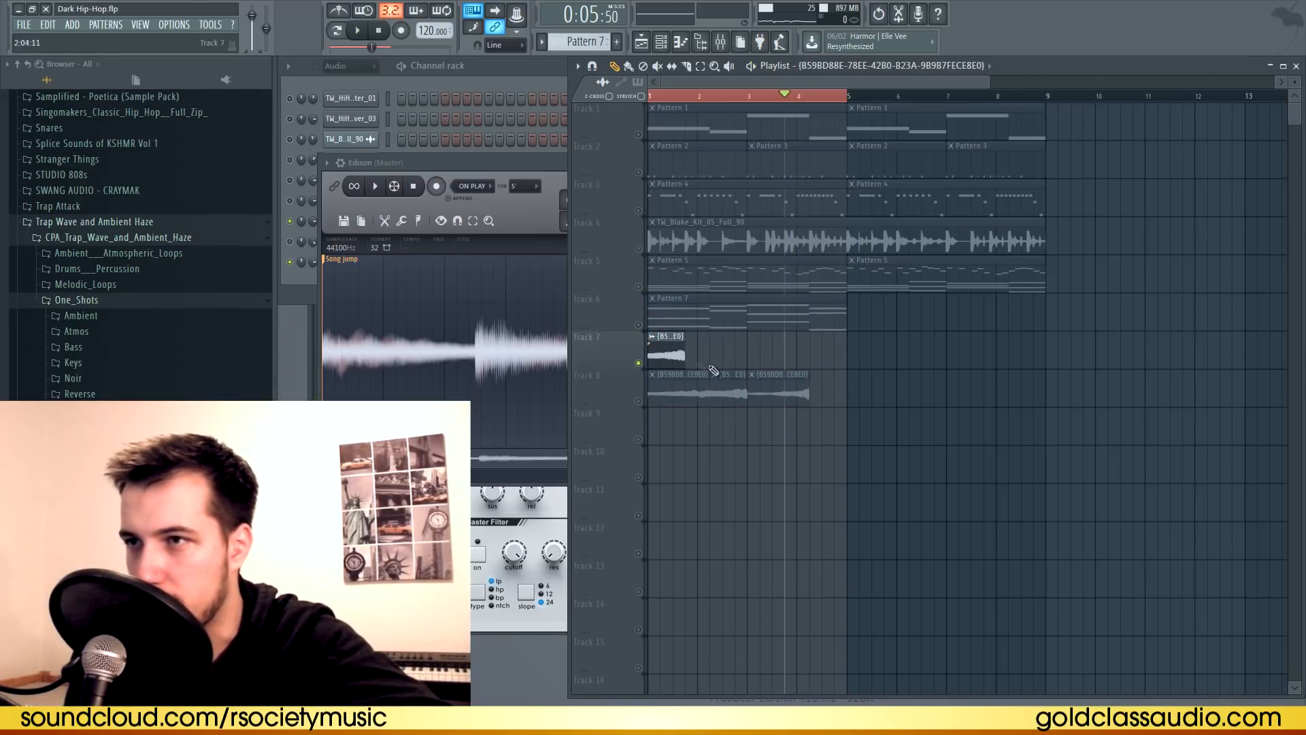
left_click(639, 401)
left_click(718, 96)
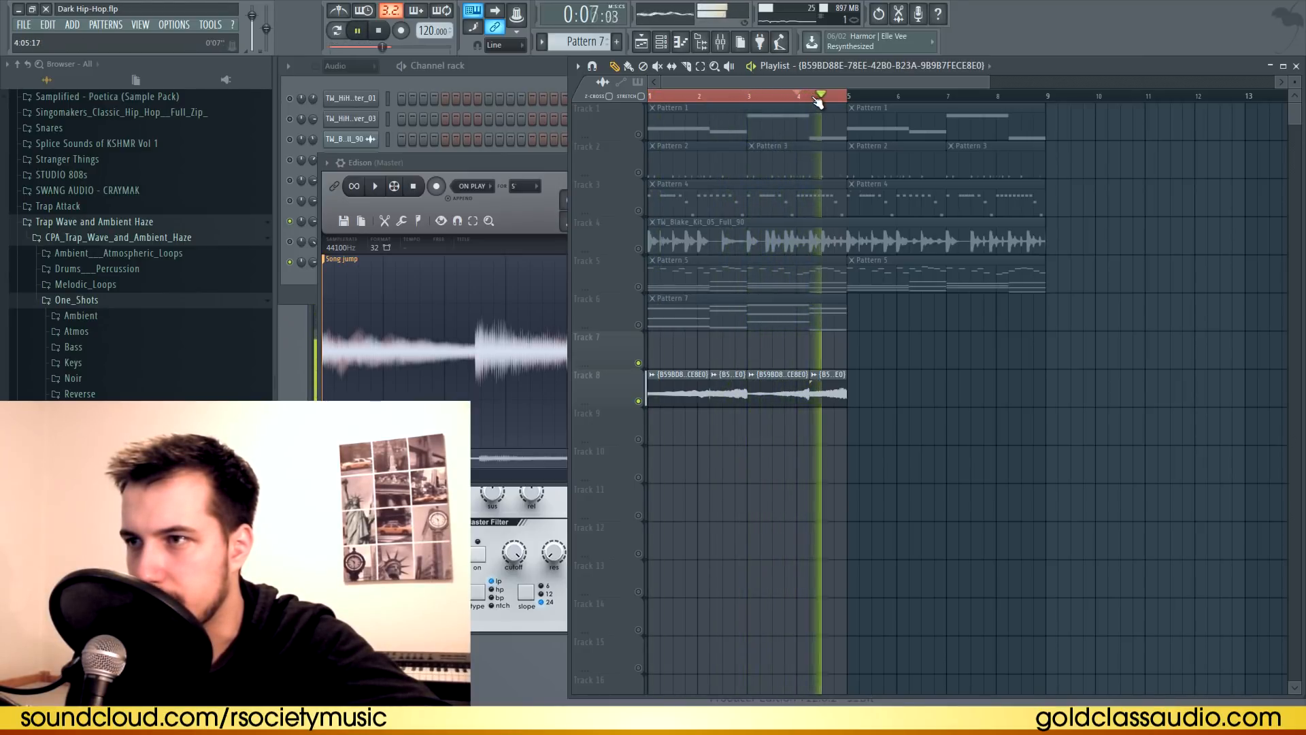
key("space")
Open the reversed sample's channel settings and listen to track 8 together with the Pattern 7 chords on track 6.
double_click(668, 391)
left_click(714, 180)
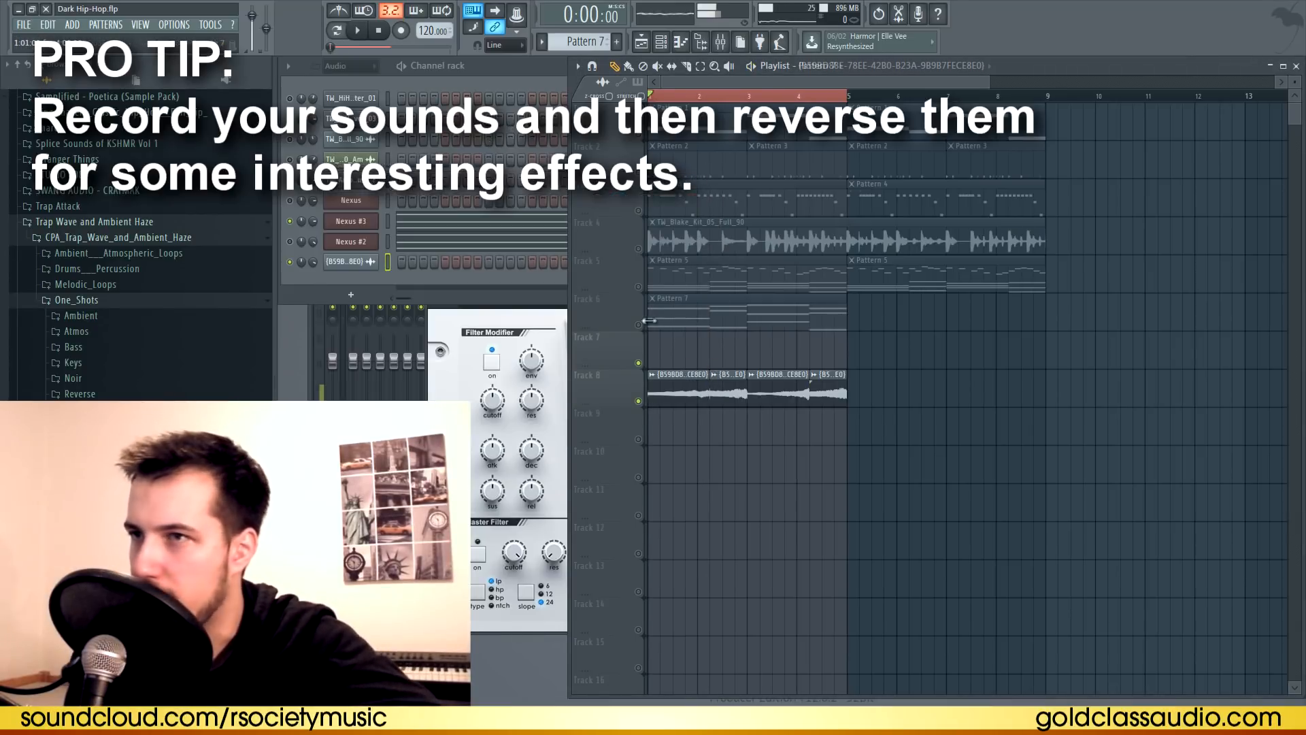
right_click(639, 325)
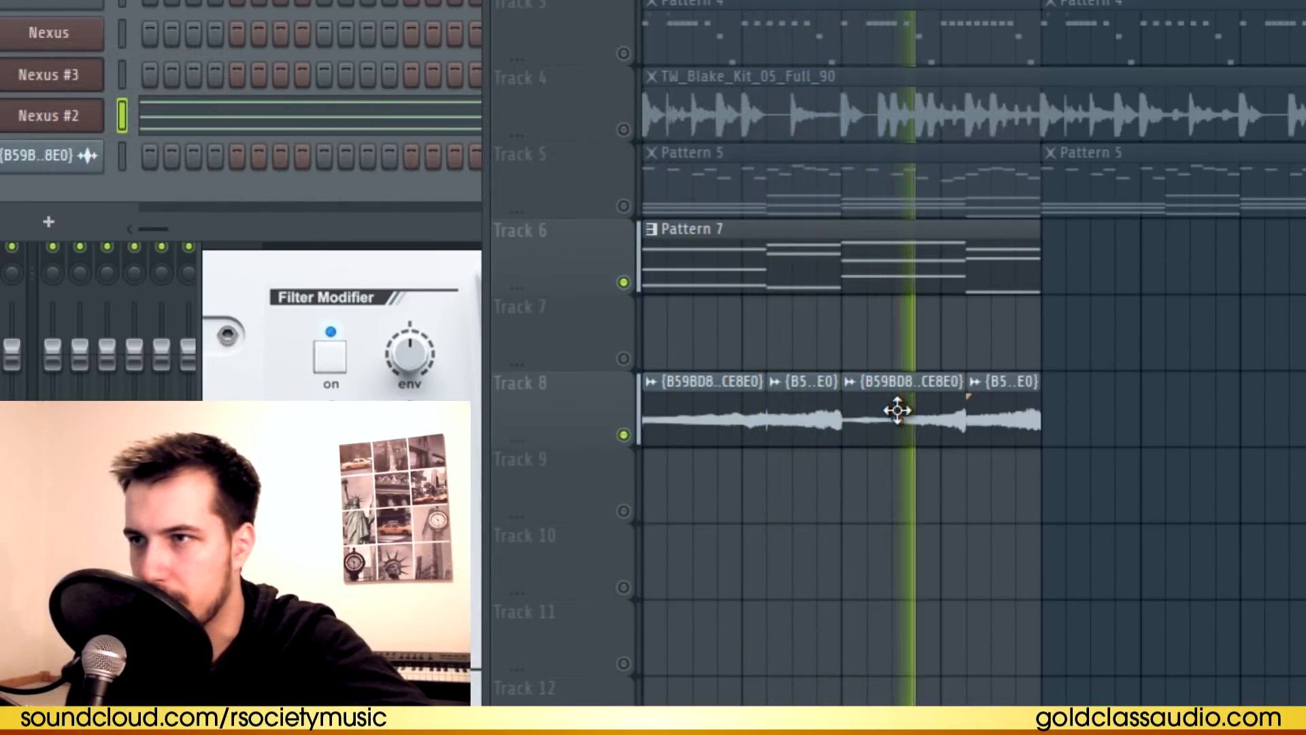
double_click(755, 410)
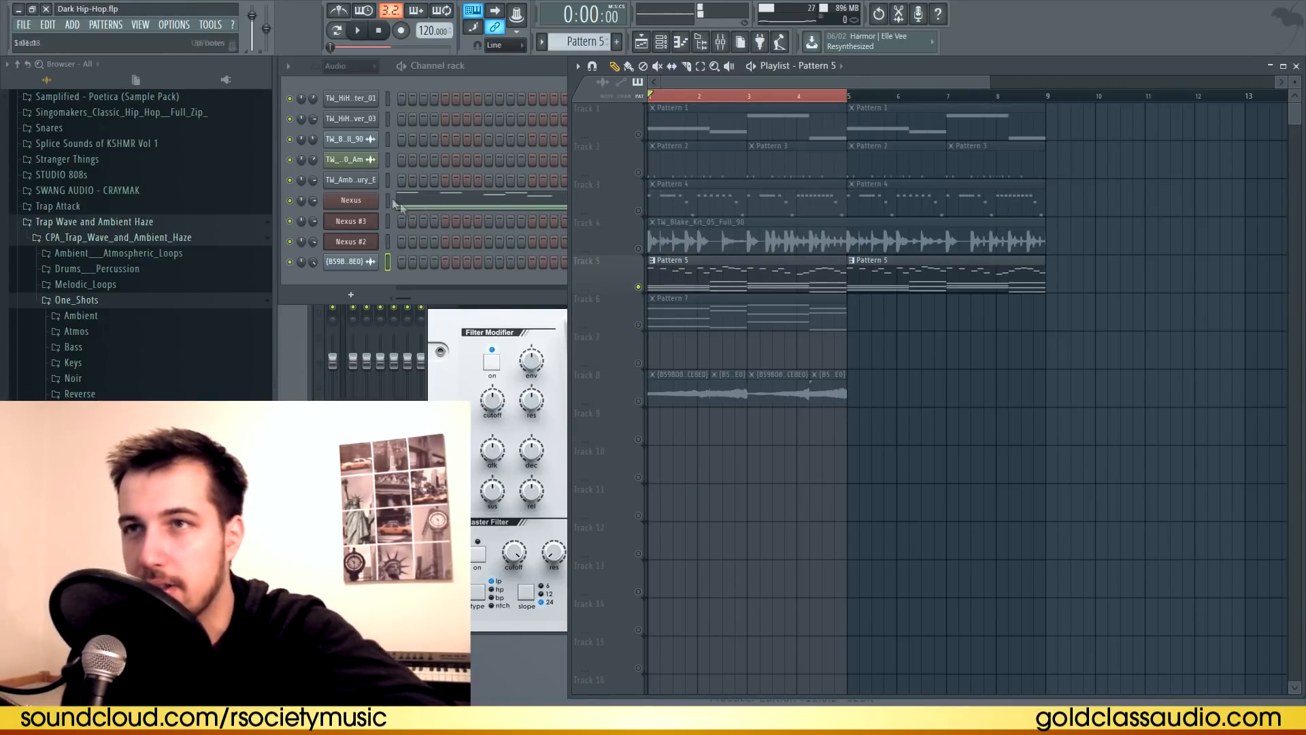
Select all Nexus melody notes of Pattern 5, create Pattern 8 and open the Nexus #3 channel.
left_click(392, 198)
key("ctrl+a")
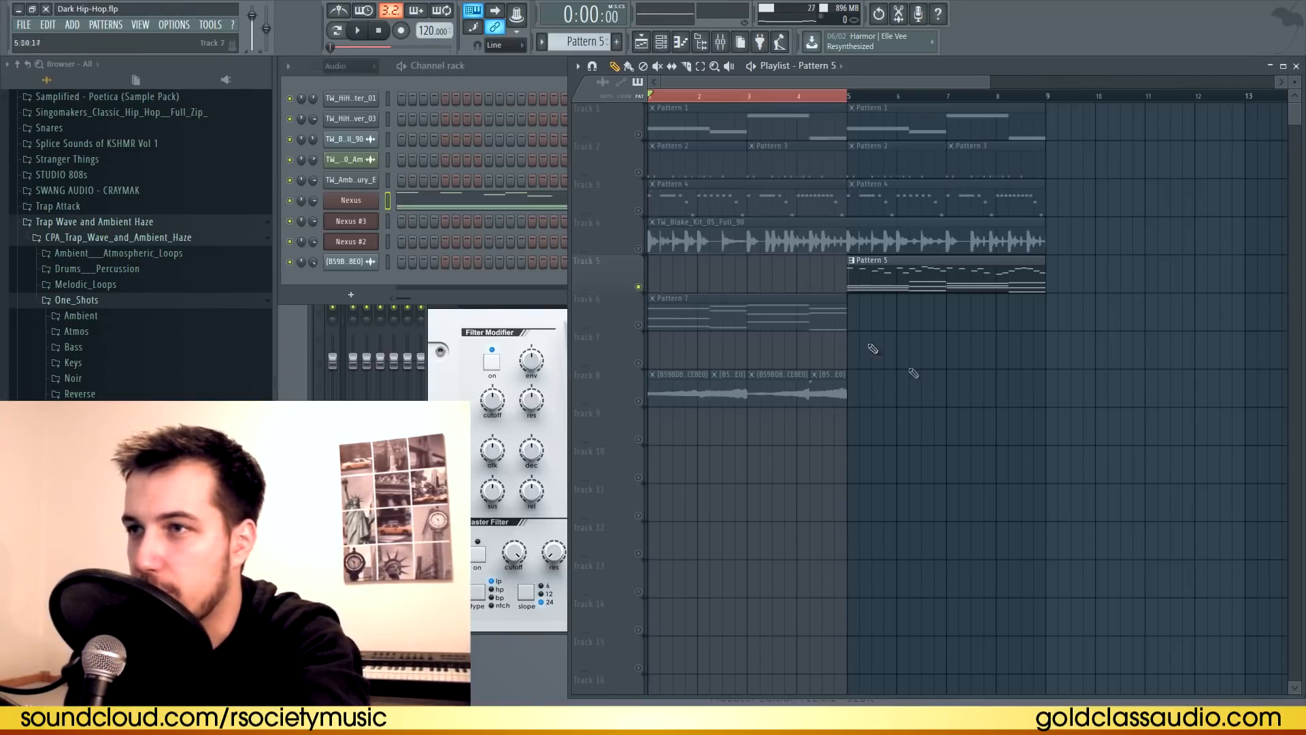
left_click(617, 42)
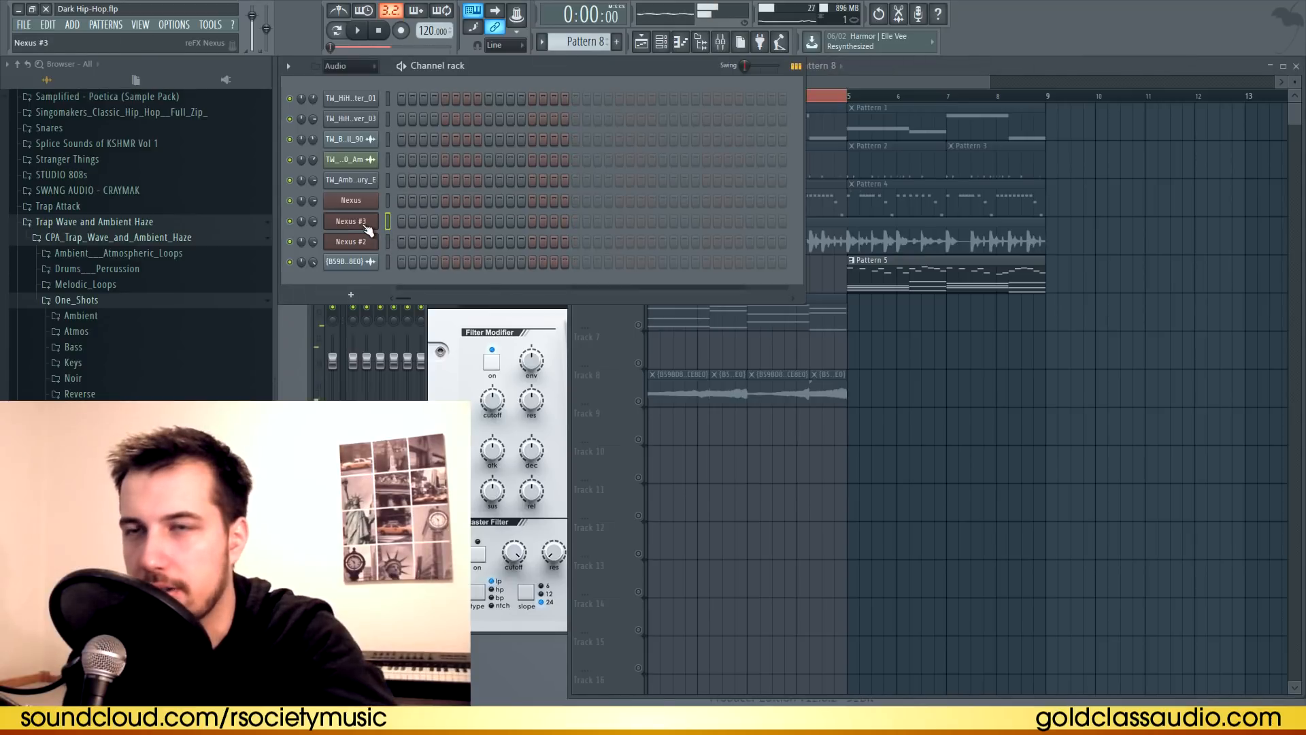
left_click(366, 227)
left_click(928, 68)
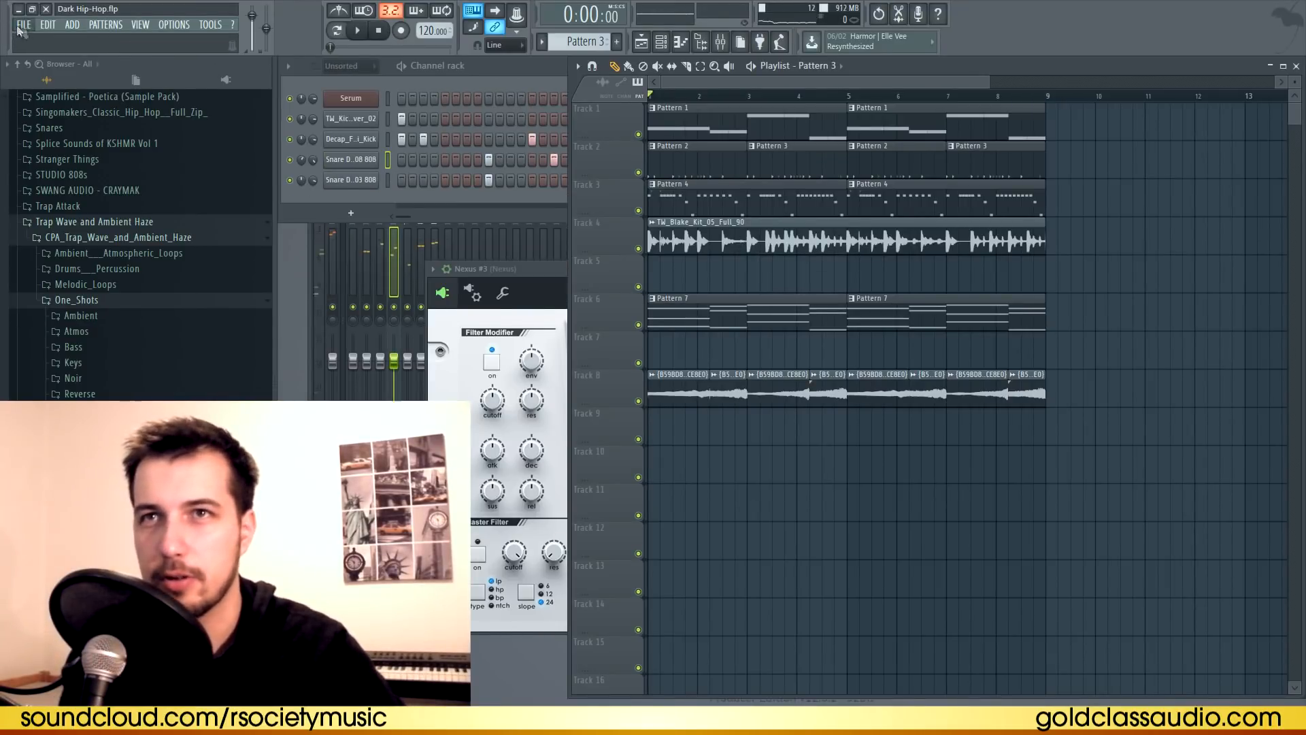
Add a second Serum channel and load the KY Rhodes Detune Shimmer preset from Echo Sound Works Coda V.1.
left_click(23, 25)
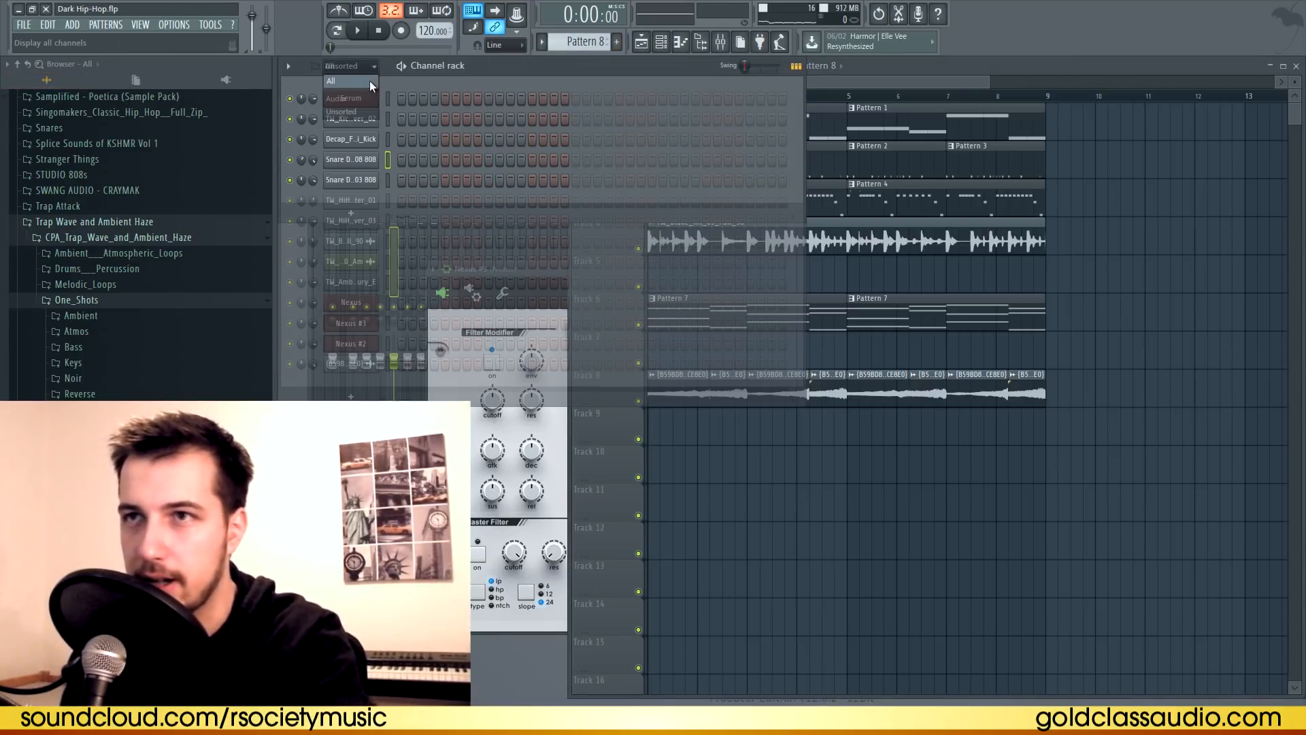
left_click(72, 24)
left_click(245, 133)
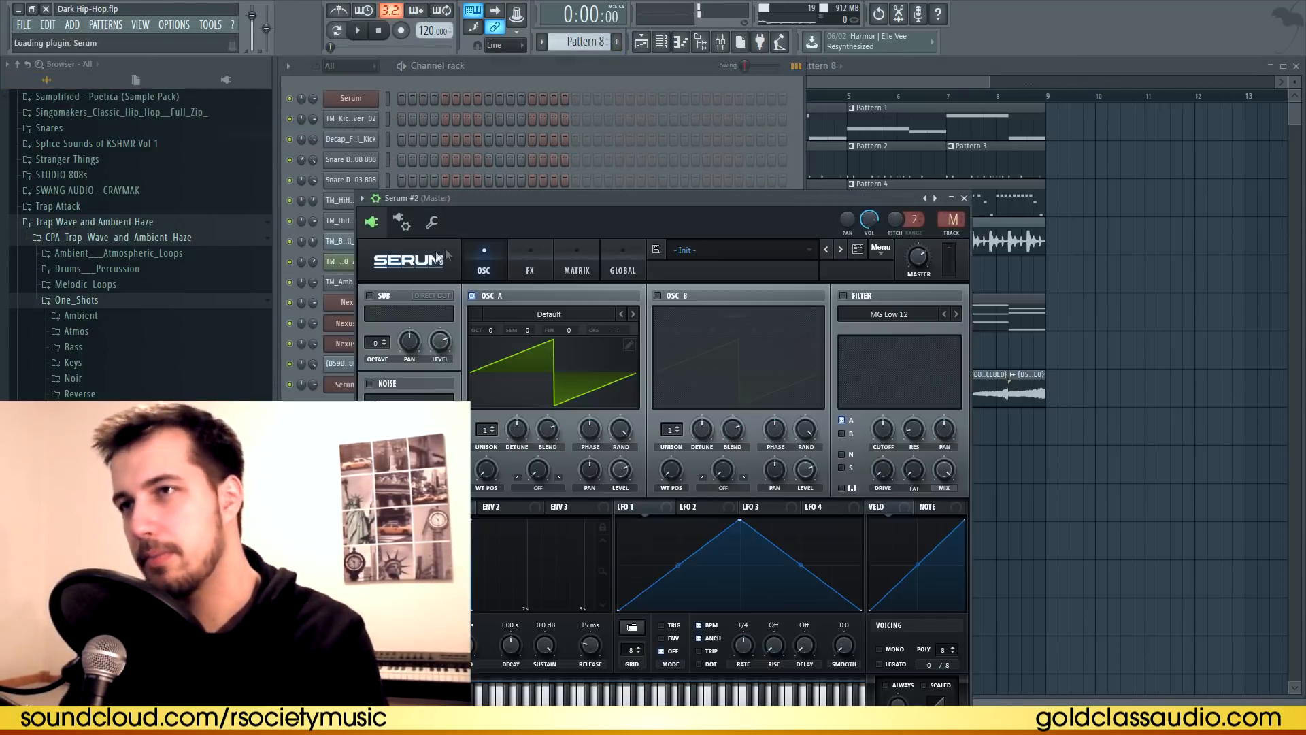
left_click(720, 256)
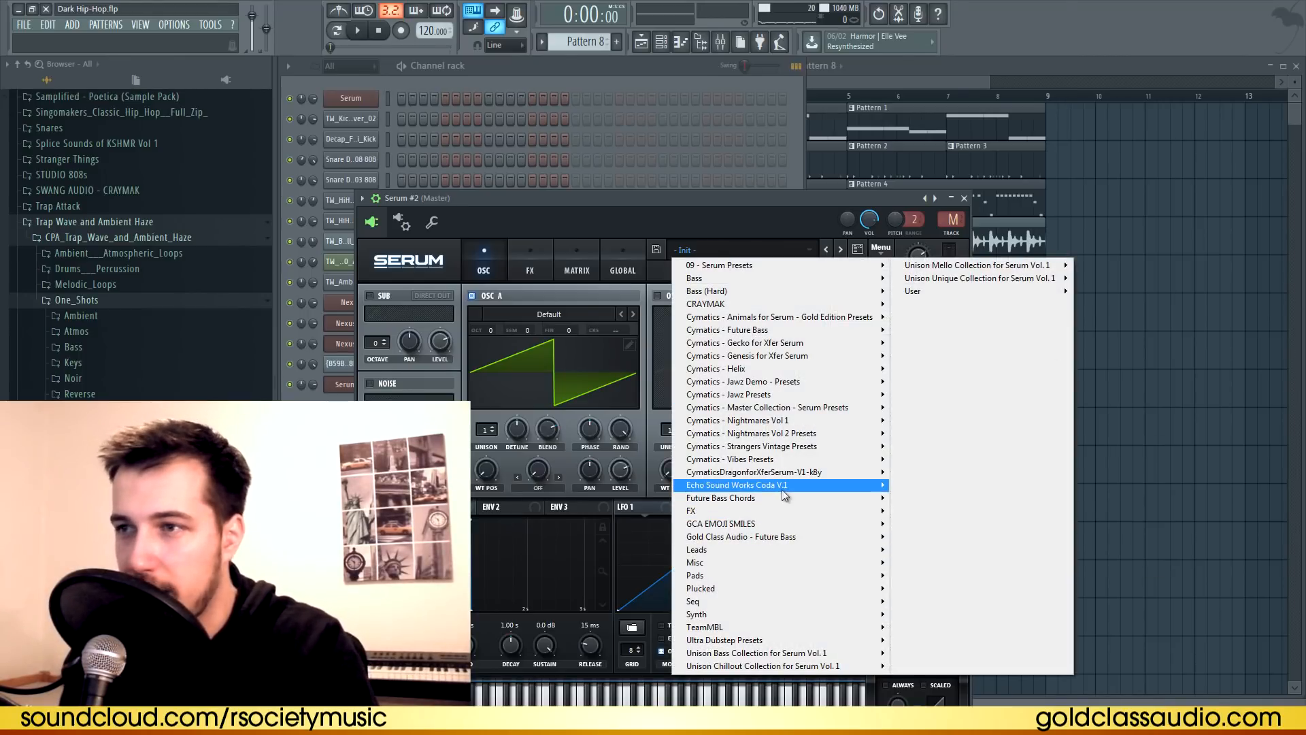
mouse_move(784, 489)
left_click(797, 230)
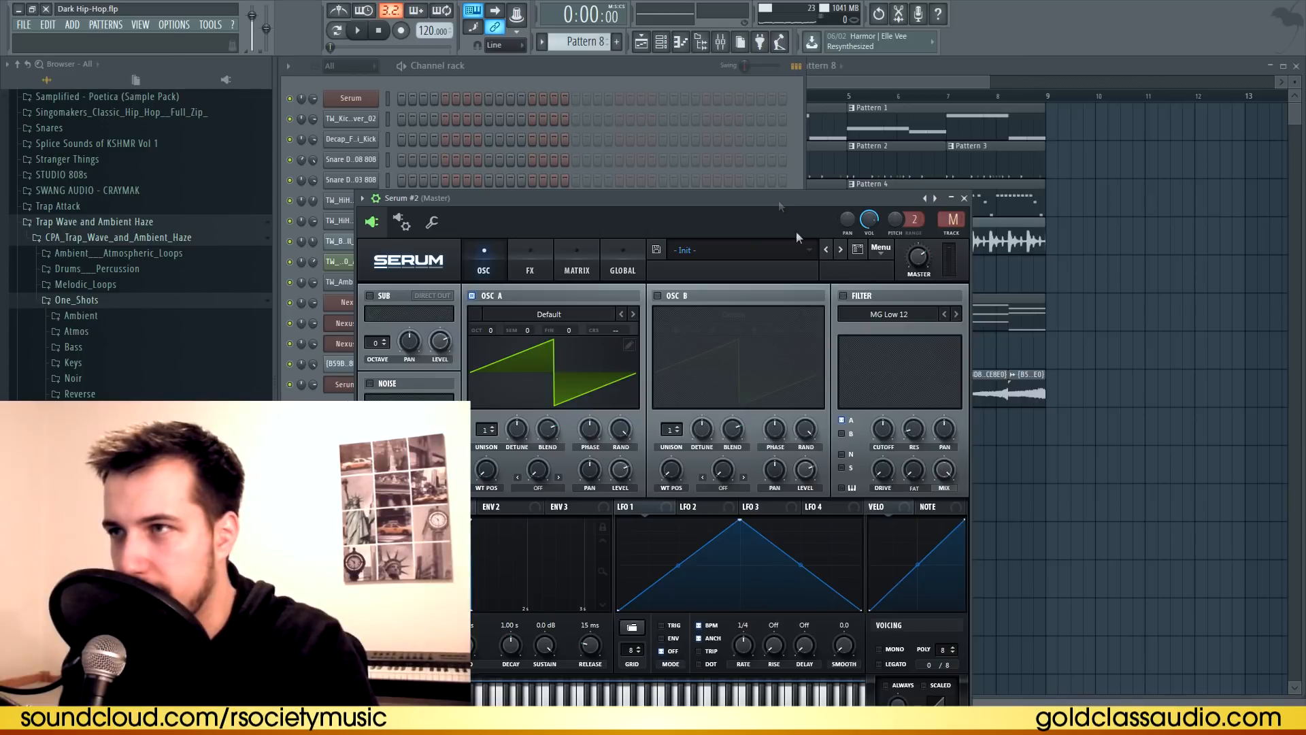
left_click(858, 251)
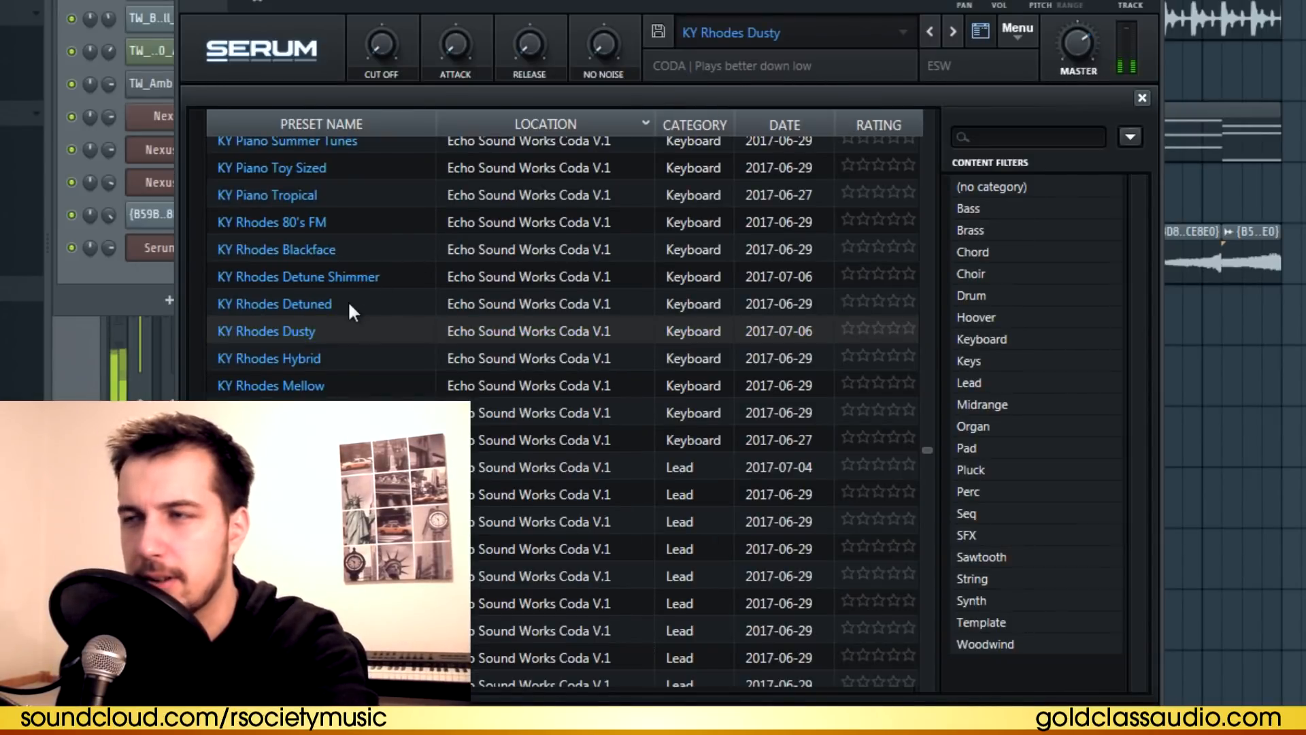
left_click(307, 276)
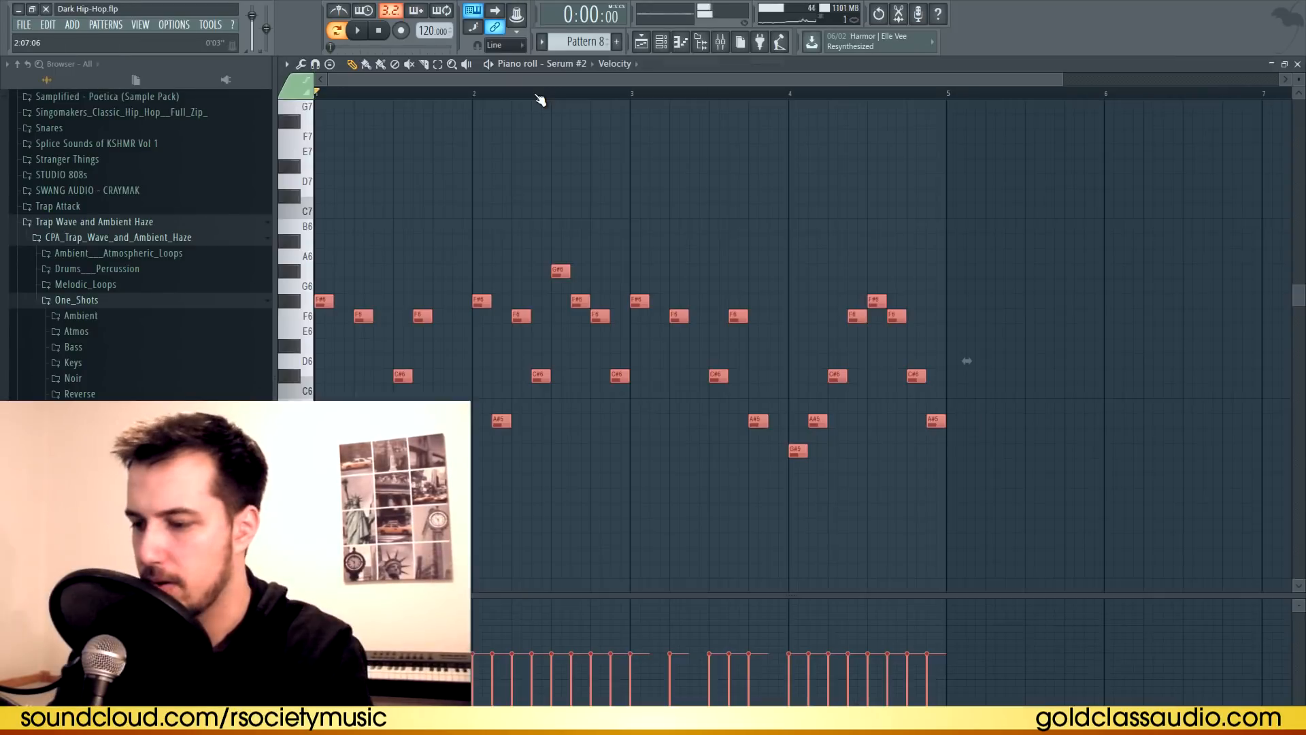
Play the melody on Serum #2, place Pattern 8 on playlist track 7 at bar 1 and play the arrangement.
key("space")
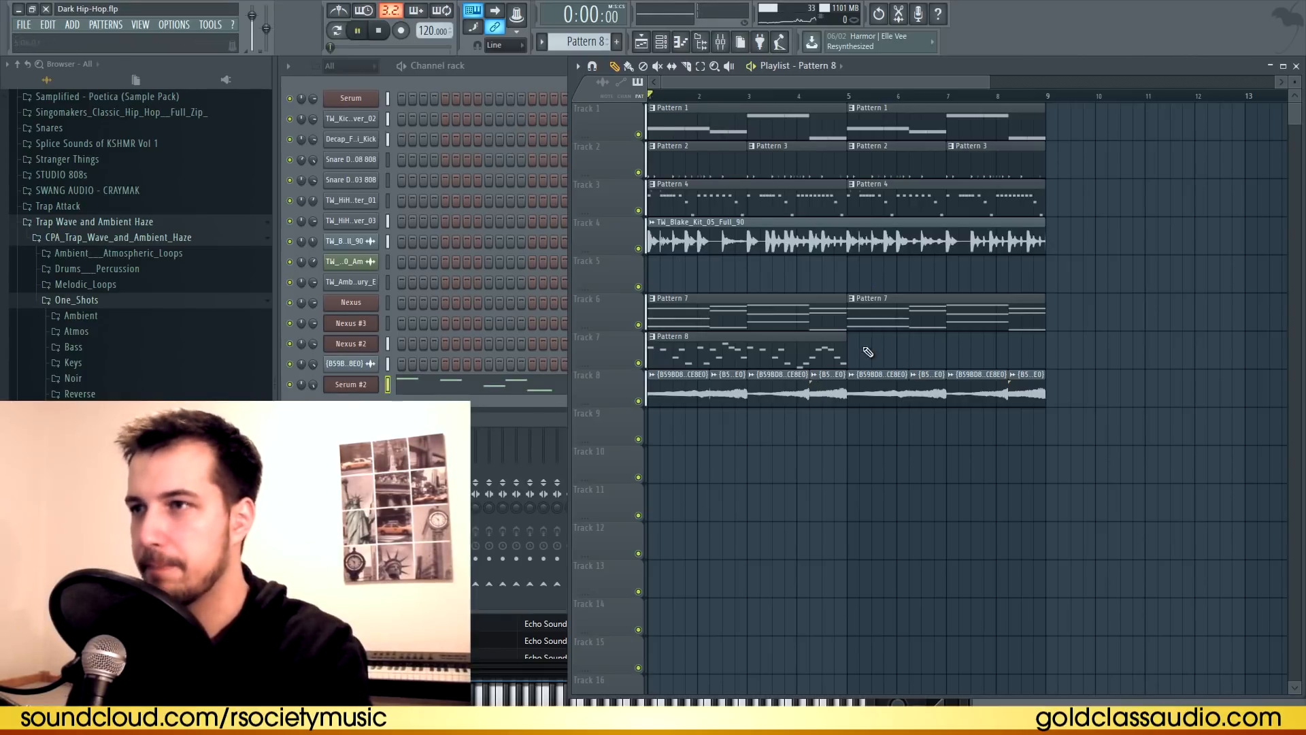
key("space")
scroll(871, 327, "right", 5)
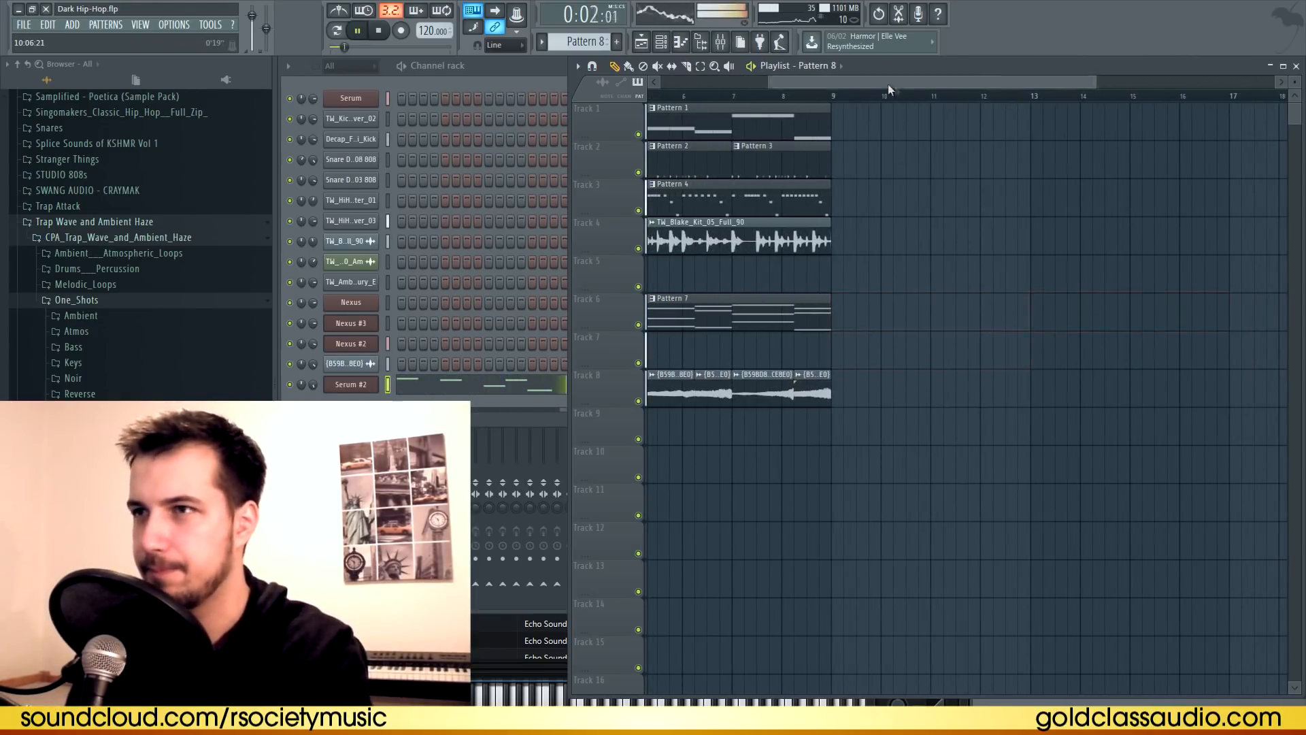
key("space")
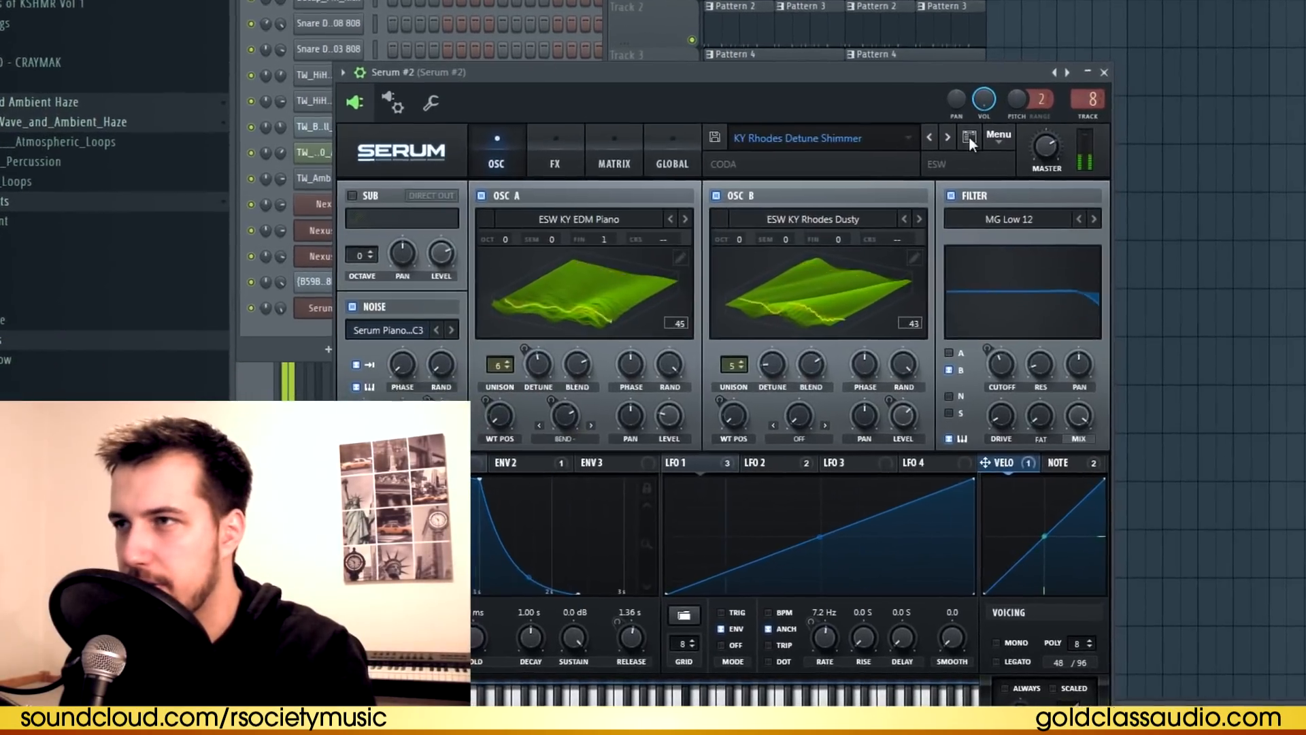
Choose another keyboard preset for Serum #2 from the Echo Sound Works Coda V.1 list.
left_click(817, 199)
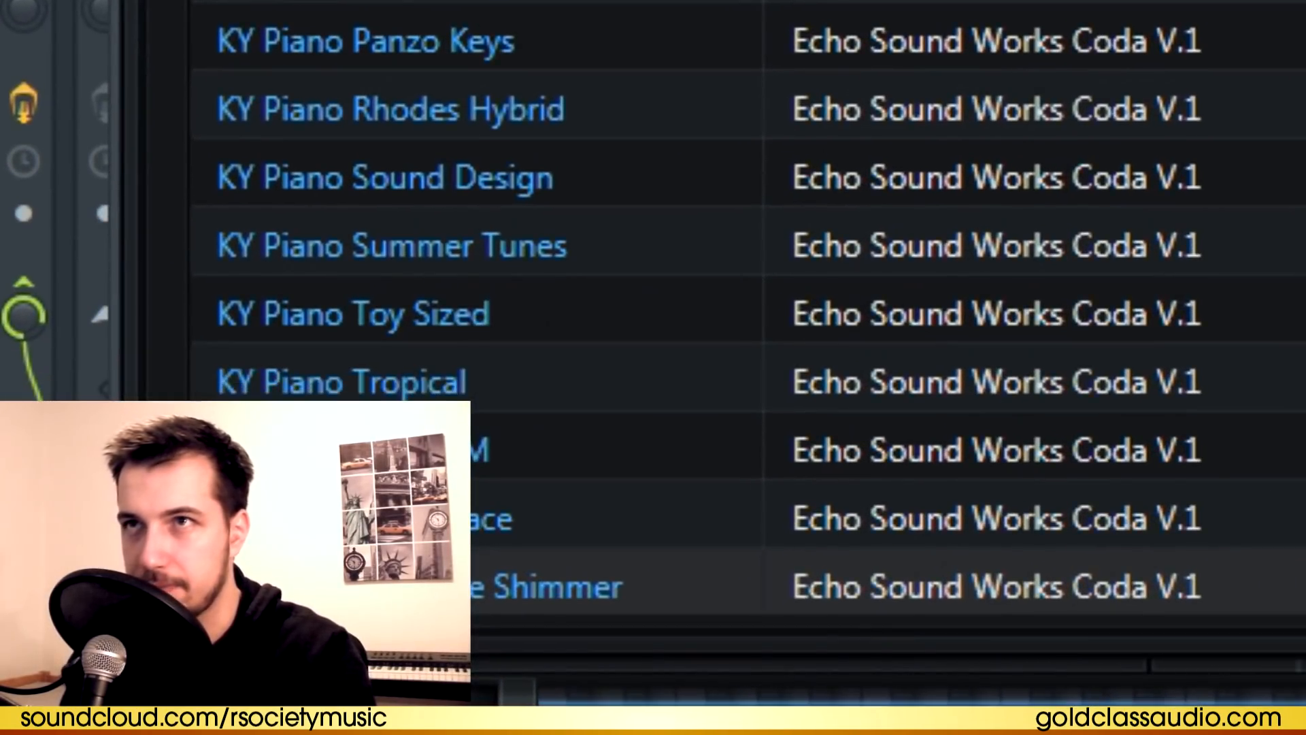
scroll(1051, 124, "down", 3)
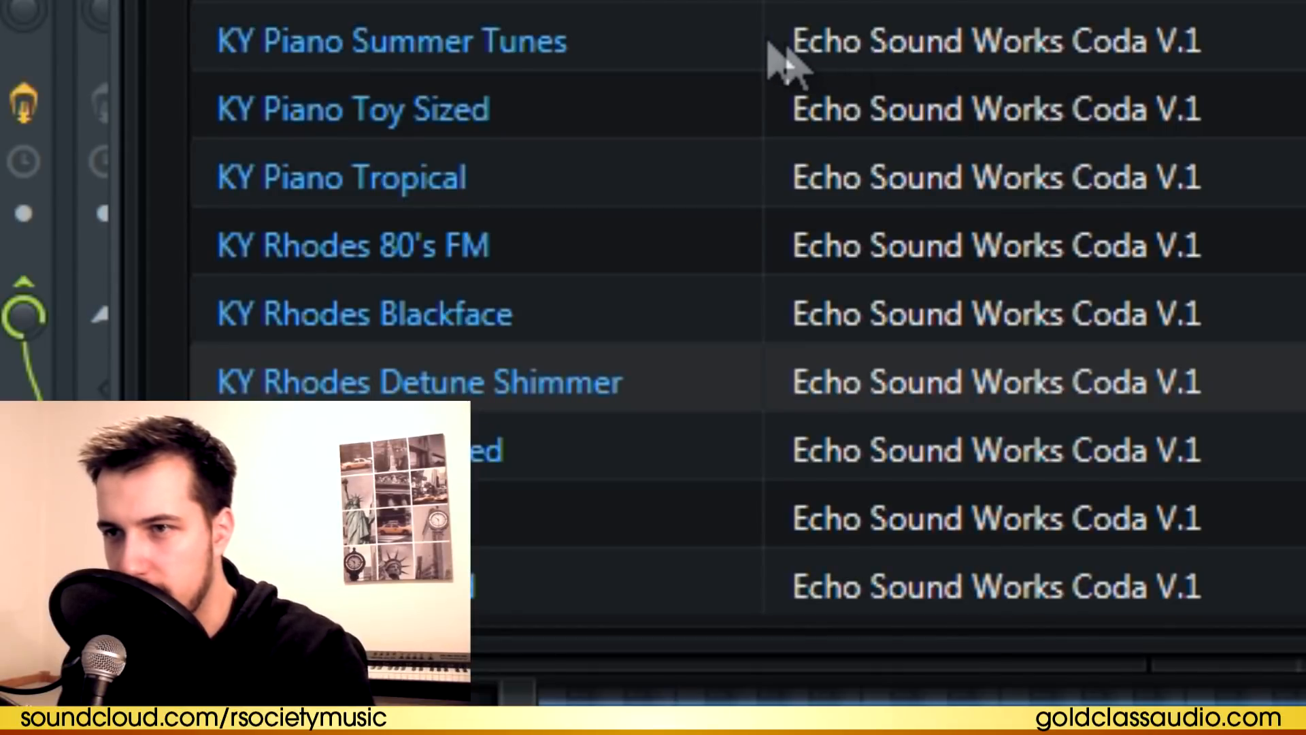
scroll(742, 309, "down", 1)
left_click(580, 385)
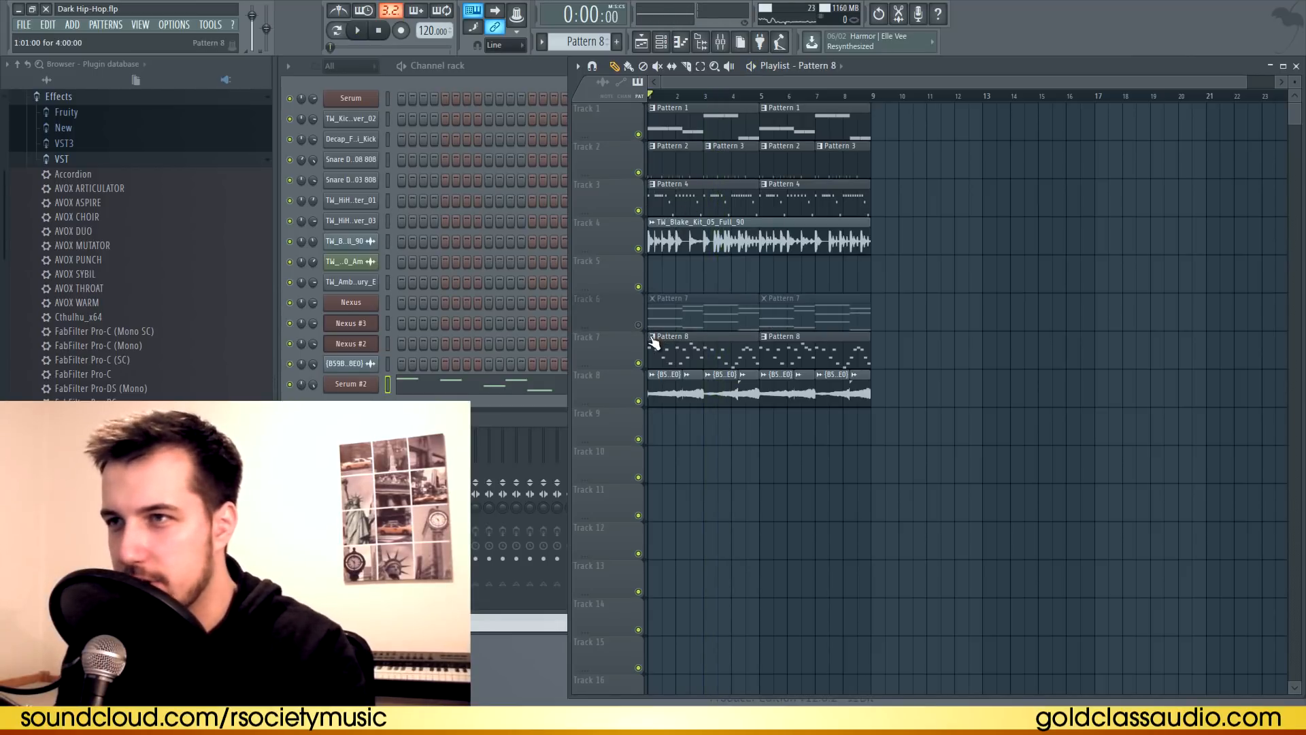
Make the first Pattern 8 clip on track 7 unique, move the second clip to bar 9 and open the new pattern's Serum #2 notes.
left_click(653, 338)
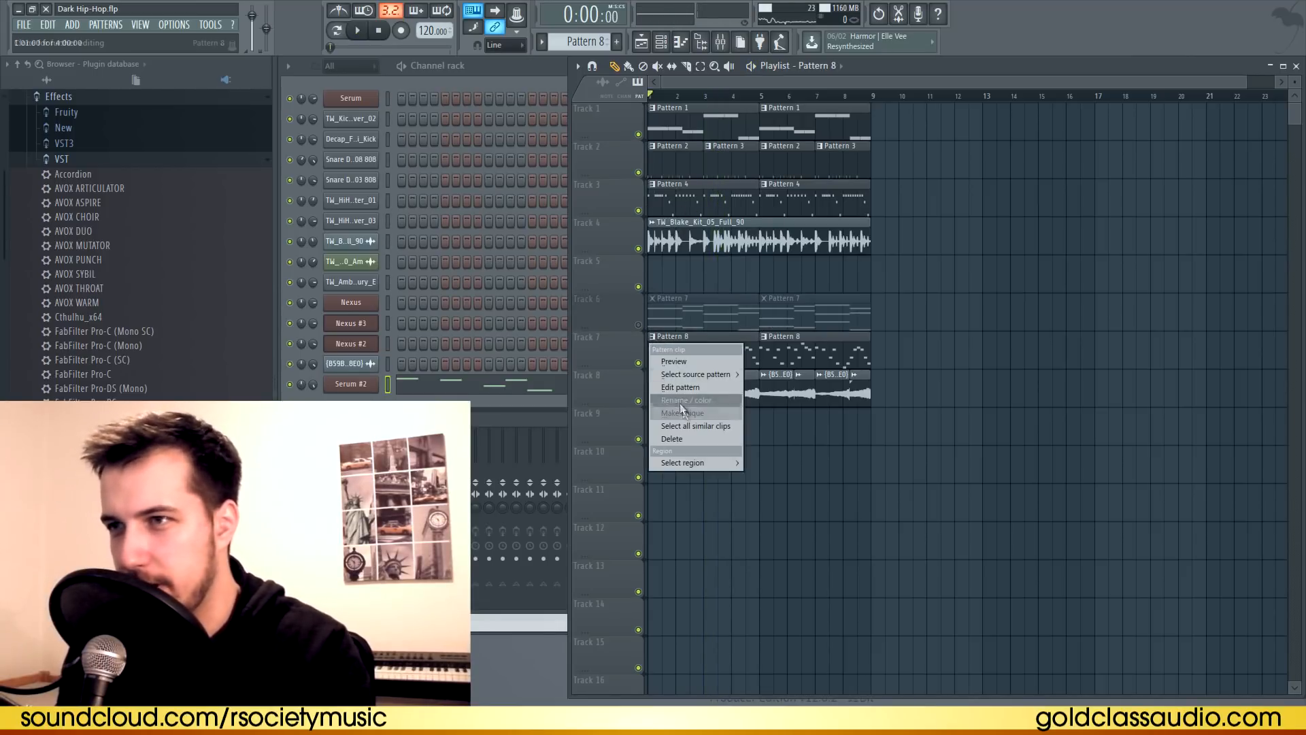
left_click(680, 403)
left_click_drag(799, 350, 884, 349)
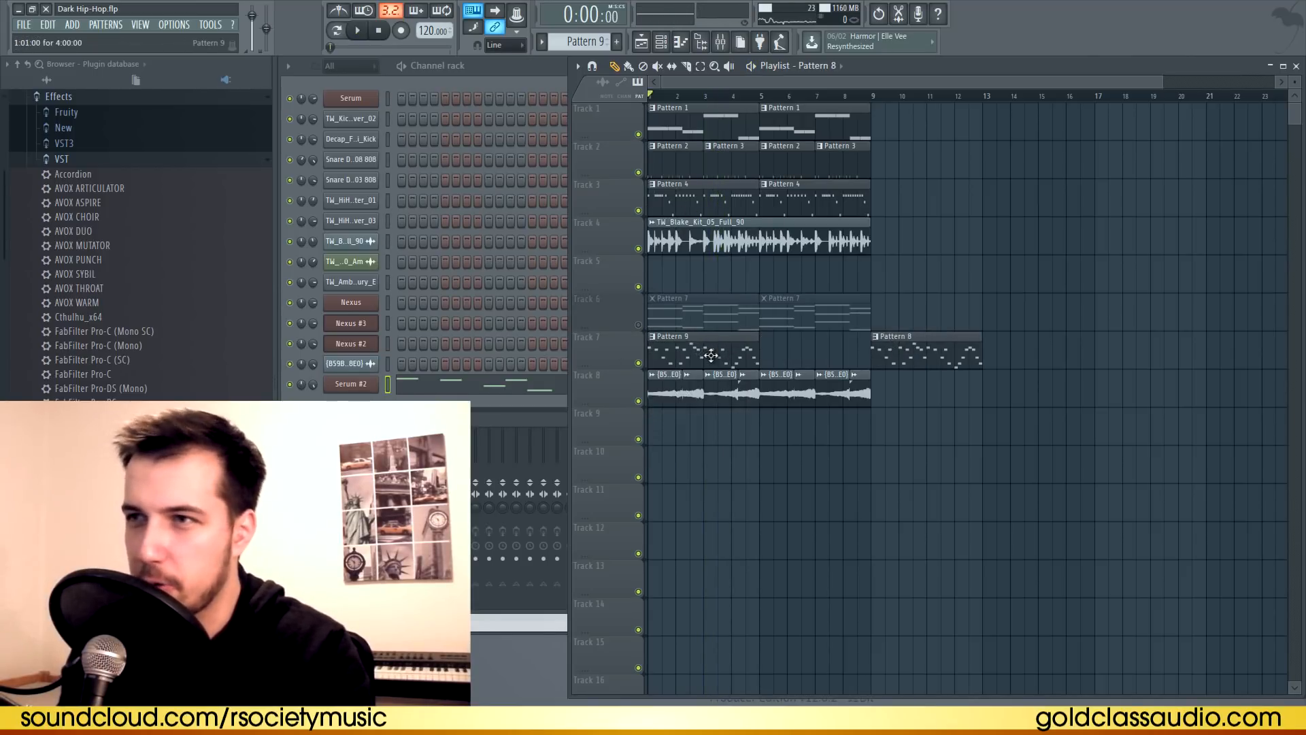
left_click(452, 387)
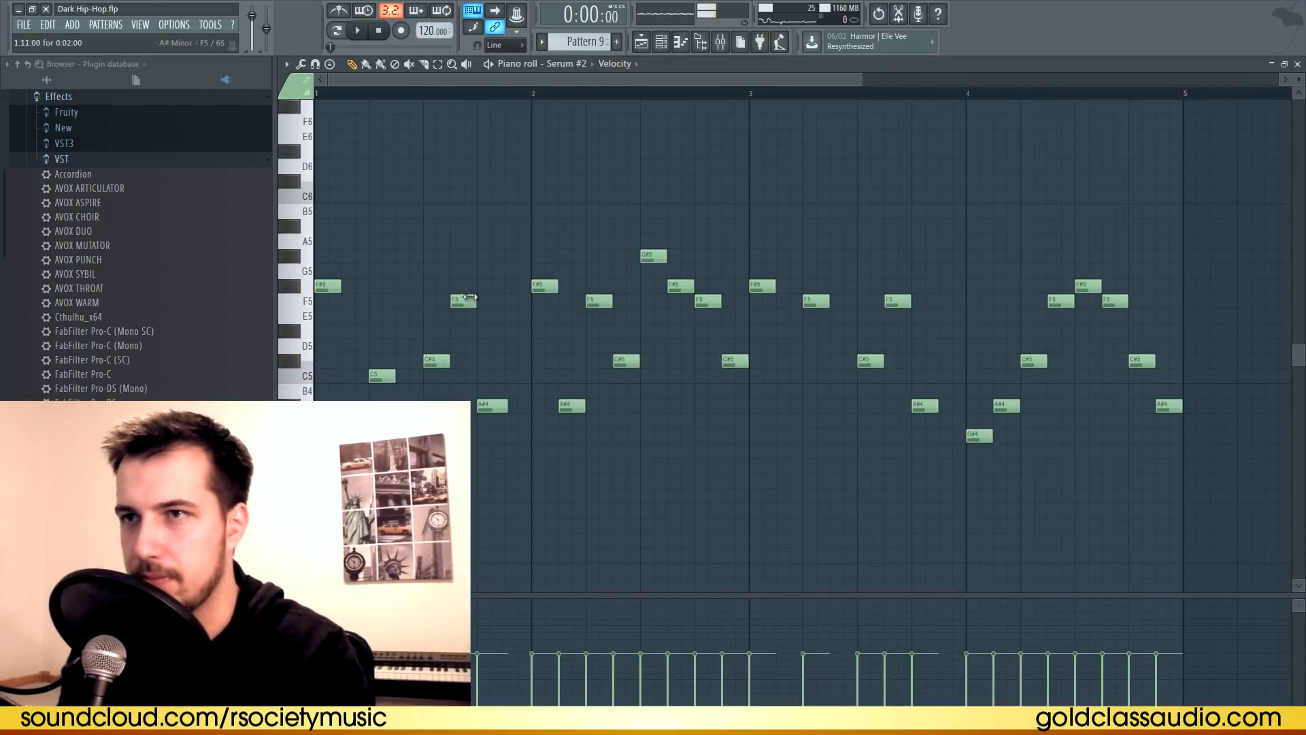
Play Pattern 9's one-bar Serum #2 phrase and duplicate its notes into bar 2.
key("F7")
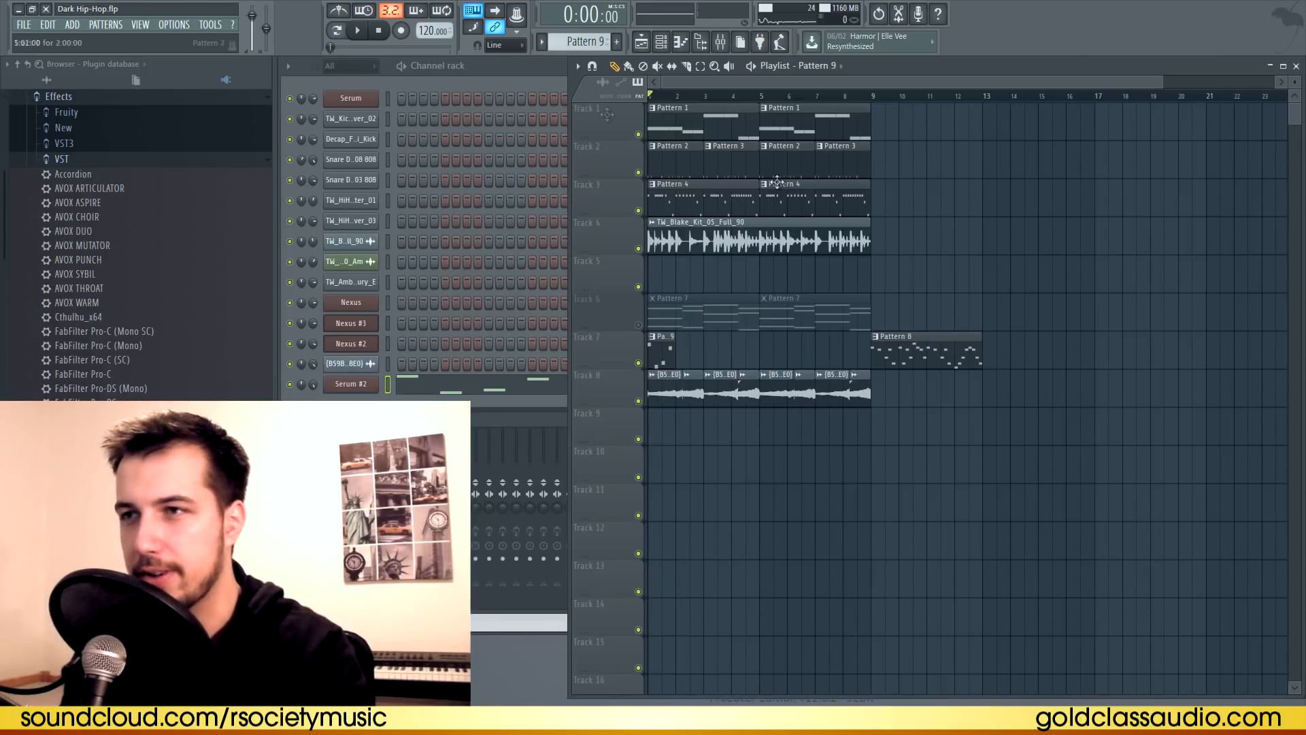
left_click(519, 383)
key("space")
scroll(519, 382, "down", 5)
left_click_drag(649, 221, 315, 517)
key("ctrl+b")
key("space")
key("space")
key("ctrl+d")
Lower the second note of bar 2 to A#4 and the third note to C5.
scroll(753, 344, "down", 2)
key("space")
left_click_drag(528, 391, 528, 420)
left_click_drag(569, 376, 569, 390)
key("space")
Select the two-bar Serum #2 phrase and duplicate it to fill bars 3 and 4.
left_click_drag(744, 236, 315, 531)
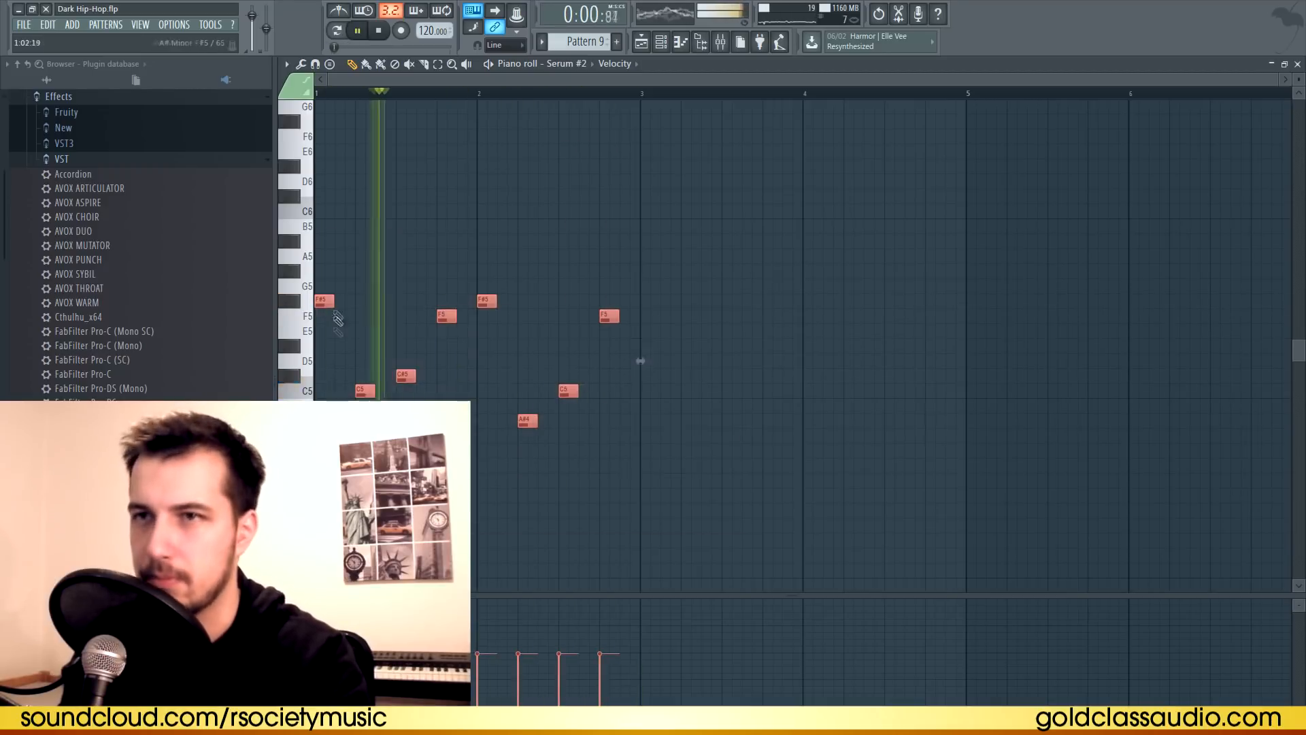
key("ctrl+b")
key("ctrl+d")
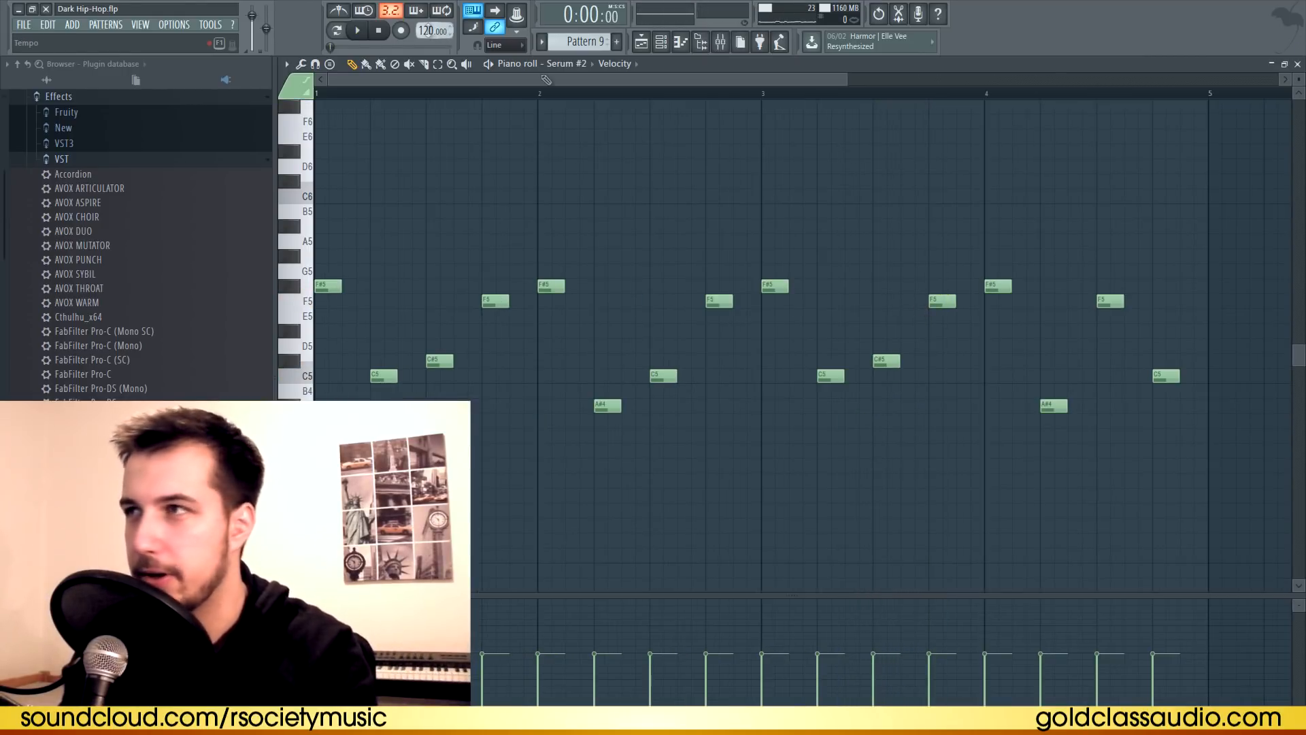
Clone the Serum #2 channel to layer a second sound on the Pattern 9 melody.
key("F7")
right_click(360, 378)
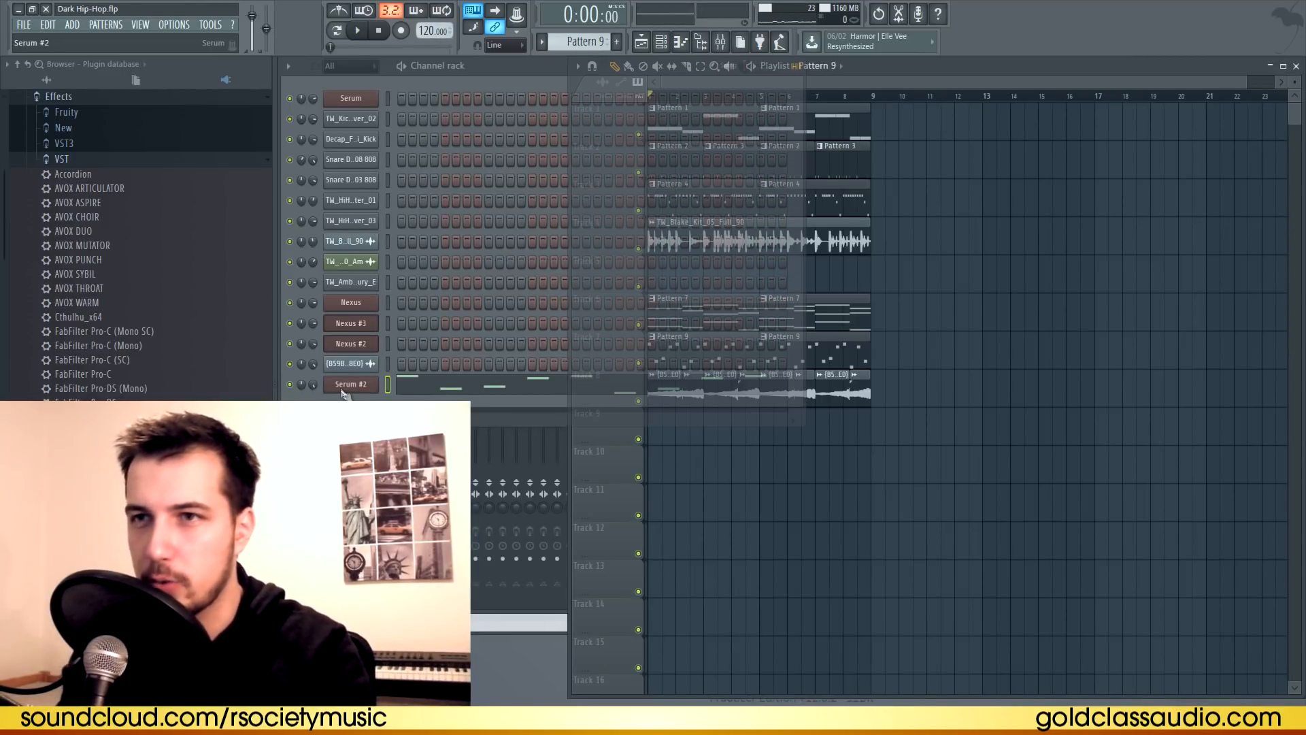
left_click(406, 446)
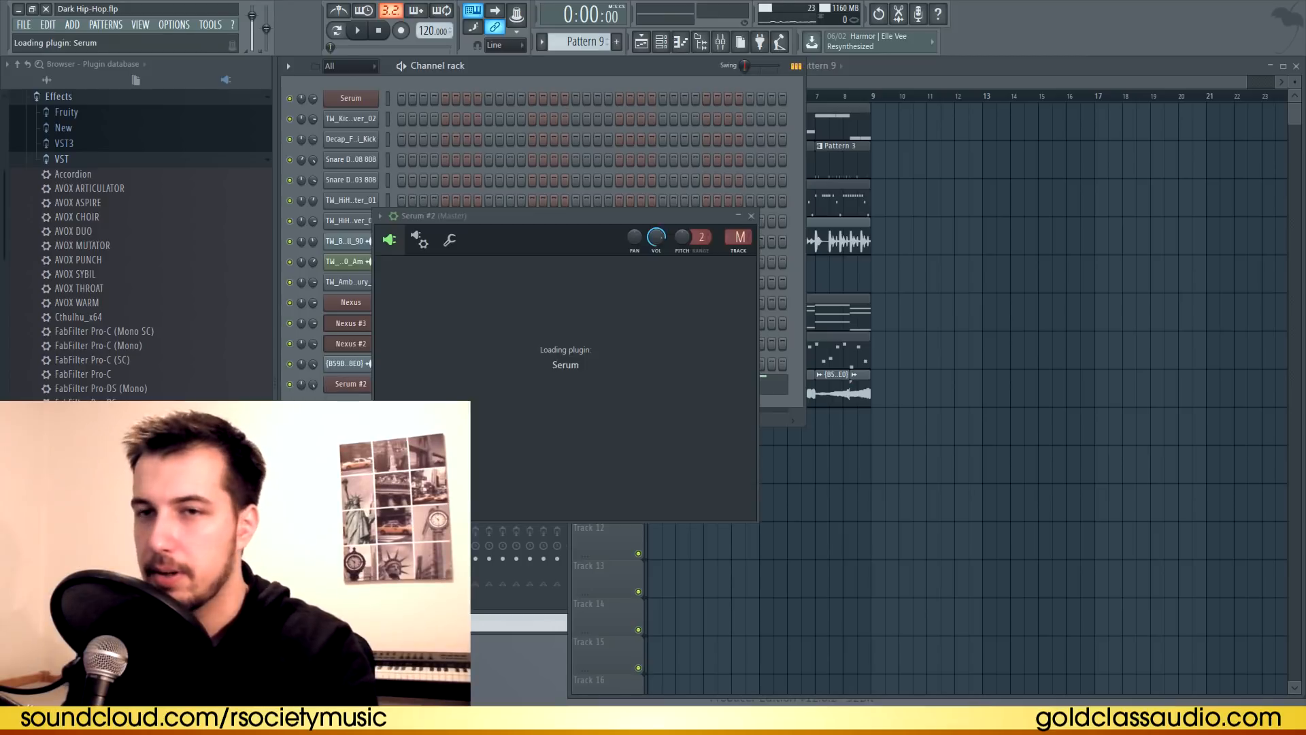
left_click(497, 65)
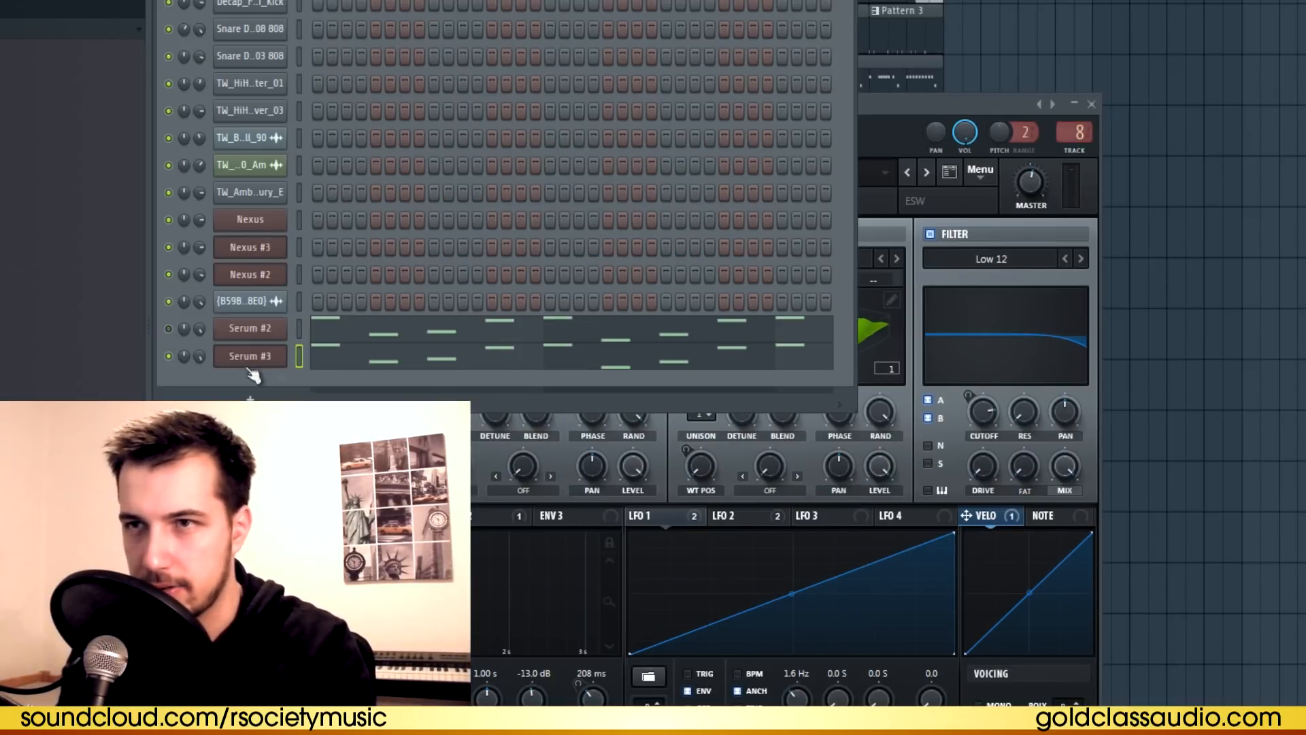
Open the preset browser of the cloned Serum #3 channel and return to the channel rack.
left_click(251, 357)
left_click(949, 174)
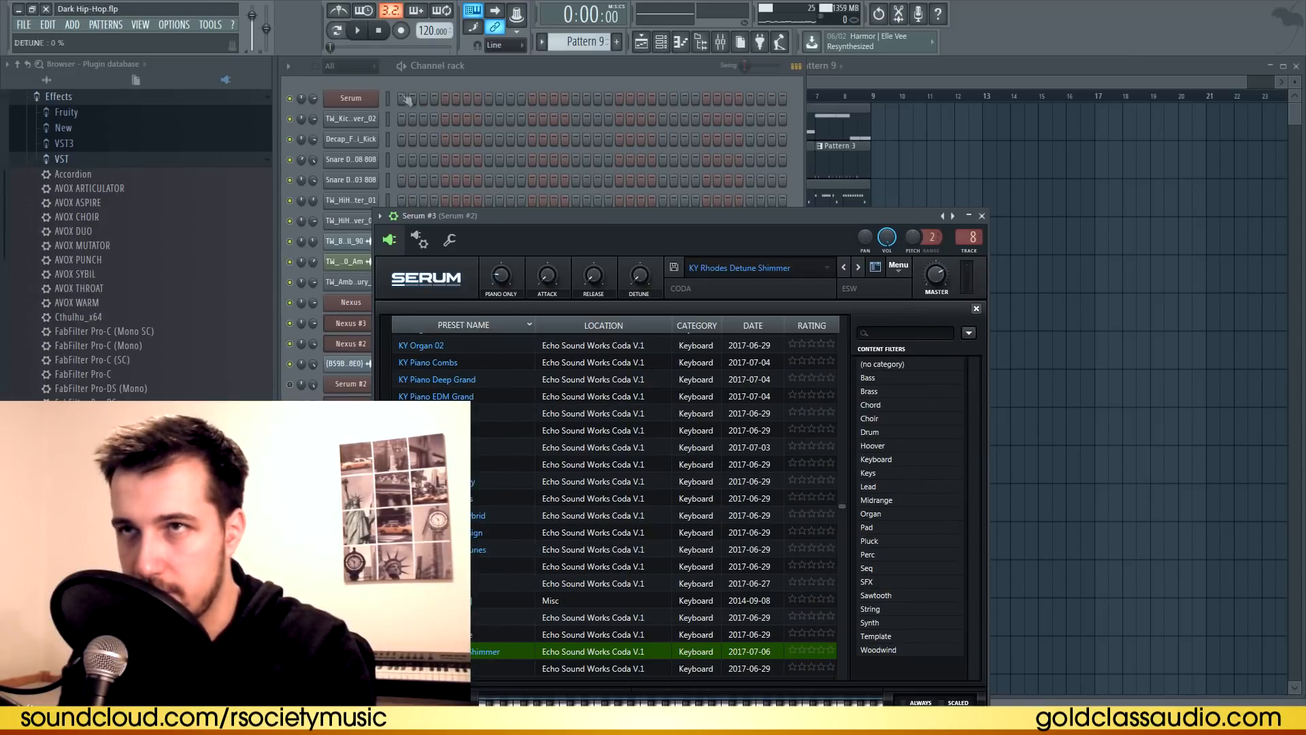
left_click(528, 75)
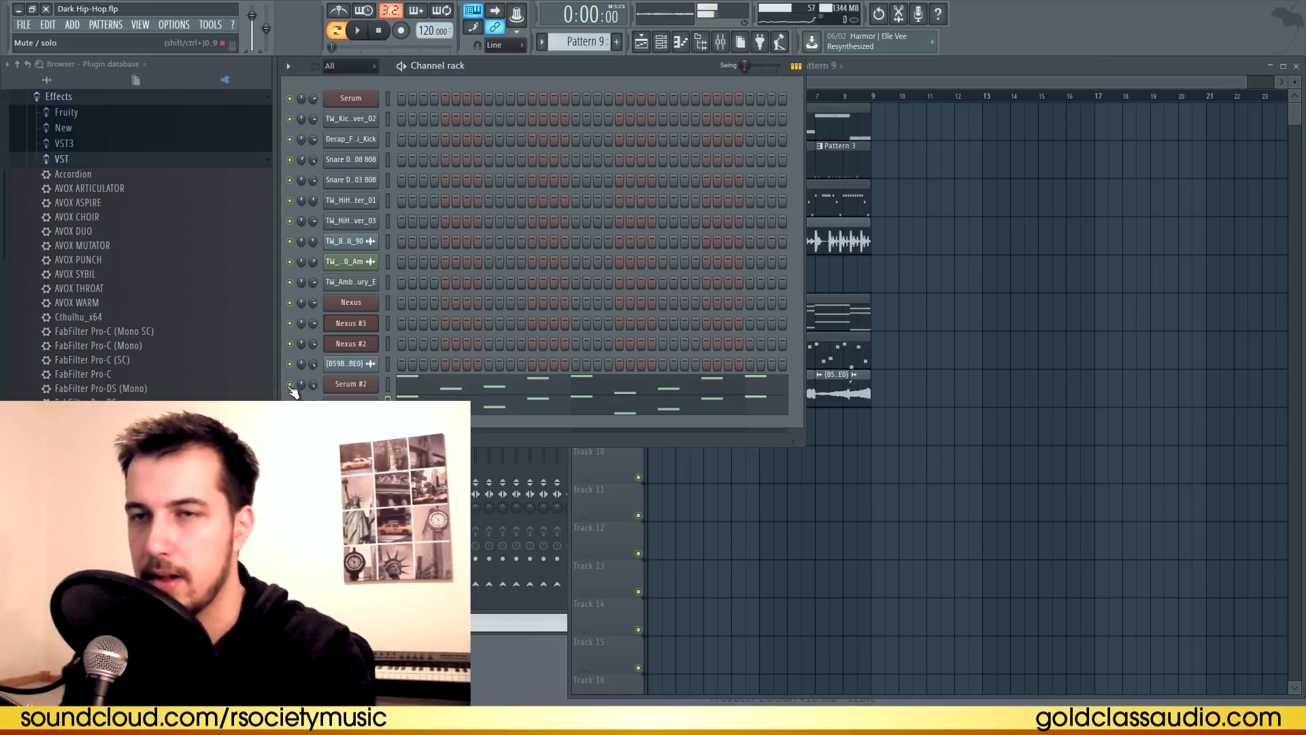
Lengthen the last Pattern 7 clip on playlist track 6 to about bar 35.
key("F5")
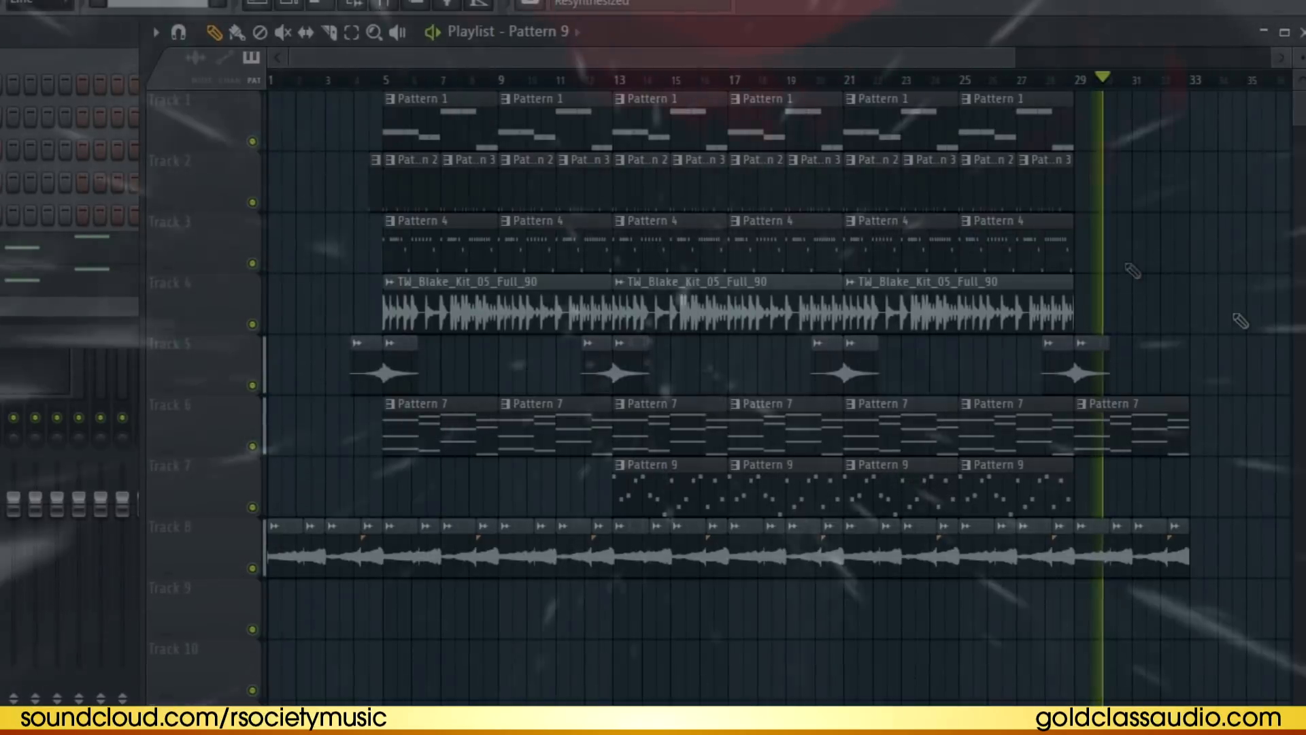
left_click_drag(1191, 428, 1256, 430)
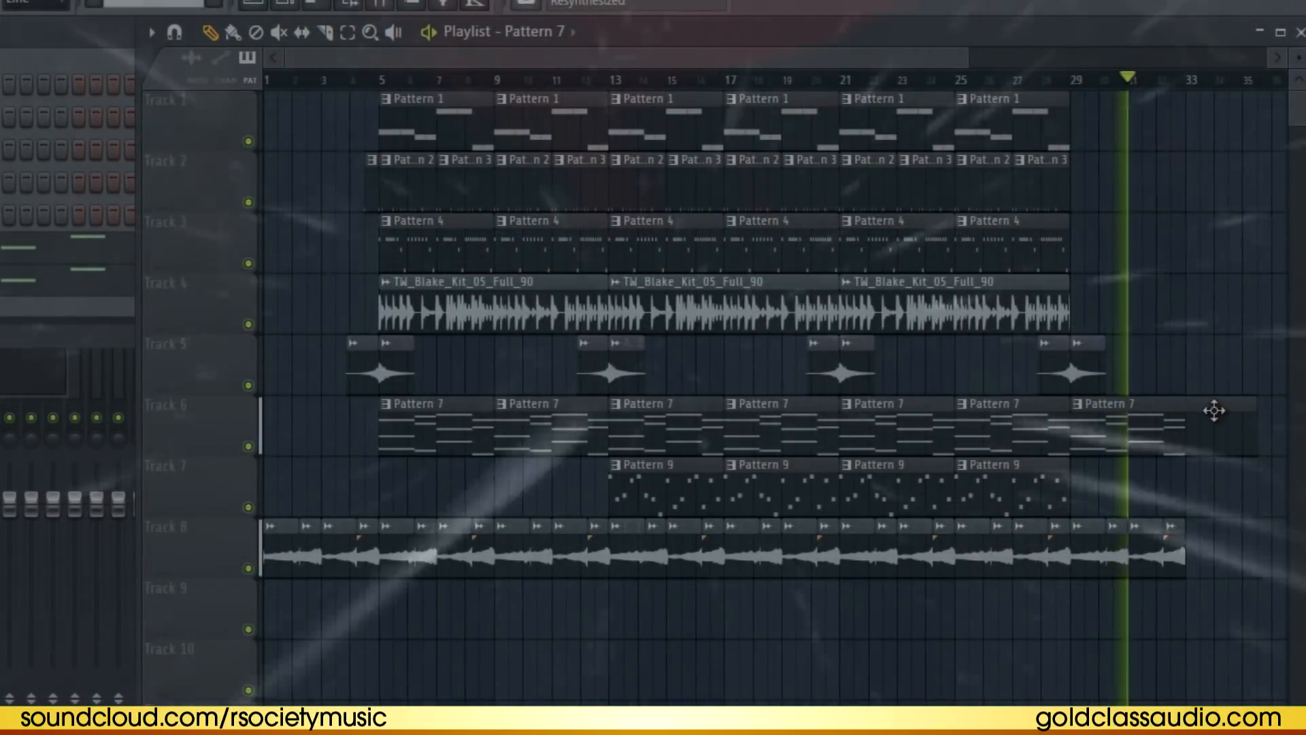